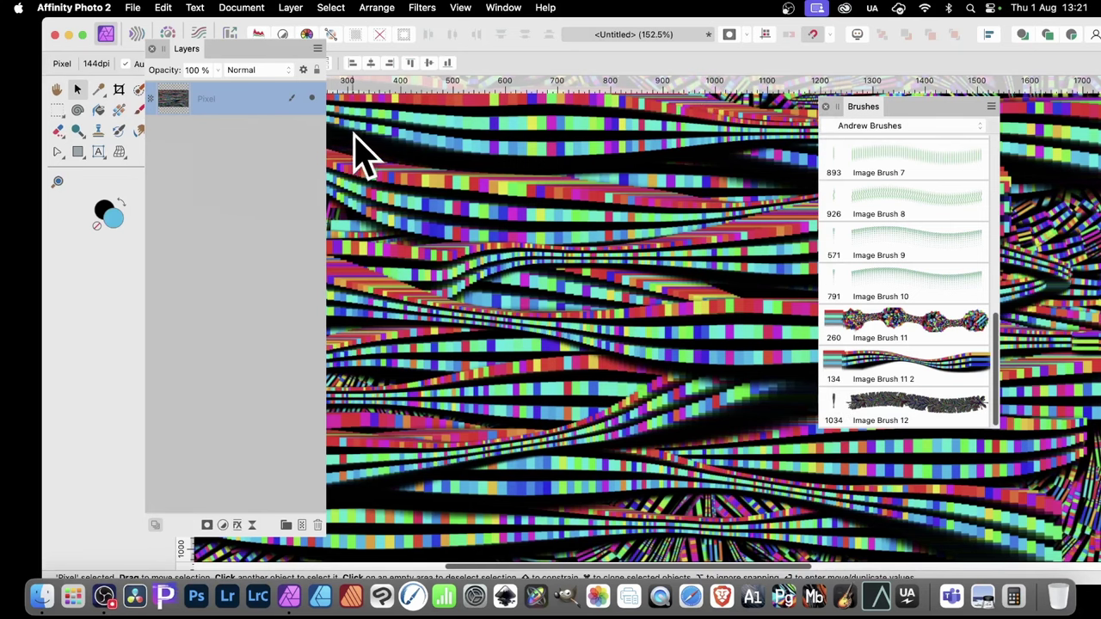
# Delete the striped pixel layer and draw a thin horizontal rectangle on the canvas.
pyautogui.press('Delete')
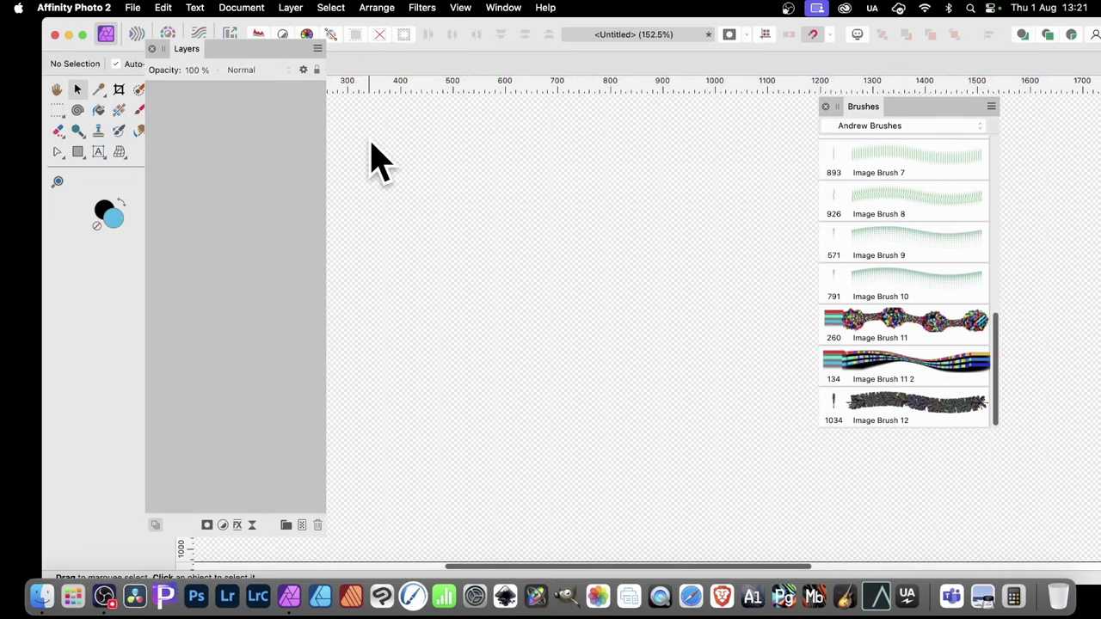
pyautogui.click(83, 154)
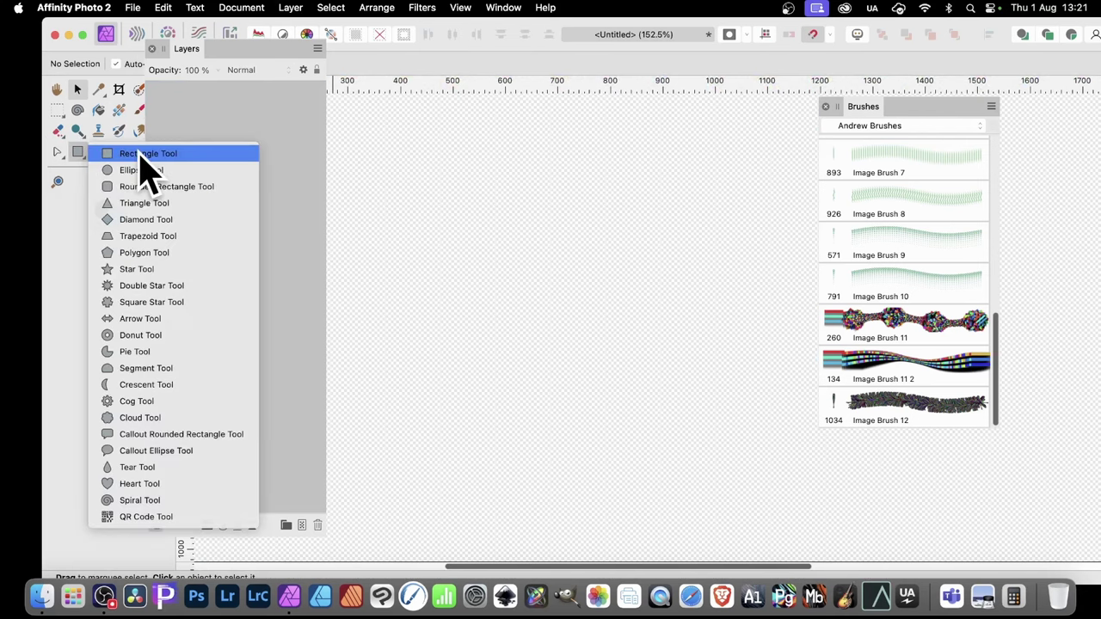
pyautogui.click(141, 158)
pyautogui.moveTo(426, 191); pyautogui.dragTo(535, 204)
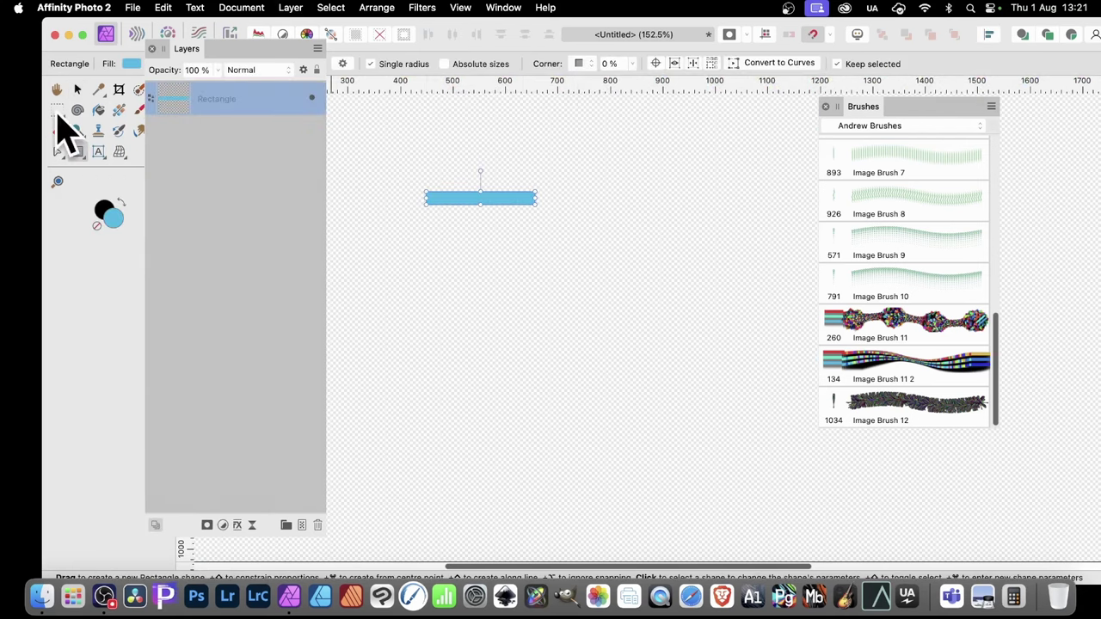
# Duplicate the bar twice, stacking the two copies evenly below the original.
pyautogui.click(77, 89)
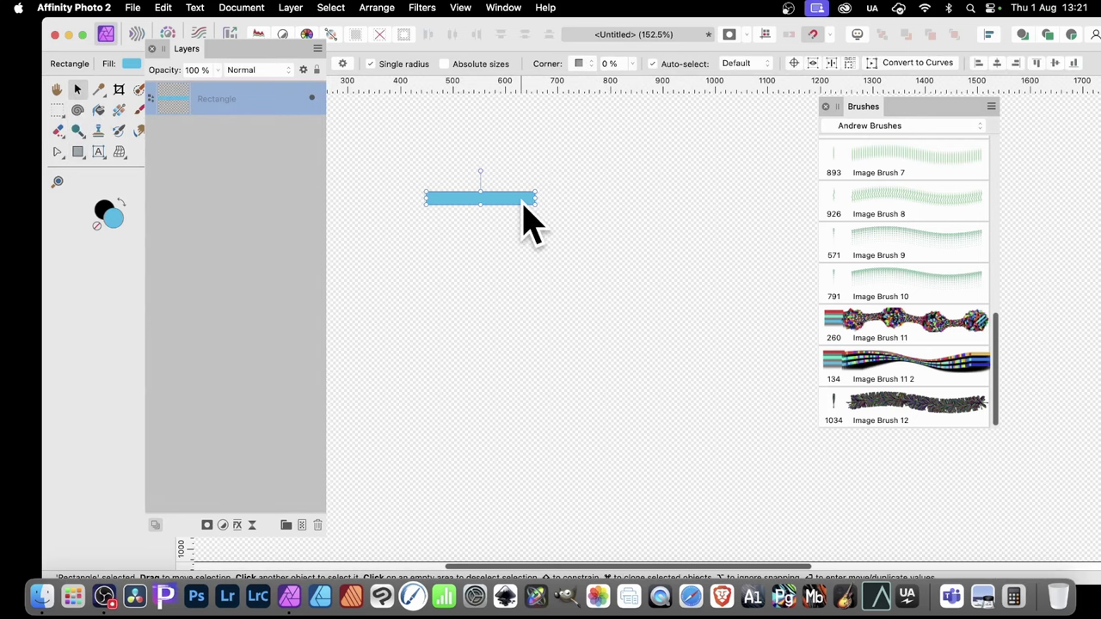
pyautogui.moveTo(524, 204); pyautogui.dragTo(527, 231)
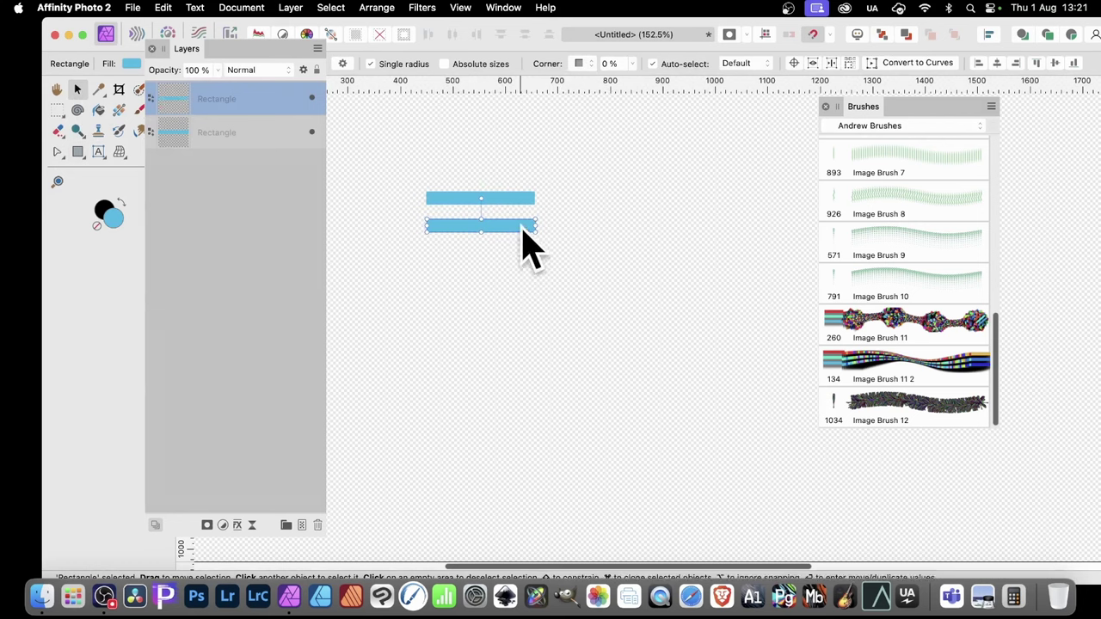
pyautogui.moveTo(523, 229); pyautogui.dragTo(523, 258)
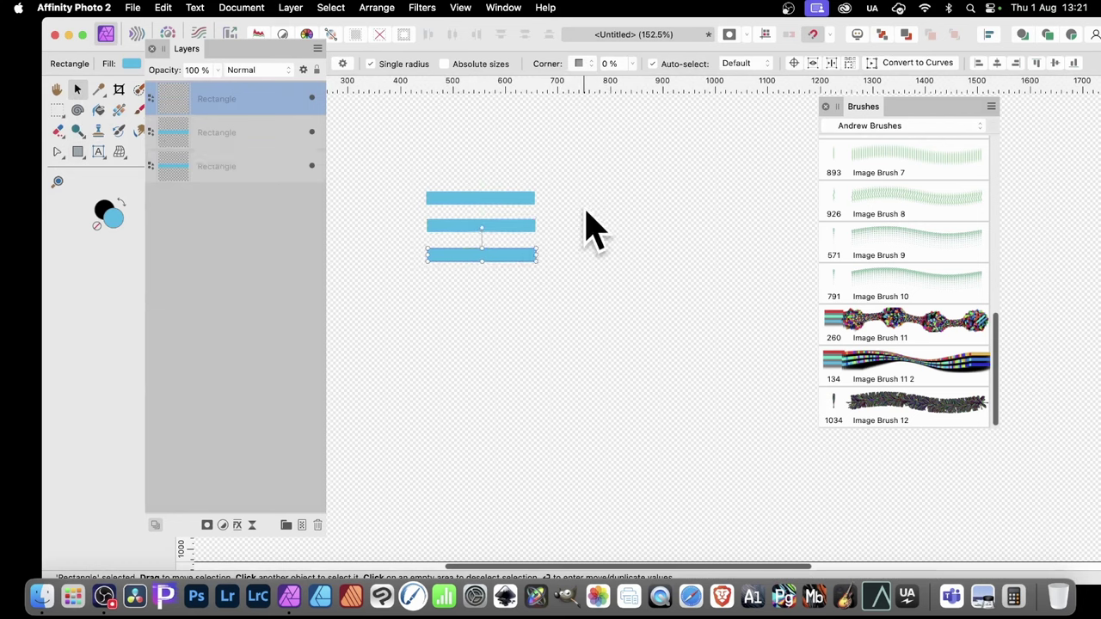
# Fill the top bar with red (E62A4D).
pyautogui.click(442, 200)
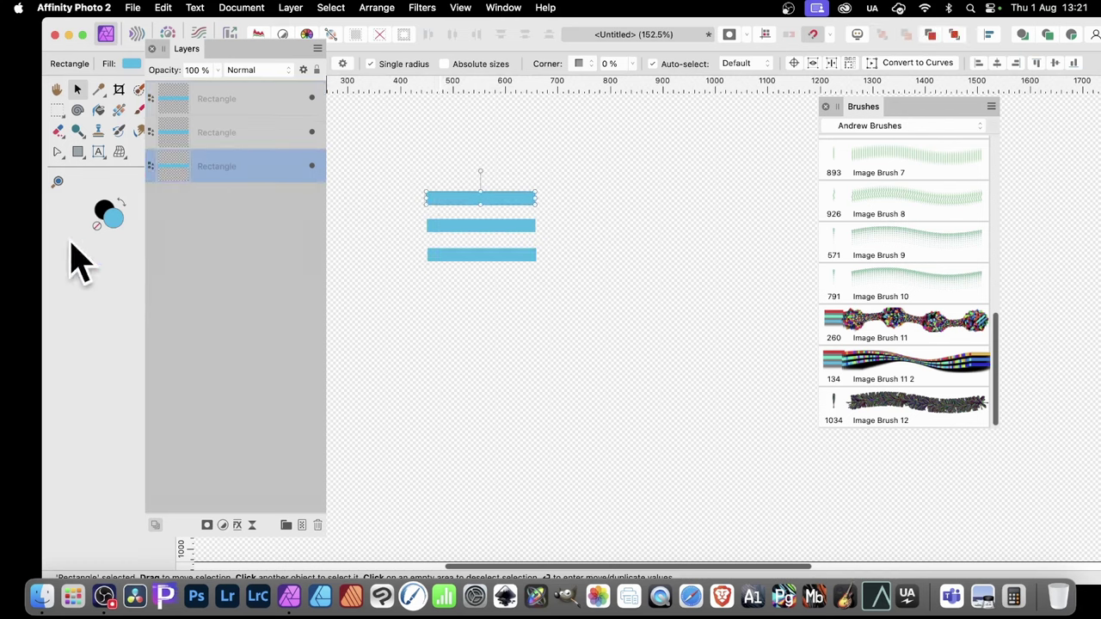
pyautogui.doubleClick(112, 219)
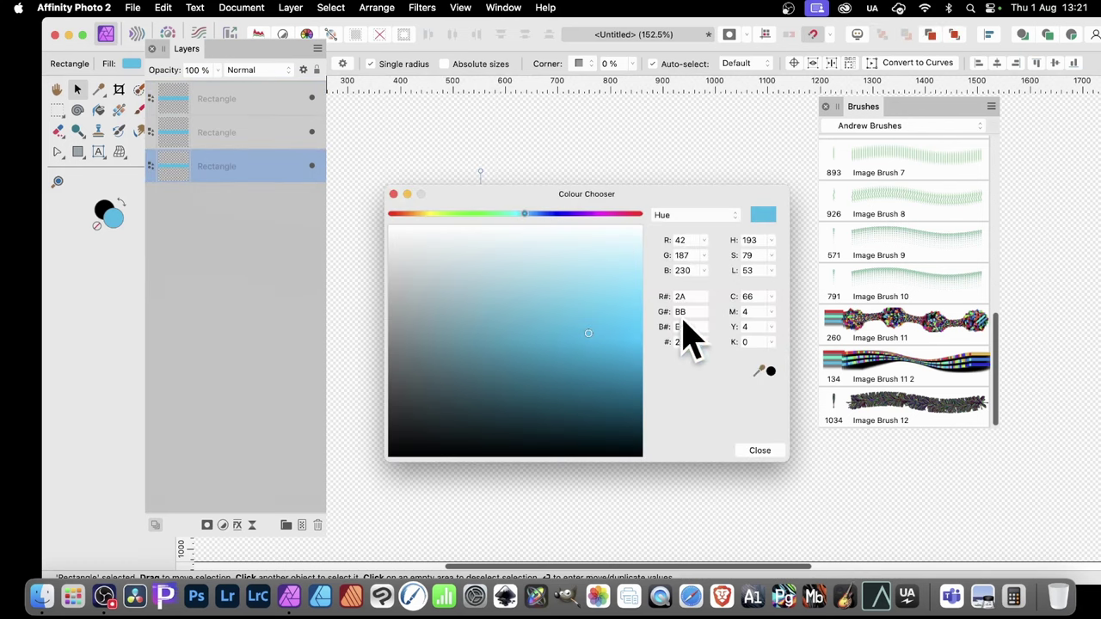
pyautogui.click(632, 214)
pyautogui.click(778, 451)
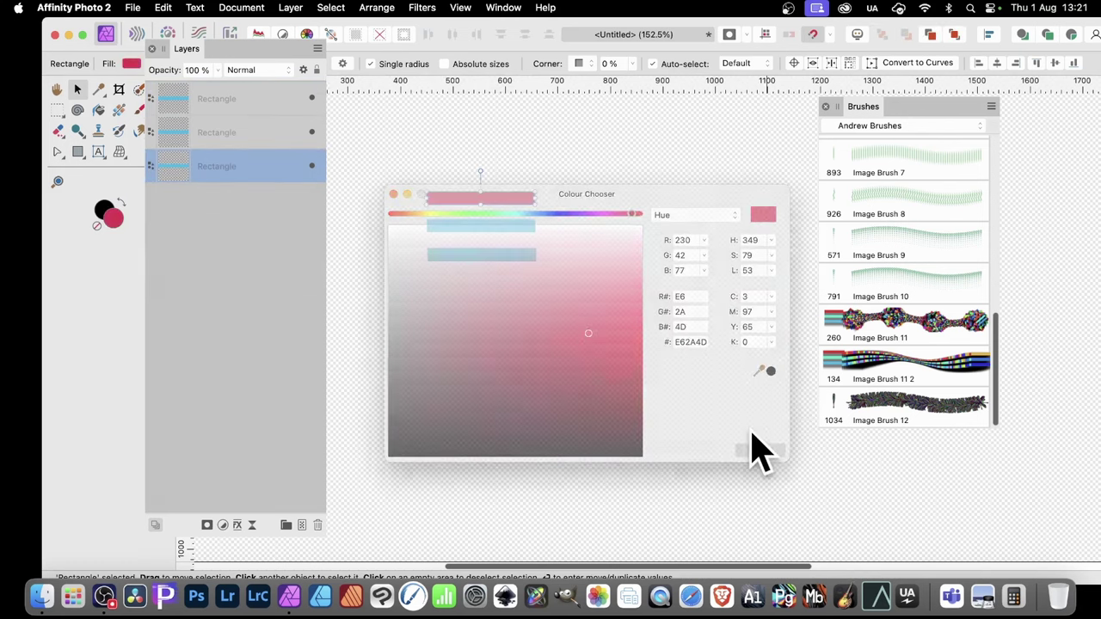
# Fill the middle bar with bright green (33E817).
pyautogui.click(514, 229)
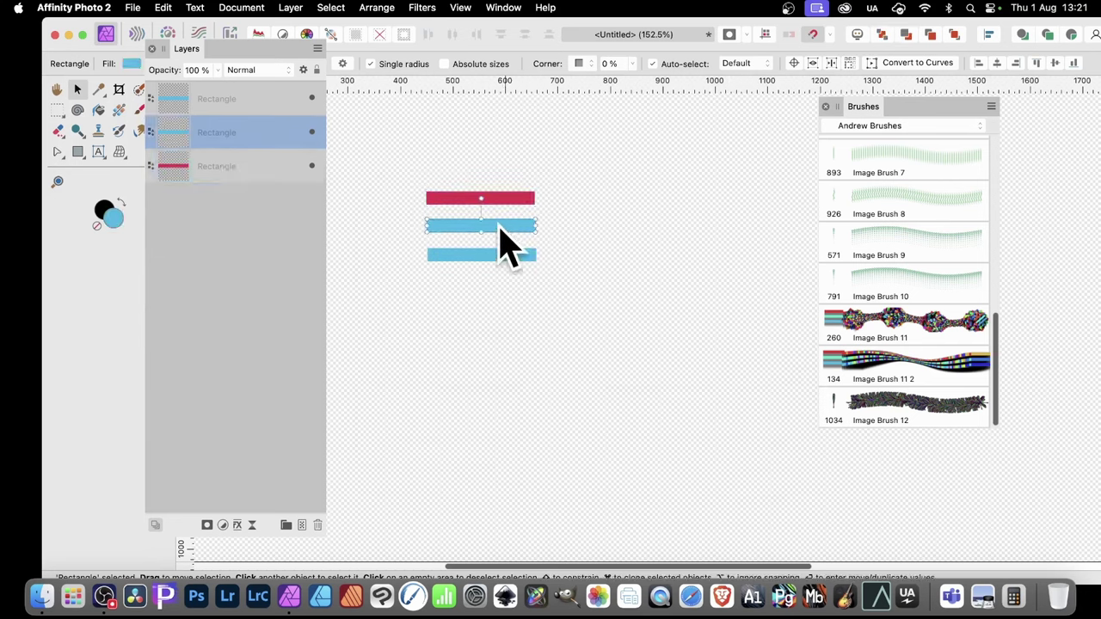
pyautogui.doubleClick(113, 220)
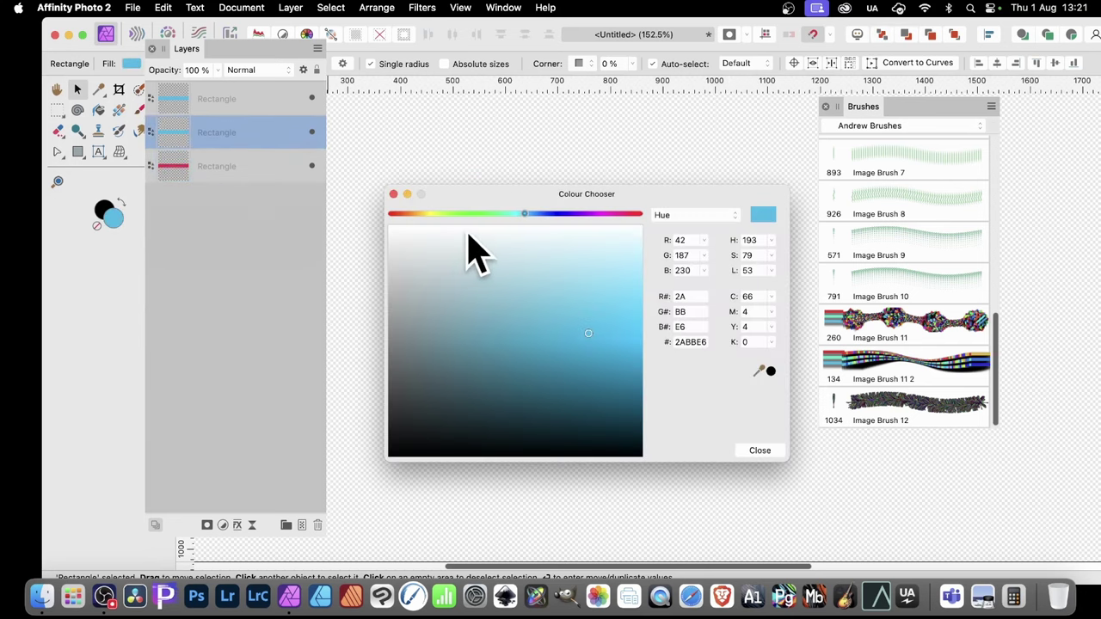
pyautogui.click(471, 214)
pyautogui.click(597, 339)
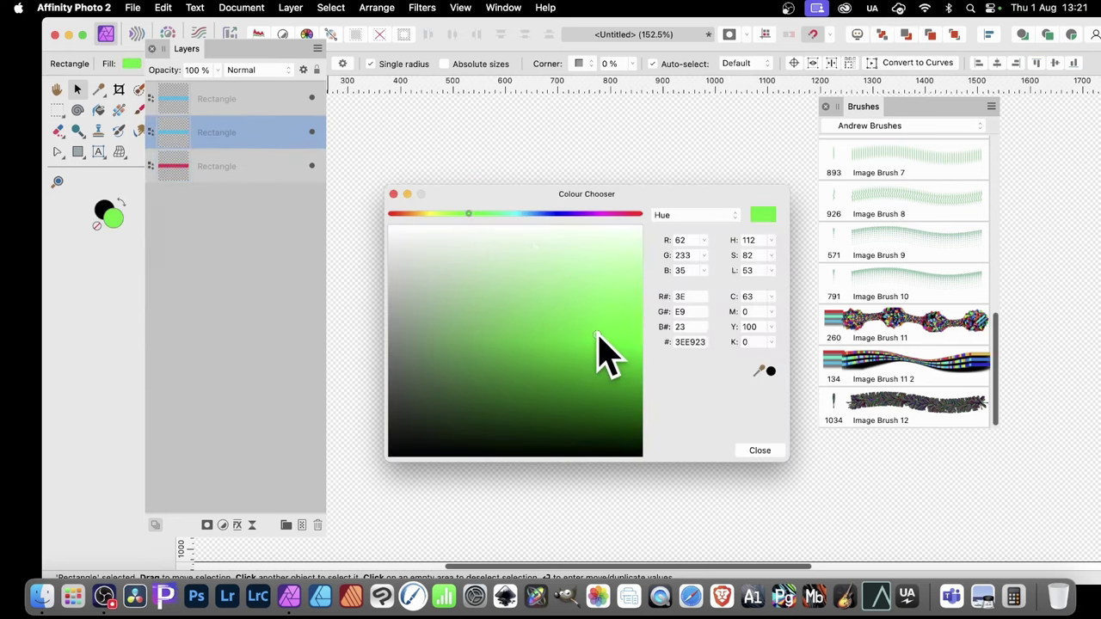
pyautogui.click(760, 450)
# Distribute the three bars' vertical centres evenly and group them into one object.
pyautogui.moveTo(376, 159); pyautogui.dragTo(629, 302)
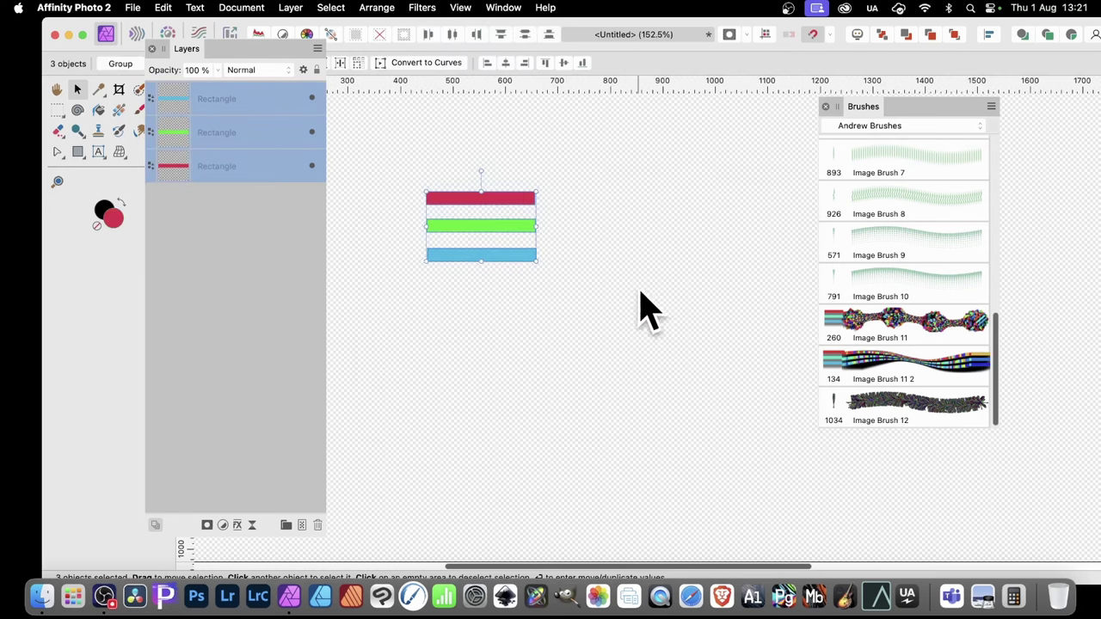
pyautogui.click(528, 36)
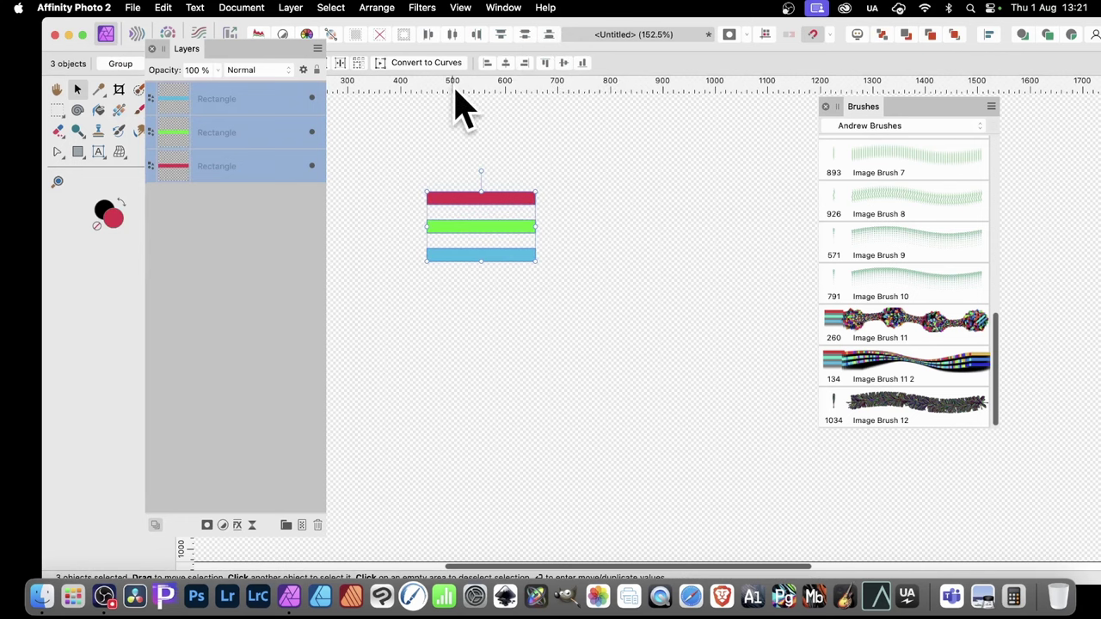
pyautogui.rightClick(467, 196)
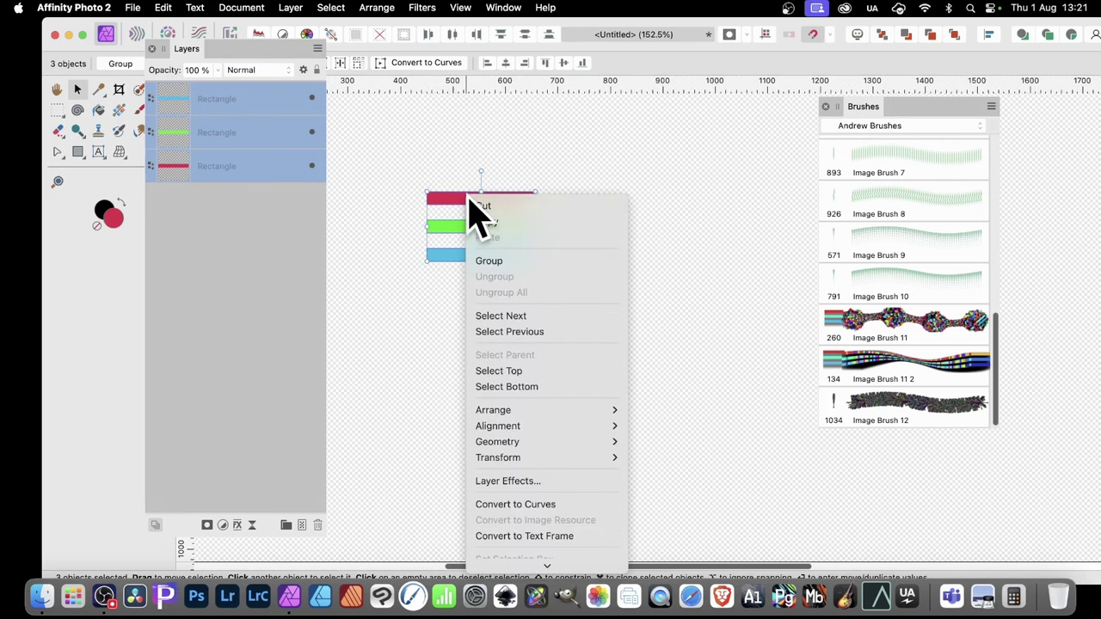
pyautogui.click(513, 277)
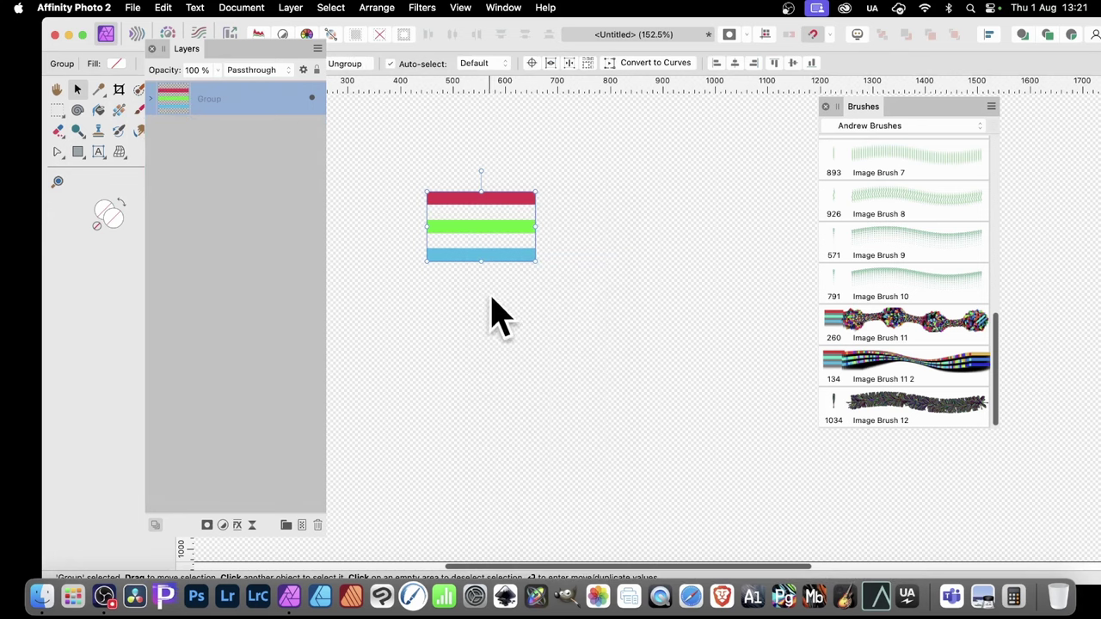
# Rasterise the group and add an outer shadow: radius 26.7 px, offset 19 px, intensity 65%.
pyautogui.click(290, 8)
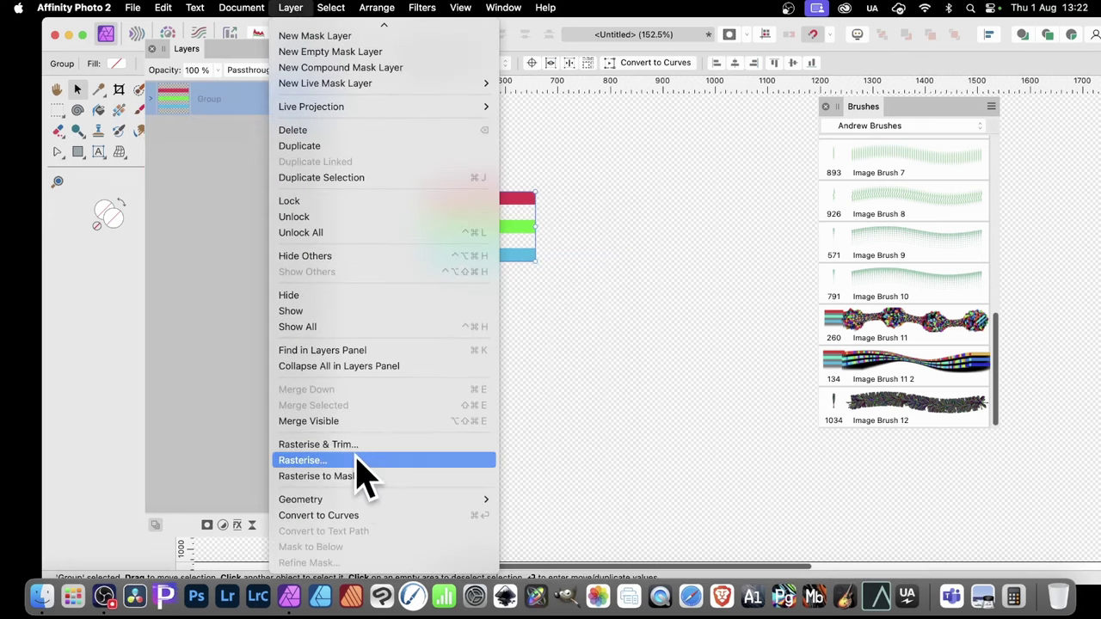
pyautogui.click(358, 459)
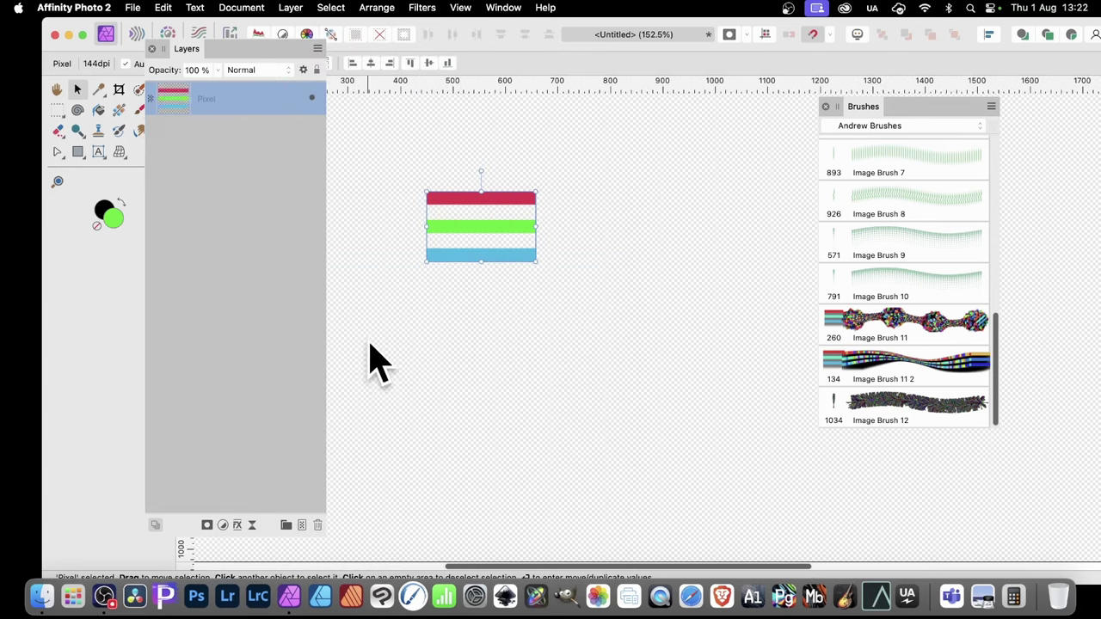
pyautogui.click(237, 524)
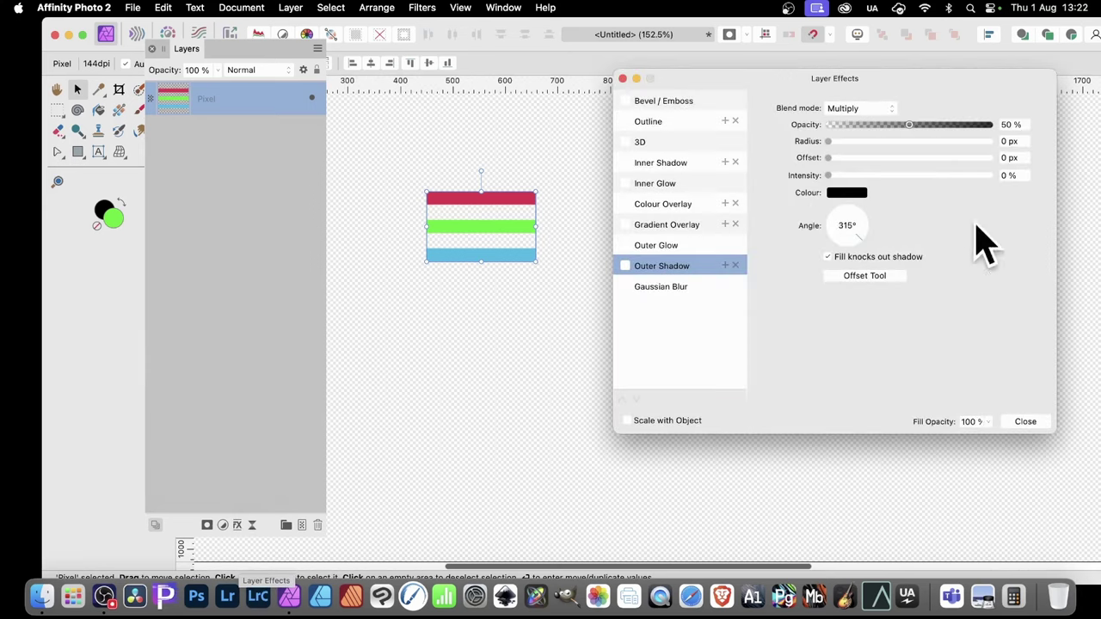
pyautogui.click(644, 267)
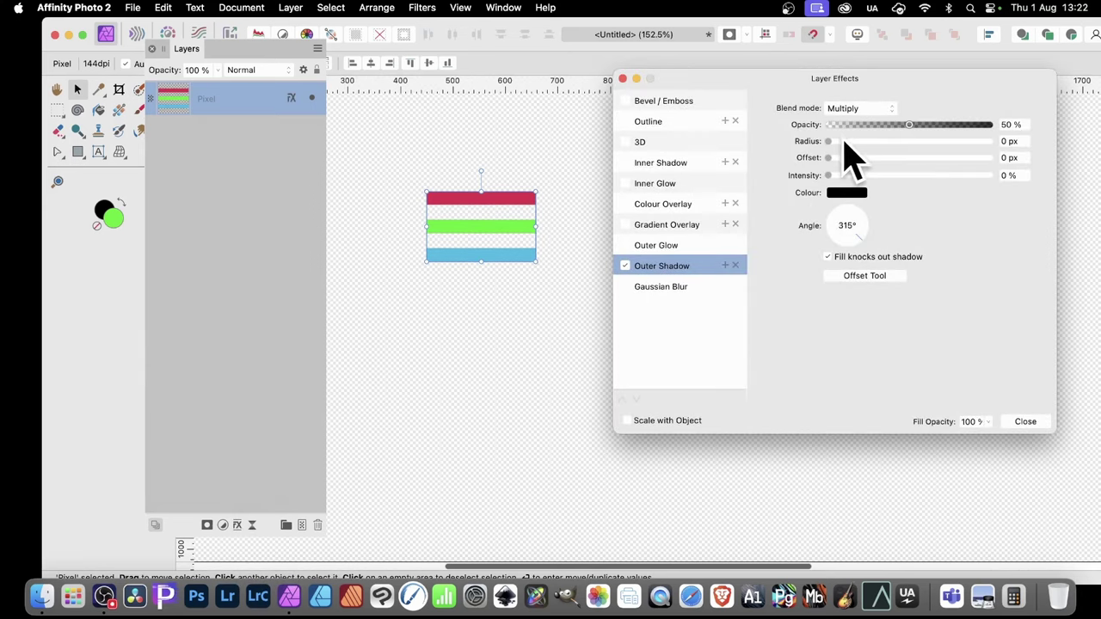
pyautogui.moveTo(844, 141); pyautogui.dragTo(917, 160)
pyautogui.moveTo(828, 176); pyautogui.dragTo(929, 141)
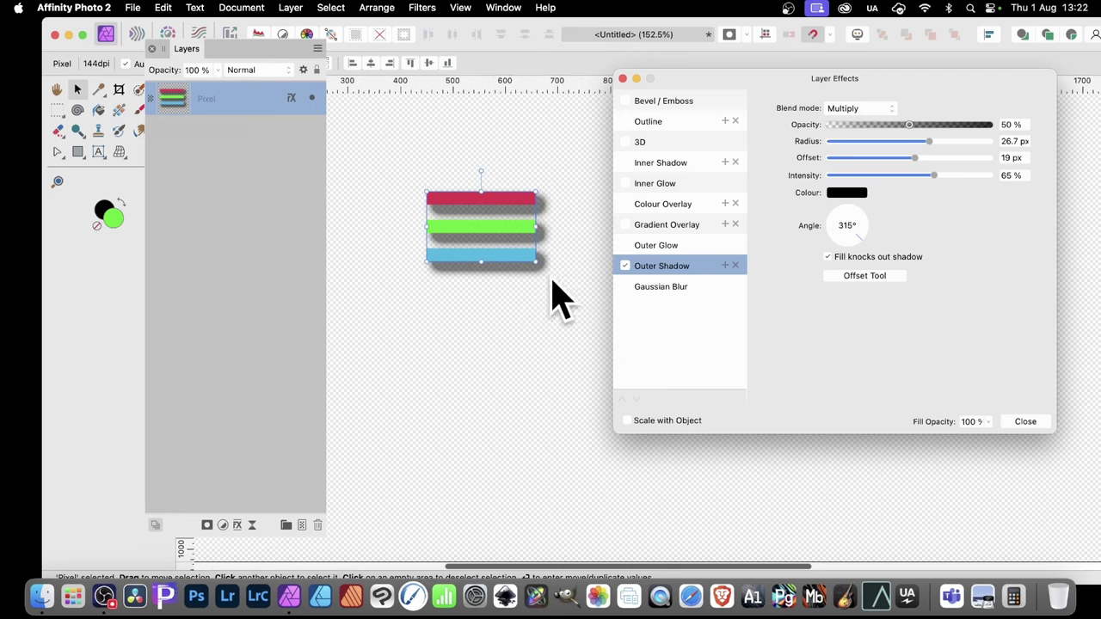
pyautogui.click(1023, 421)
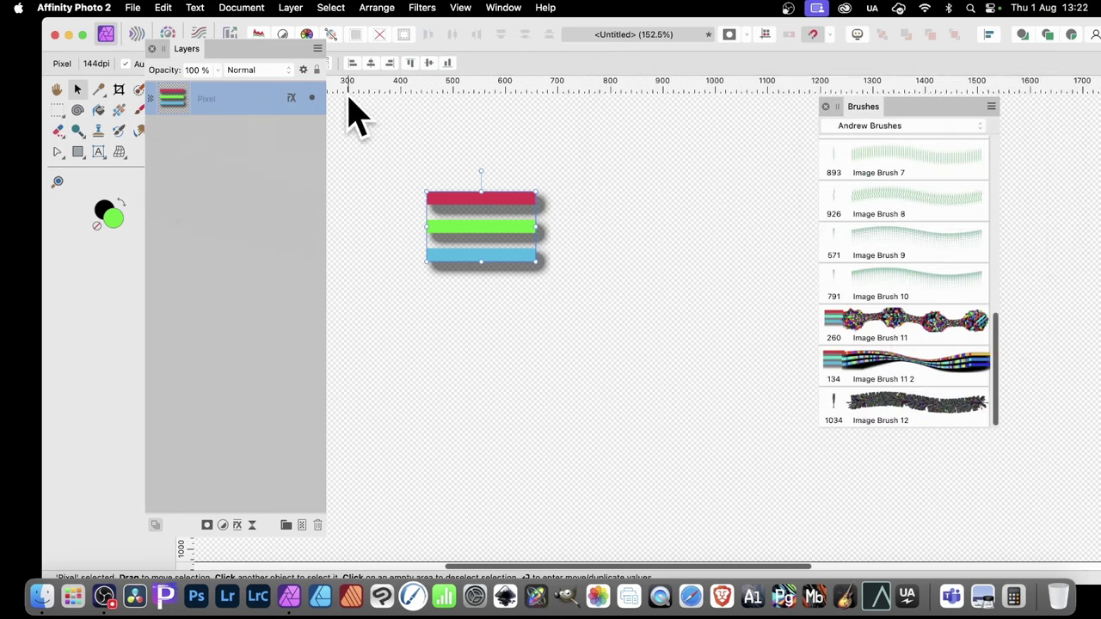
# Marquee-select the striped bars and create Image Brush 13 from the selection.
pyautogui.click(57, 110)
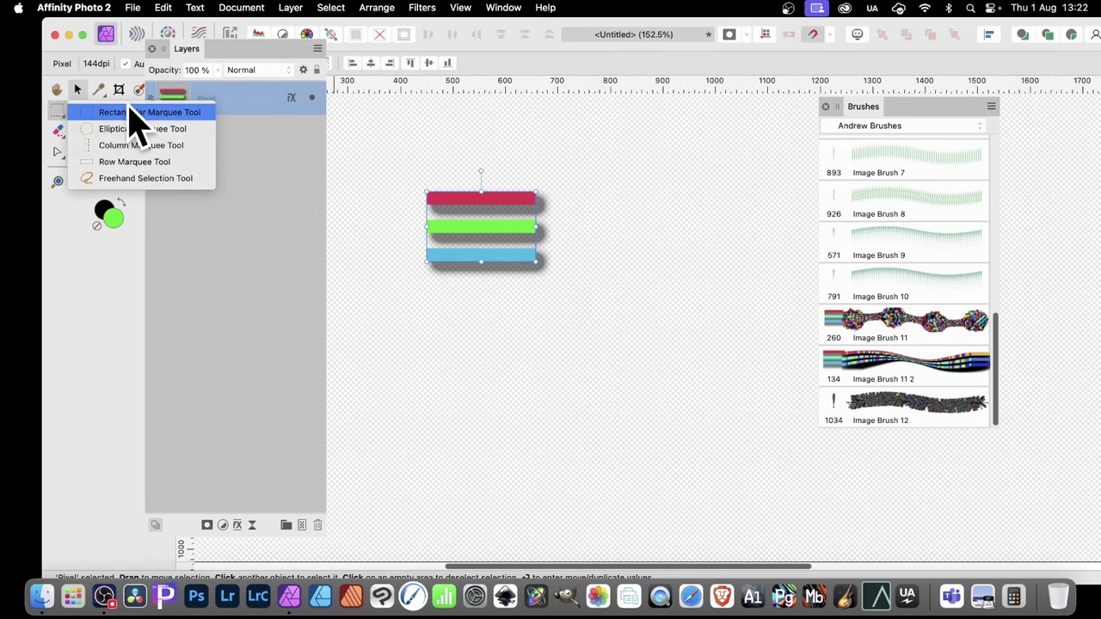
pyautogui.click(142, 113)
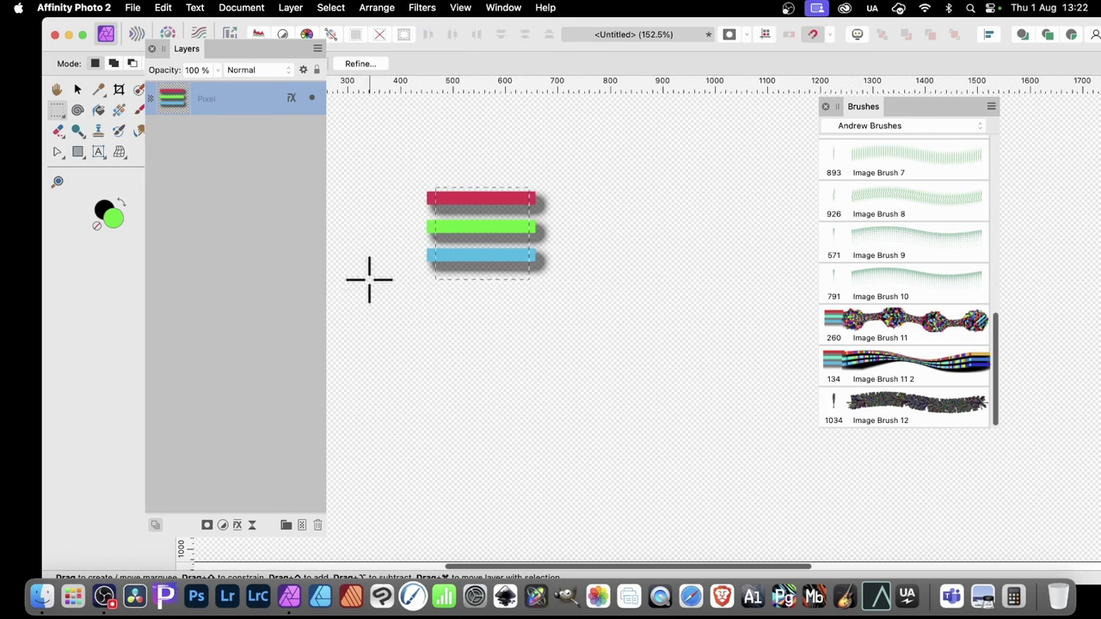
pyautogui.moveTo(862, 105); pyautogui.dragTo(739, 126)
pyautogui.click(867, 127)
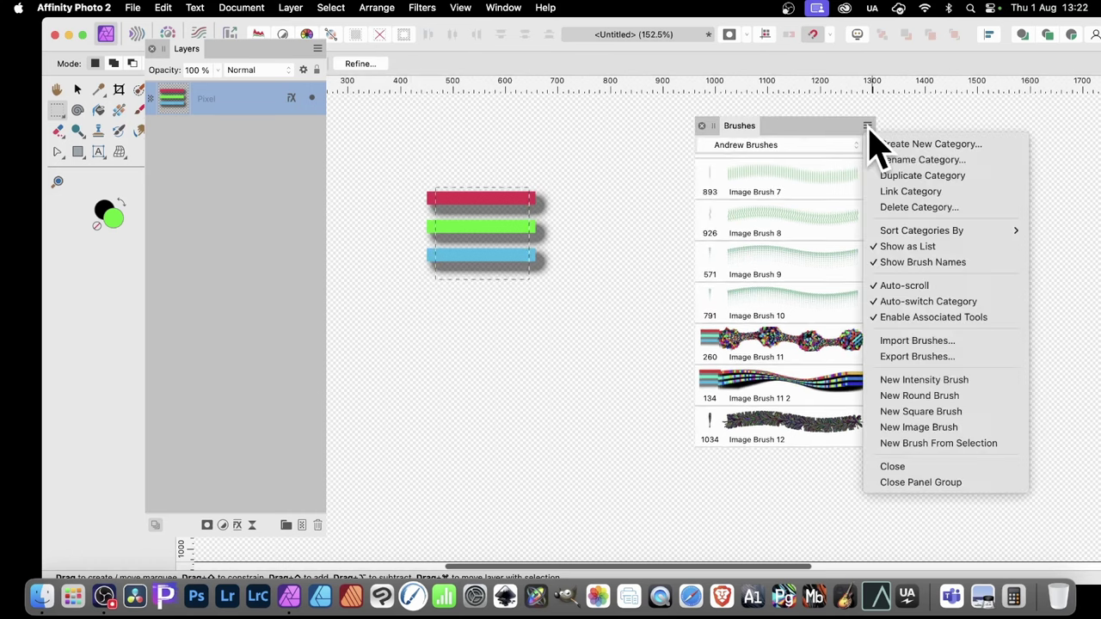
pyautogui.click(963, 445)
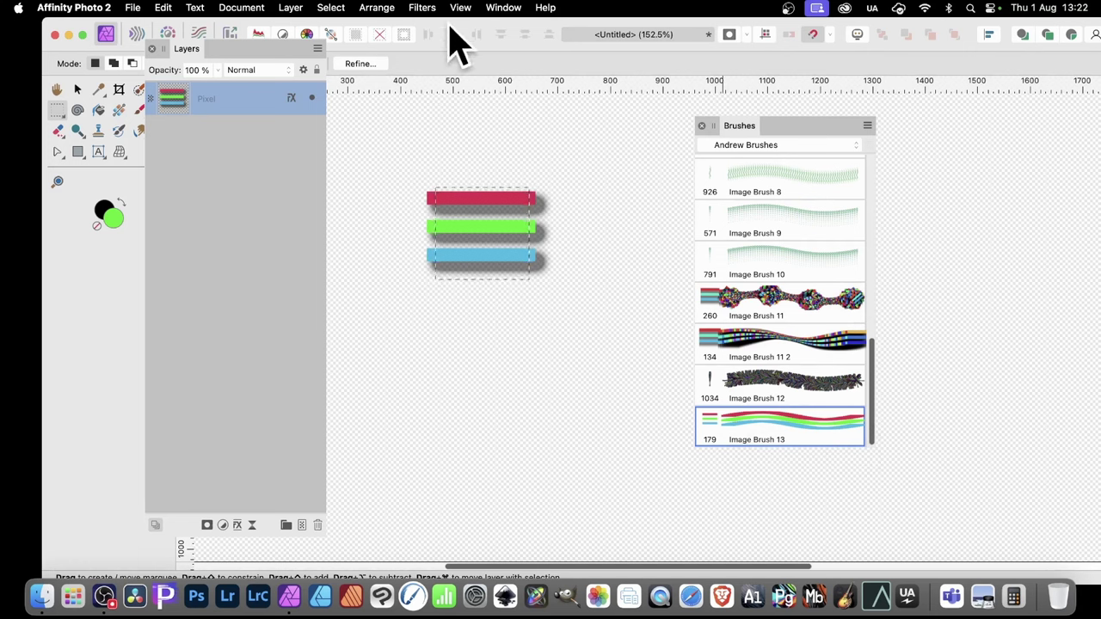
# Rasterise without preserving layer FX to bake in the shadow, then create Image Brush 14.
pyautogui.click(290, 9)
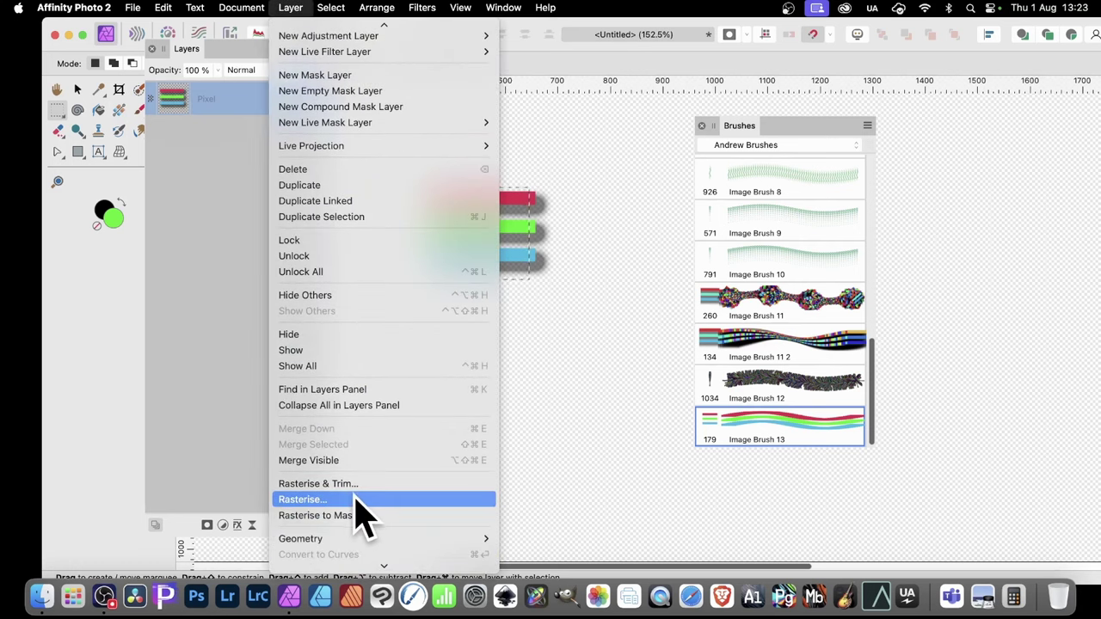
pyautogui.click(357, 499)
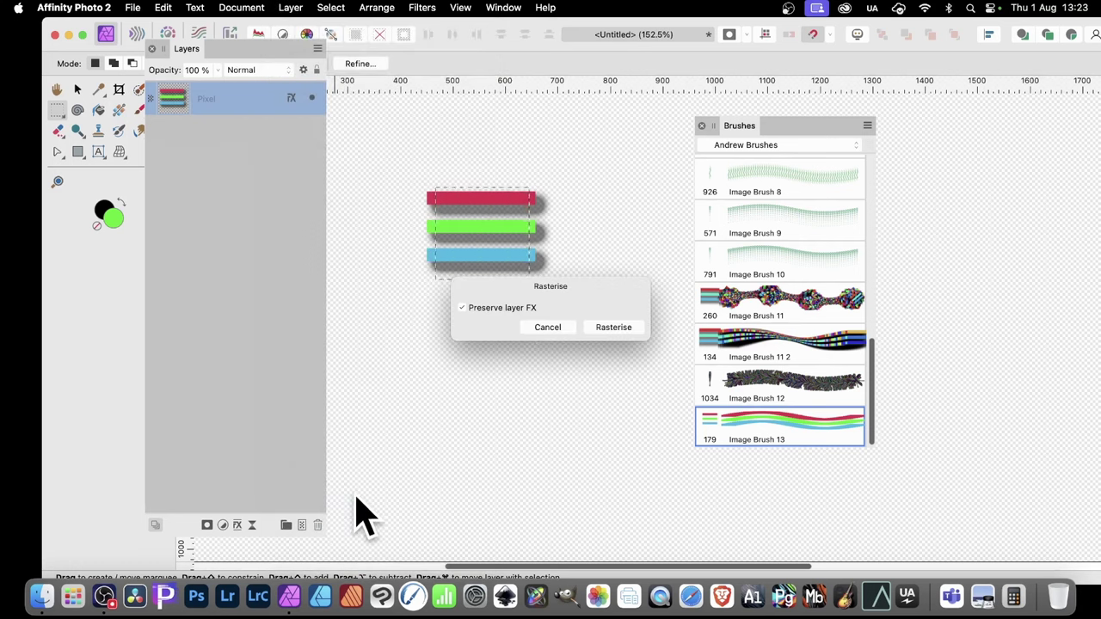
pyautogui.click(463, 307)
pyautogui.click(613, 327)
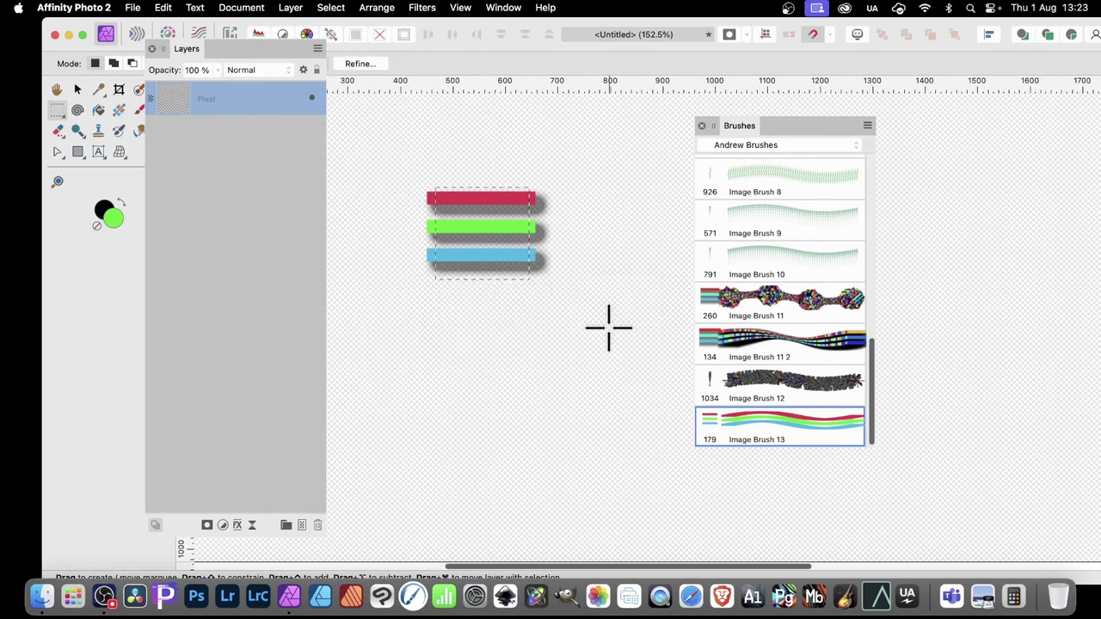
pyautogui.click(867, 126)
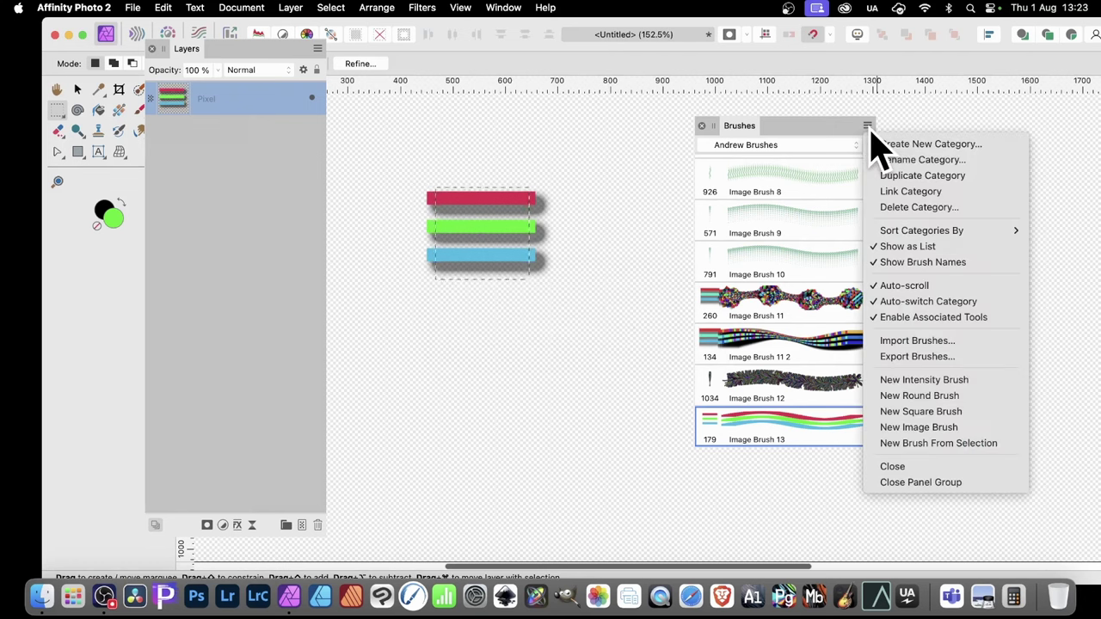
pyautogui.click(918, 445)
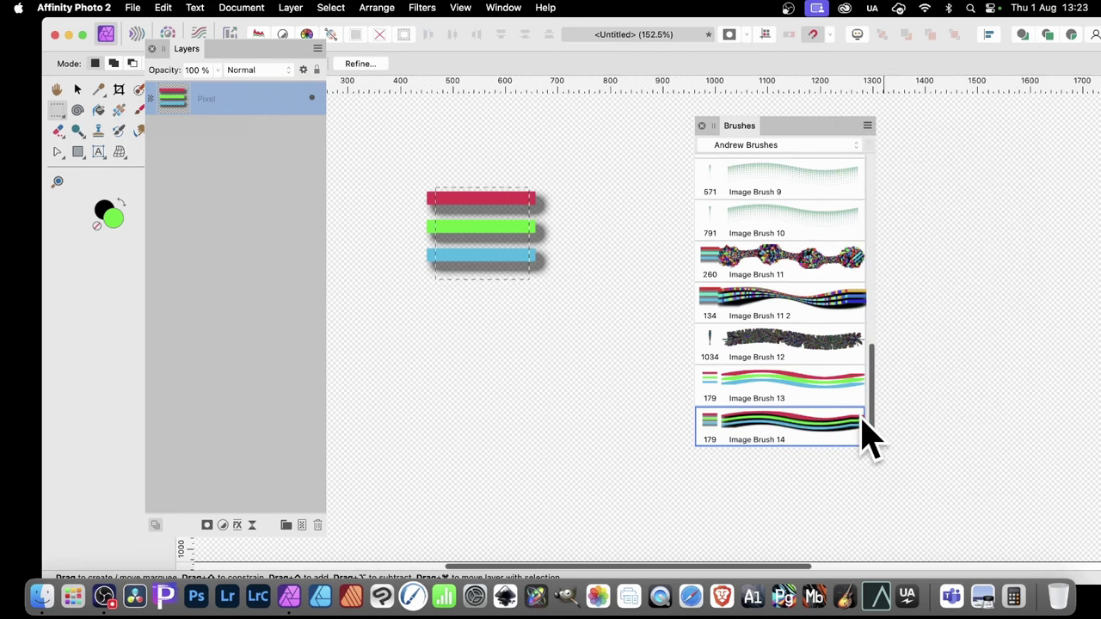
# Deselect and delete the bars' pixel layer to clear the canvas.
pyautogui.click(330, 8)
pyautogui.click(337, 43)
pyautogui.click(76, 89)
pyautogui.press('Delete')
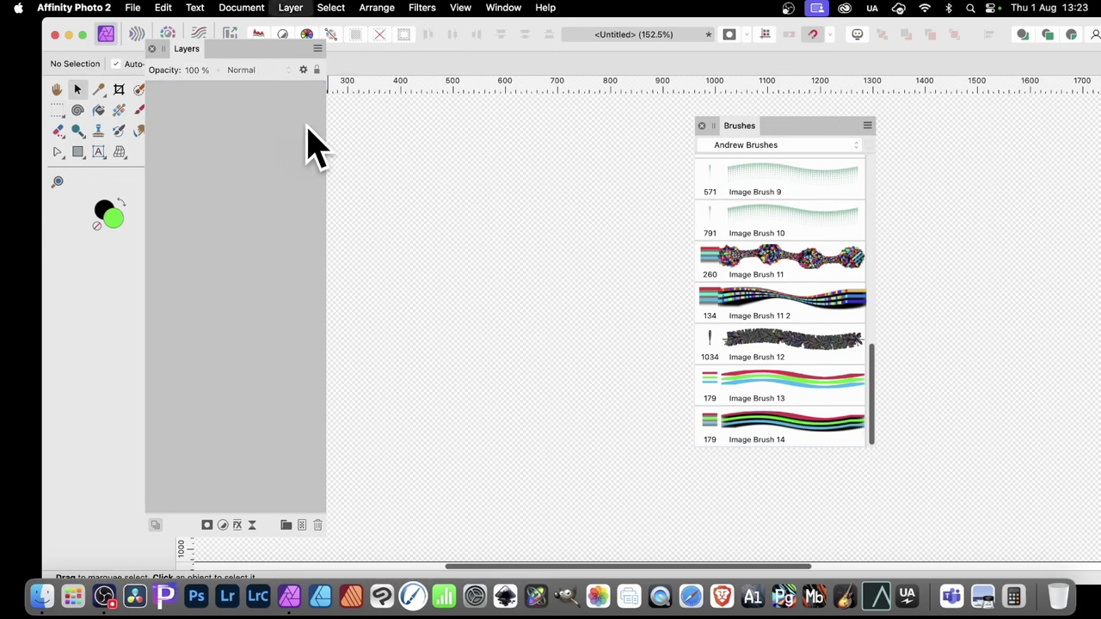
# Lower Image Brush 14's spacing from 15% to 1%.
pyautogui.moveTo(810, 129); pyautogui.dragTo(1004, 115)
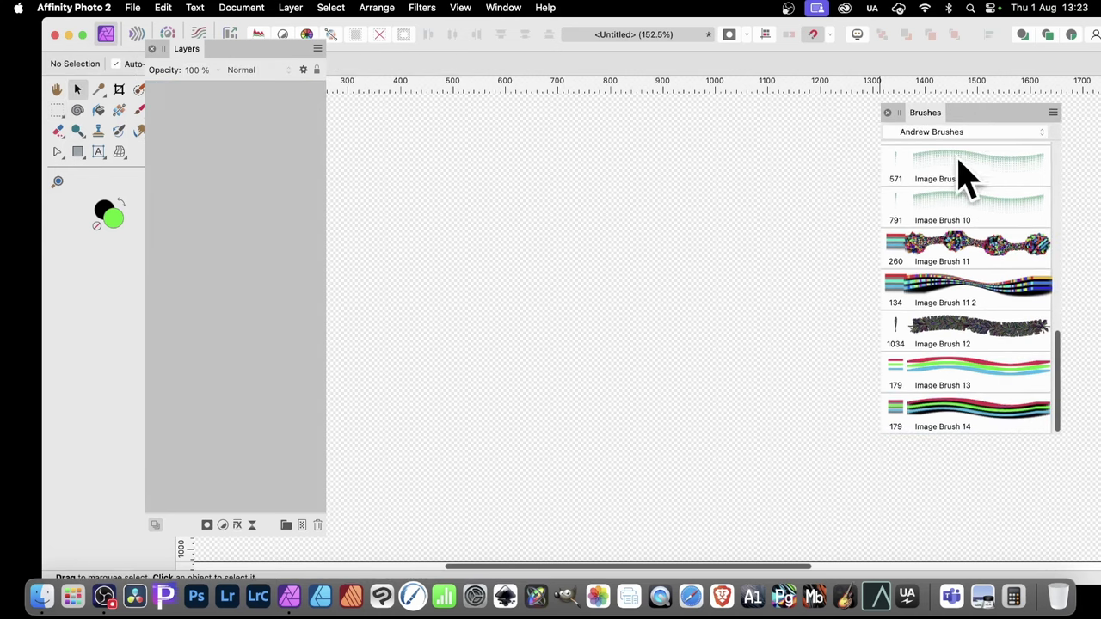
pyautogui.doubleClick(972, 419)
pyautogui.moveTo(839, 172)
pyautogui.mouseDown()
pyautogui.moveTo(626, 125)
pyautogui.moveTo(817, 122)
pyautogui.mouseUp()
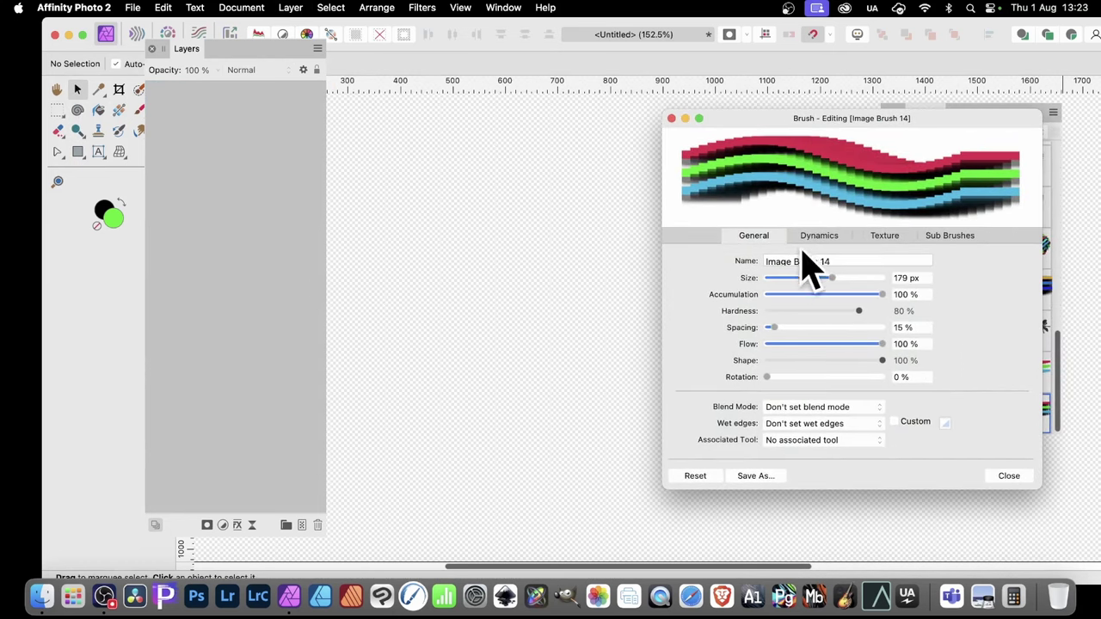
pyautogui.moveTo(773, 328); pyautogui.dragTo(760, 330)
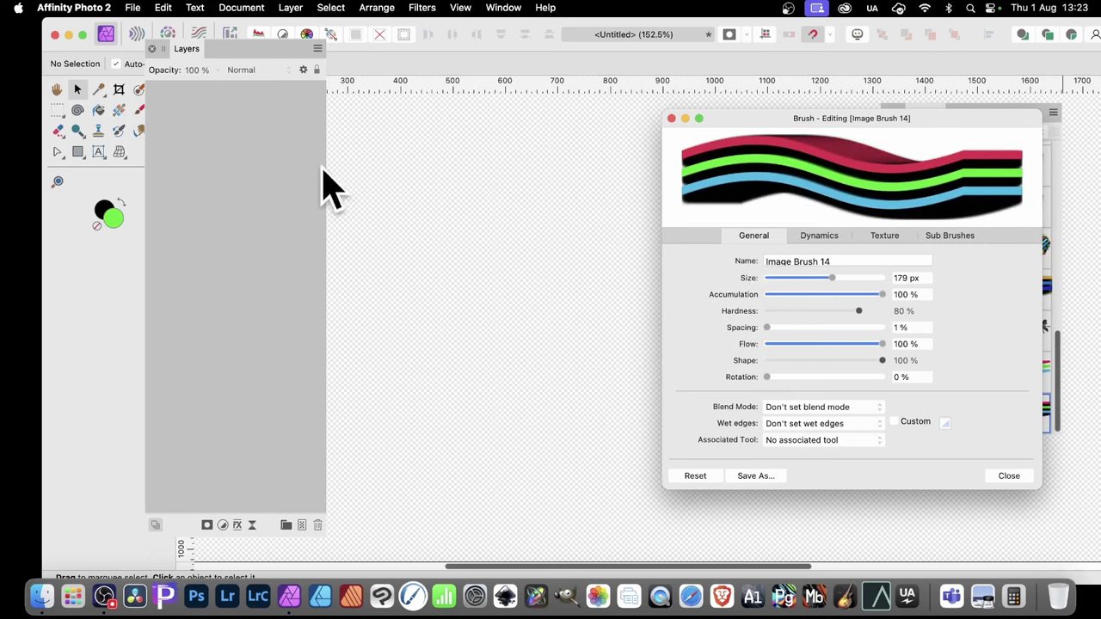
# Paint a wavy striped stroke, then set rotation jitter to 100% random and paint scattered dabs.
pyautogui.click(140, 112)
pyautogui.moveTo(393, 229)
pyautogui.mouseDown()
pyautogui.moveTo(571, 250)
pyautogui.moveTo(553, 183)
pyautogui.moveTo(525, 372)
pyautogui.moveTo(424, 353)
pyautogui.moveTo(502, 271)
pyautogui.moveTo(534, 450)
pyautogui.moveTo(418, 498)
pyautogui.moveTo(400, 387)
pyautogui.moveTo(414, 373)
pyautogui.moveTo(404, 251)
pyautogui.moveTo(657, 156)
pyautogui.moveTo(768, 87)
pyautogui.mouseUp()
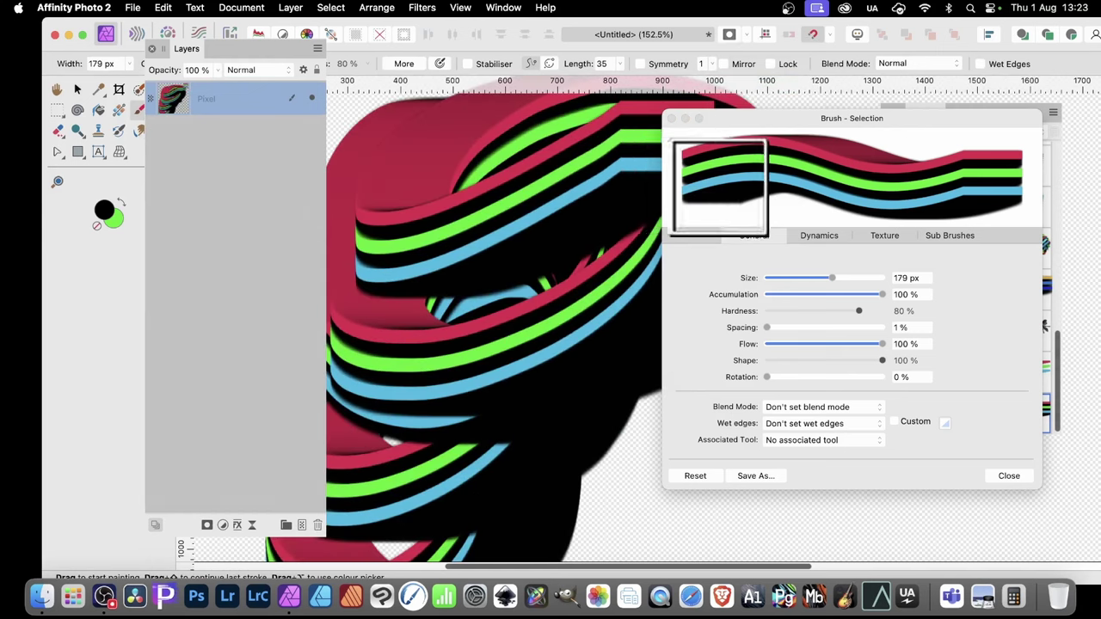
pyautogui.click(831, 237)
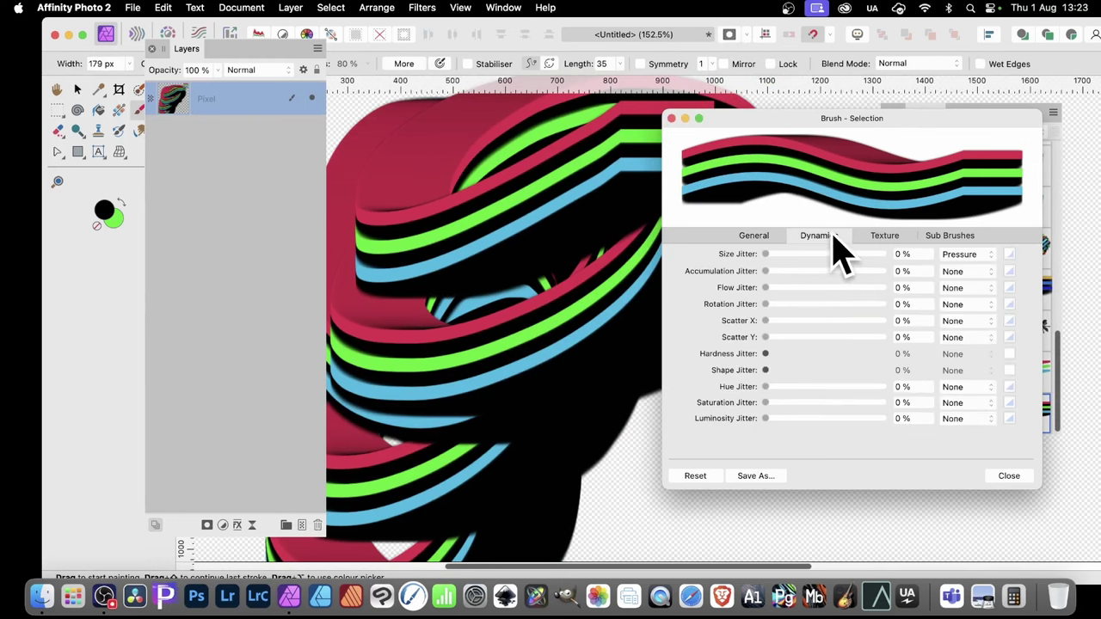
pyautogui.moveTo(768, 305); pyautogui.dragTo(976, 320)
pyautogui.moveTo(829, 119); pyautogui.dragTo(897, 103)
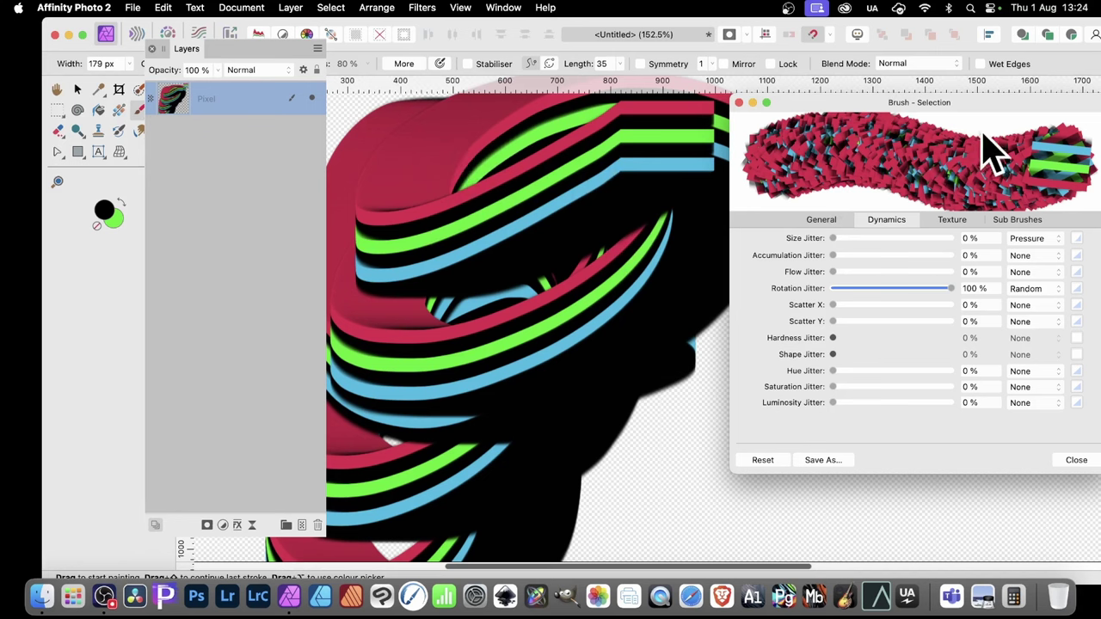
pyautogui.moveTo(425, 229)
pyautogui.mouseDown()
pyautogui.moveTo(589, 233)
pyautogui.moveTo(602, 319)
pyautogui.moveTo(534, 250)
pyautogui.moveTo(495, 400)
pyautogui.moveTo(487, 290)
pyautogui.moveTo(409, 207)
pyautogui.moveTo(447, 181)
pyautogui.moveTo(569, 234)
pyautogui.moveTo(596, 303)
pyautogui.moveTo(476, 369)
pyautogui.moveTo(382, 392)
pyautogui.mouseUp()
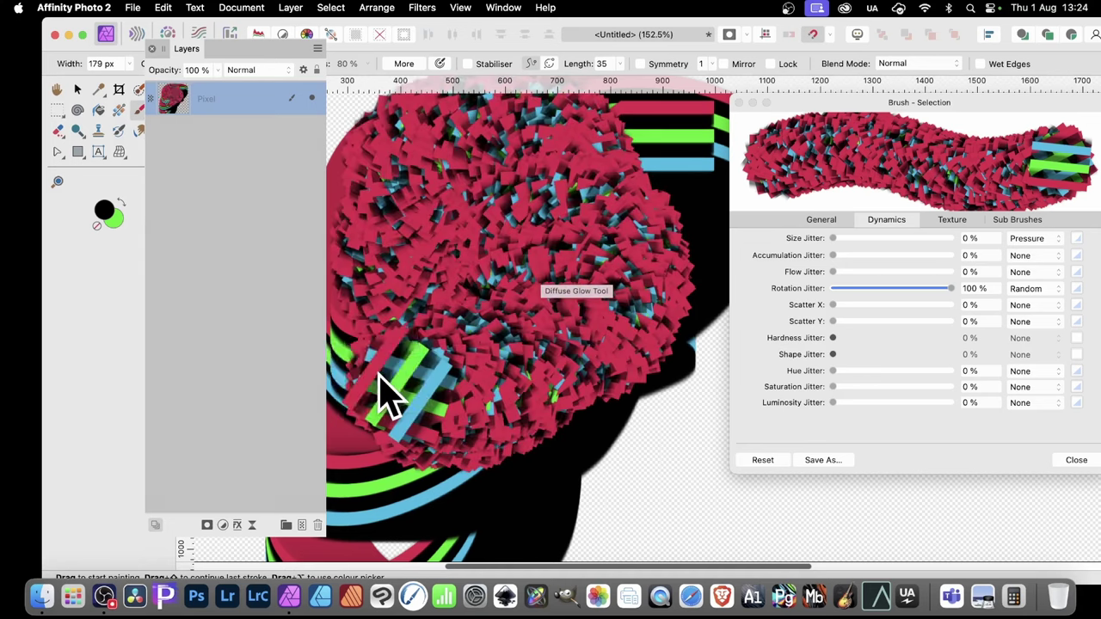
# Raise Image Brush 14's spacing to 7% and paint dense rotated dabs across the canvas.
pyautogui.click(820, 220)
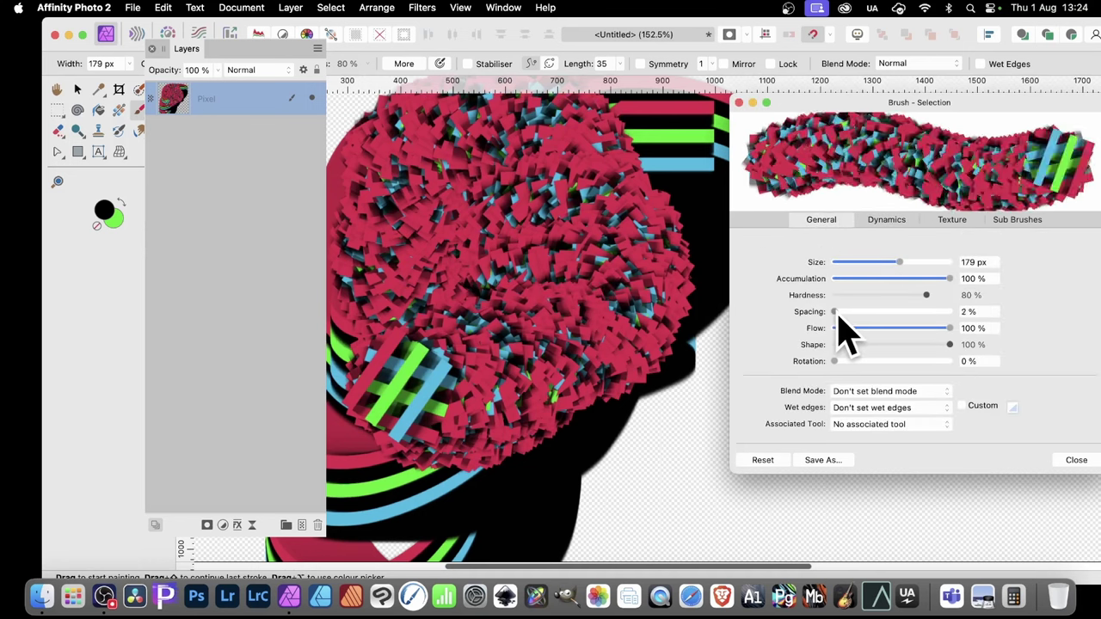
pyautogui.moveTo(838, 314); pyautogui.dragTo(843, 315)
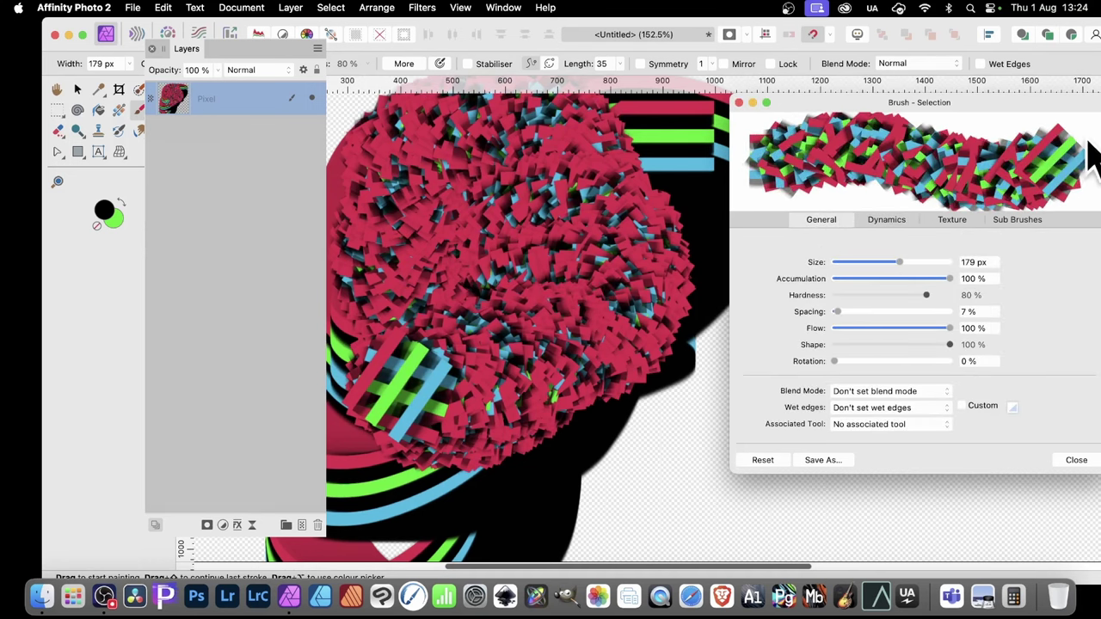
pyautogui.moveTo(514, 206)
pyautogui.mouseDown()
pyautogui.moveTo(550, 238)
pyautogui.moveTo(450, 219)
pyautogui.moveTo(489, 137)
pyautogui.moveTo(707, 188)
pyautogui.moveTo(602, 467)
pyautogui.moveTo(570, 413)
pyautogui.moveTo(410, 467)
pyautogui.moveTo(548, 456)
pyautogui.moveTo(782, 597)
pyautogui.moveTo(952, 585)
pyautogui.moveTo(951, 511)
pyautogui.moveTo(627, 284)
pyautogui.moveTo(644, 66)
pyautogui.mouseUp()
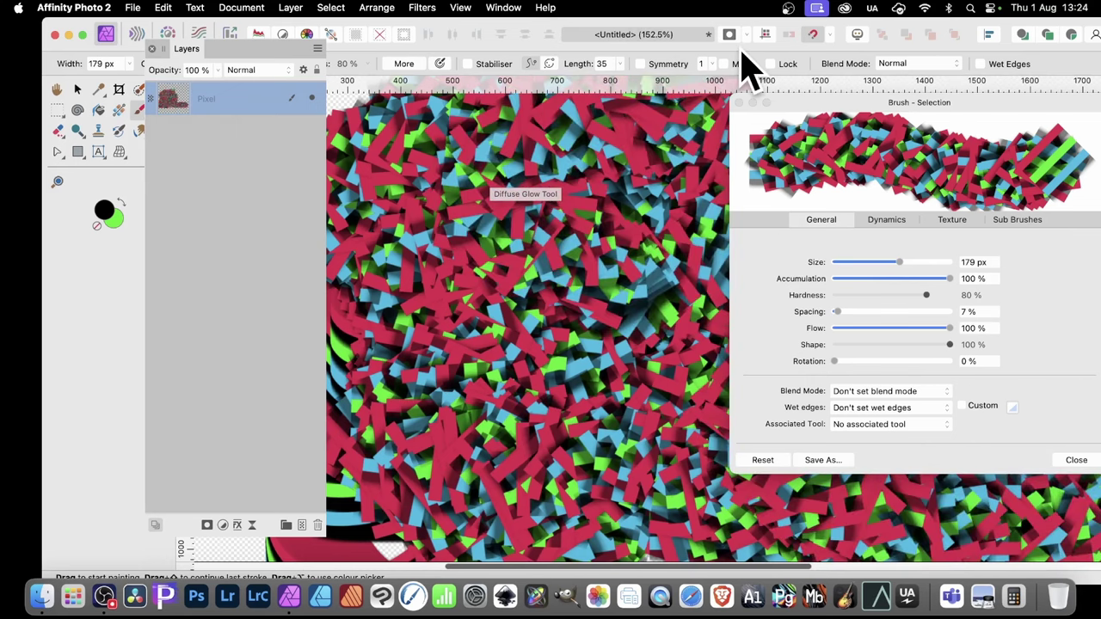
# Set hue jitter to 100% random and paint a multicoloured stroke at the upper left.
pyautogui.click(890, 221)
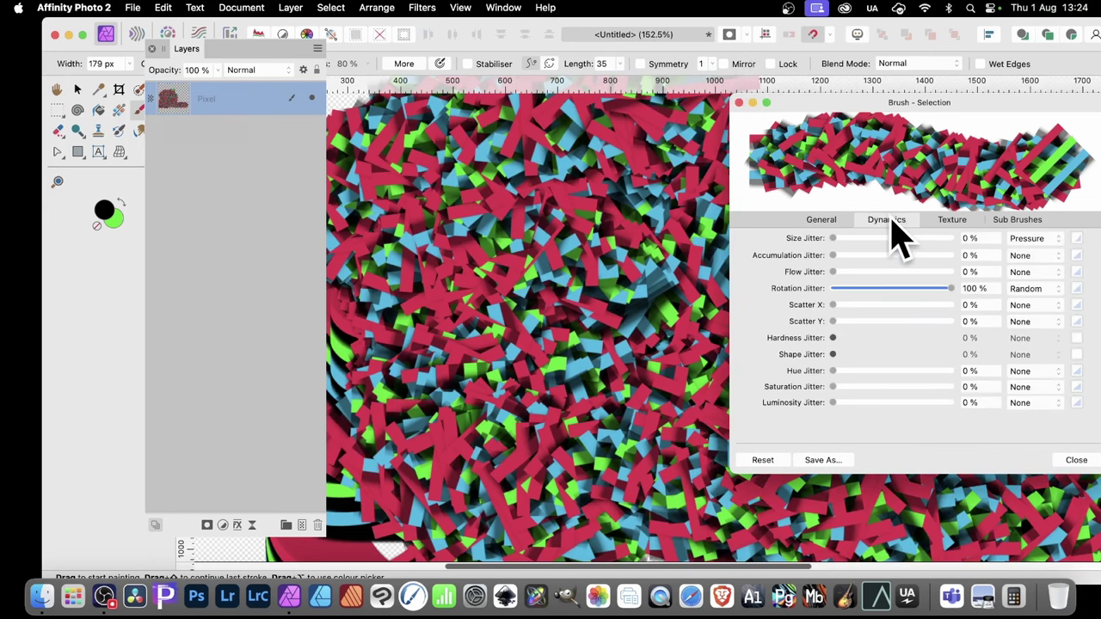
pyautogui.moveTo(838, 371); pyautogui.dragTo(991, 375)
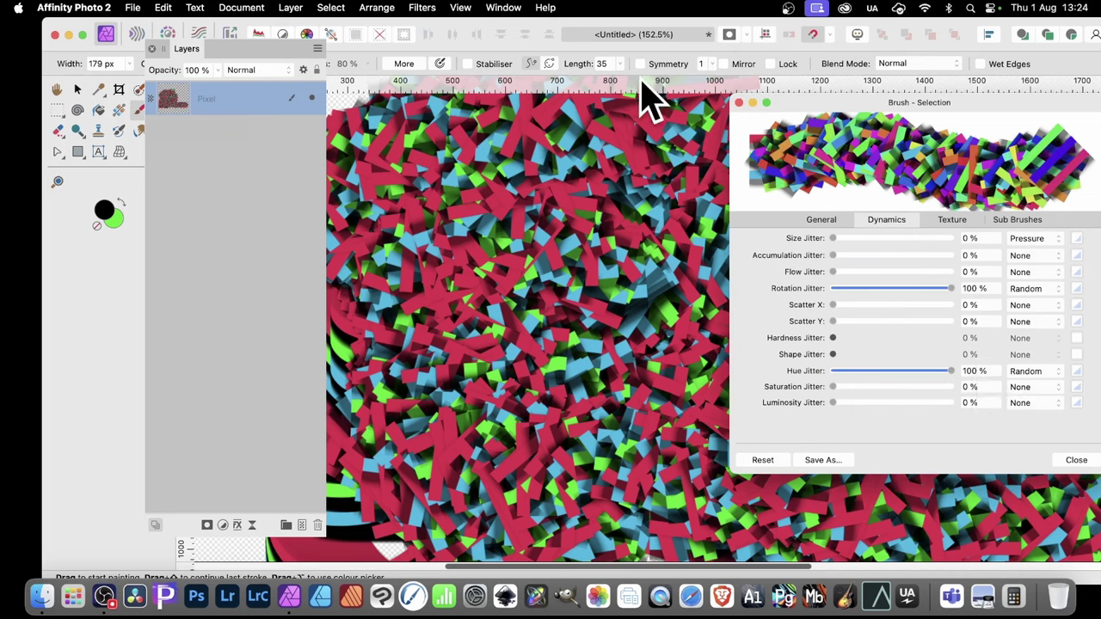
pyautogui.moveTo(393, 177)
pyautogui.mouseDown()
pyautogui.moveTo(525, 121)
pyautogui.moveTo(560, 123)
pyautogui.moveTo(560, 405)
pyautogui.moveTo(405, 462)
pyautogui.moveTo(666, 499)
pyautogui.moveTo(934, 467)
pyautogui.moveTo(732, 461)
pyautogui.moveTo(725, 111)
pyautogui.moveTo(672, 301)
pyautogui.moveTo(418, 504)
pyautogui.moveTo(270, 555)
pyautogui.mouseUp()
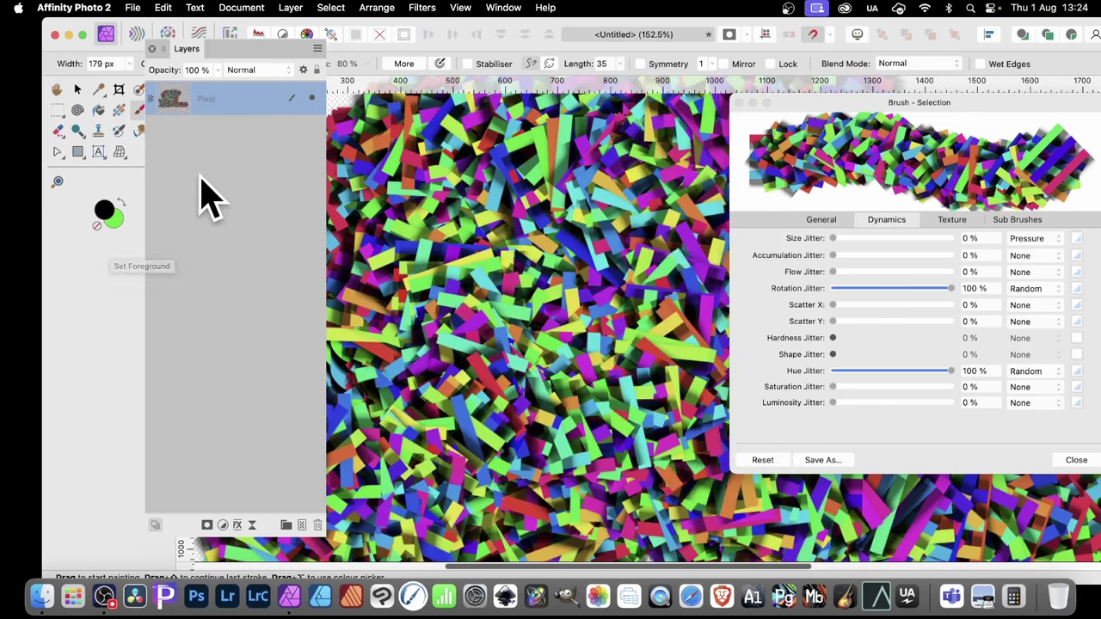
# Zoom out to 100% to view the whole painting.
pyautogui.click(58, 182)
pyautogui.moveTo(594, 319); pyautogui.dragTo(403, 319)
pyautogui.moveTo(860, 111)
pyautogui.mouseDown()
pyautogui.moveTo(997, 159)
pyautogui.moveTo(1037, 129)
pyautogui.moveTo(1024, 167)
pyautogui.mouseUp()
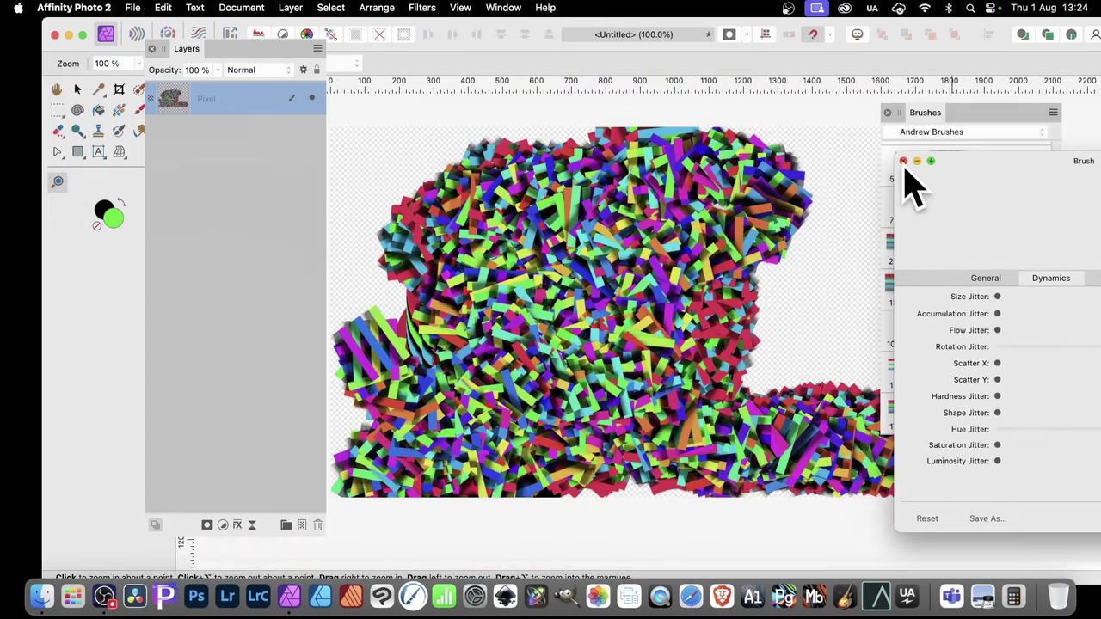
# Paint multicoloured rotated strips across the remaining empty top of the canvas with the Paint Brush.
pyautogui.click(136, 111)
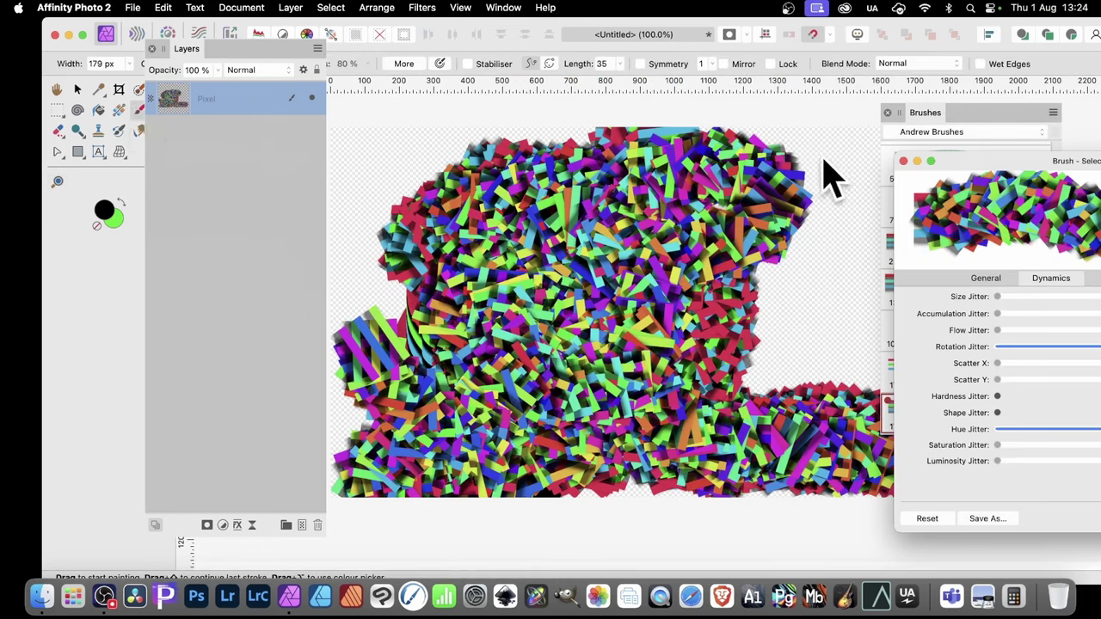
pyautogui.moveTo(701, 225)
pyautogui.mouseDown()
pyautogui.moveTo(688, 171)
pyautogui.moveTo(434, 194)
pyautogui.moveTo(421, 175)
pyautogui.moveTo(375, 337)
pyautogui.moveTo(369, 418)
pyautogui.moveTo(695, 504)
pyautogui.moveTo(658, 201)
pyautogui.moveTo(717, 152)
pyautogui.moveTo(852, 369)
pyautogui.moveTo(782, 172)
pyautogui.moveTo(481, 202)
pyautogui.mouseUp()
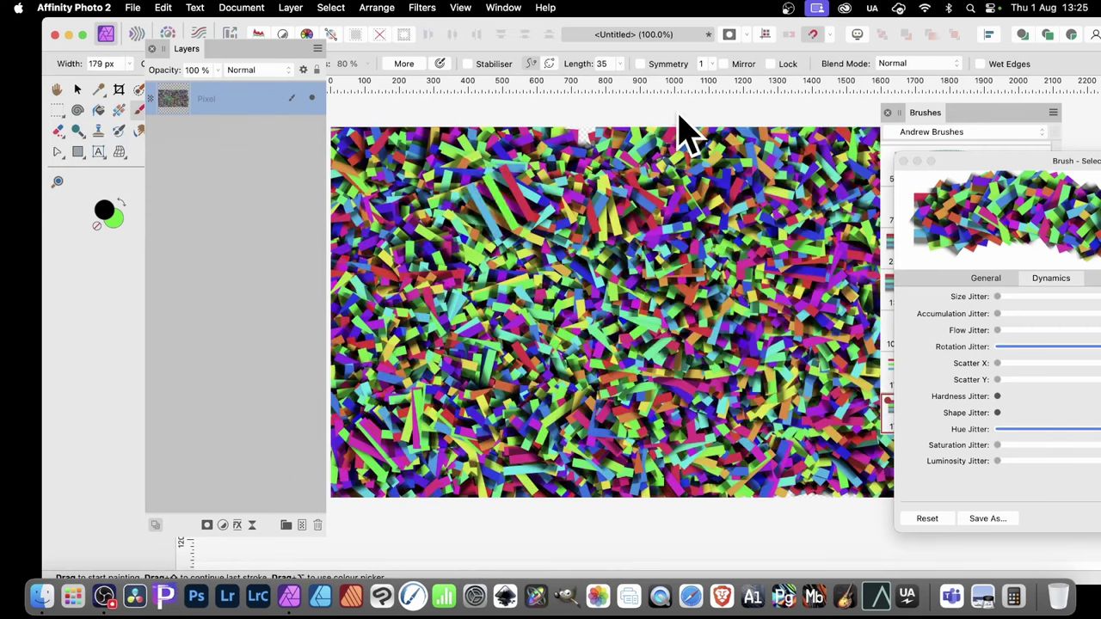
pyautogui.click(421, 8)
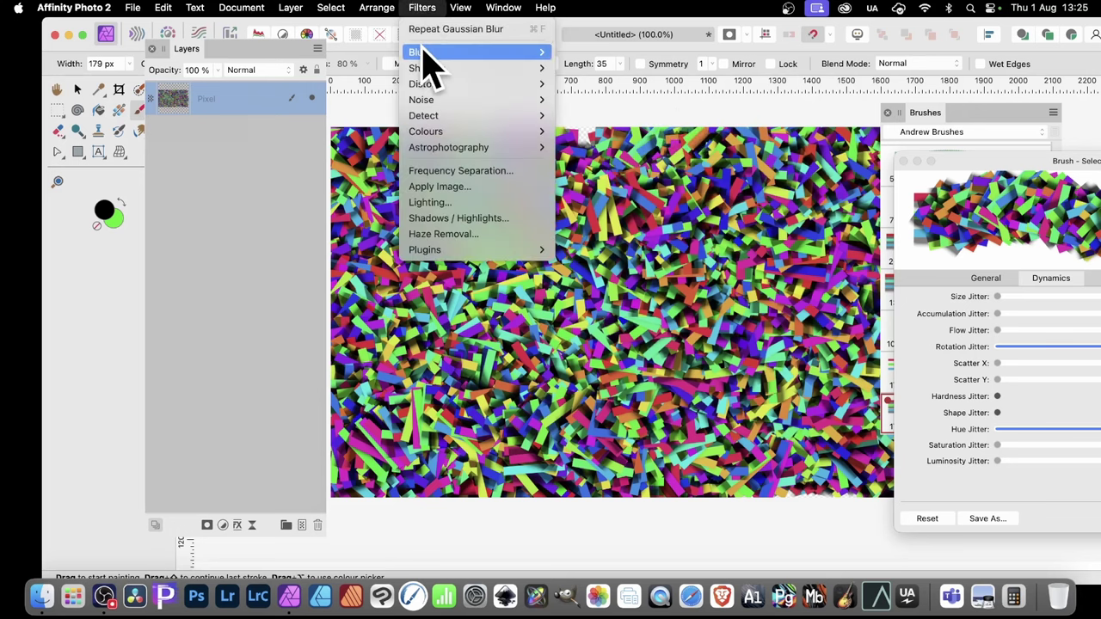
pyautogui.moveTo(430, 53)
pyautogui.click(612, 67)
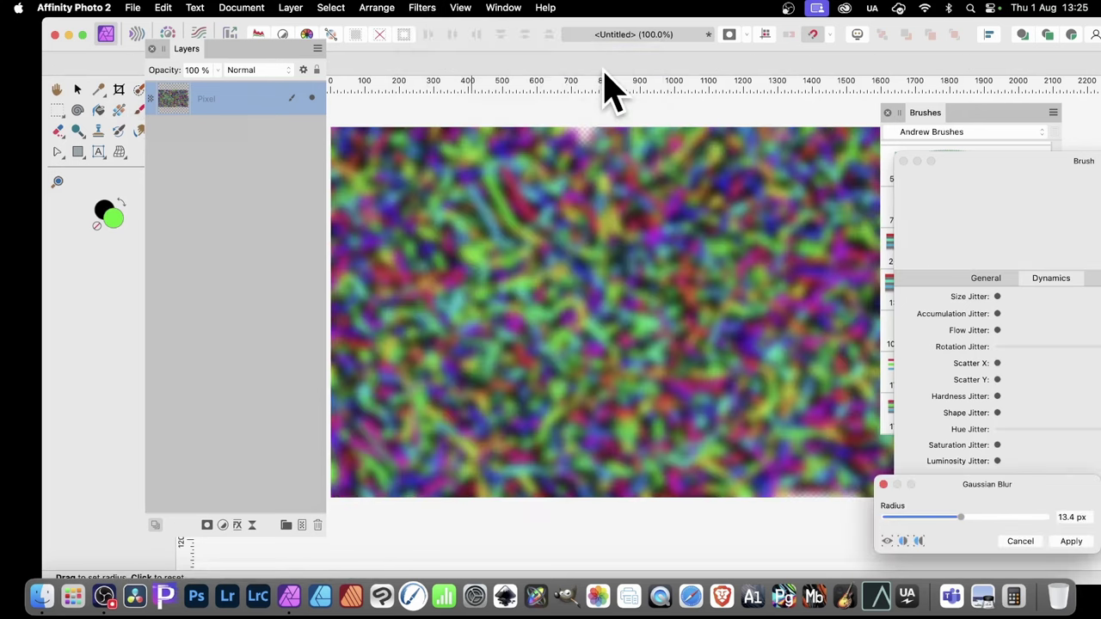
pyautogui.moveTo(957, 518); pyautogui.dragTo(983, 518)
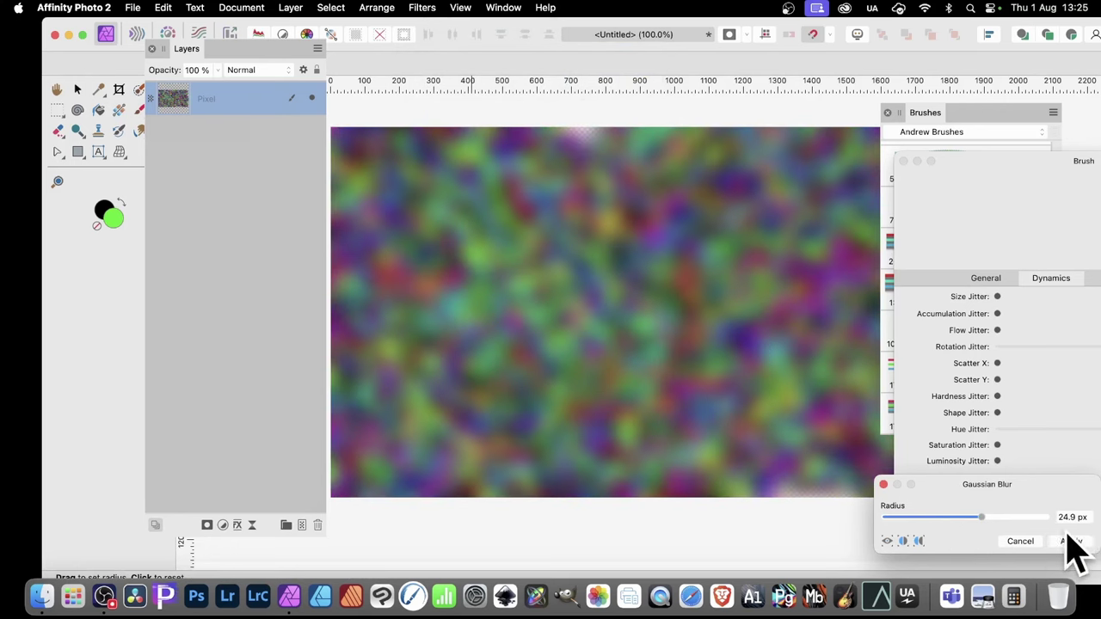
pyautogui.click(1022, 541)
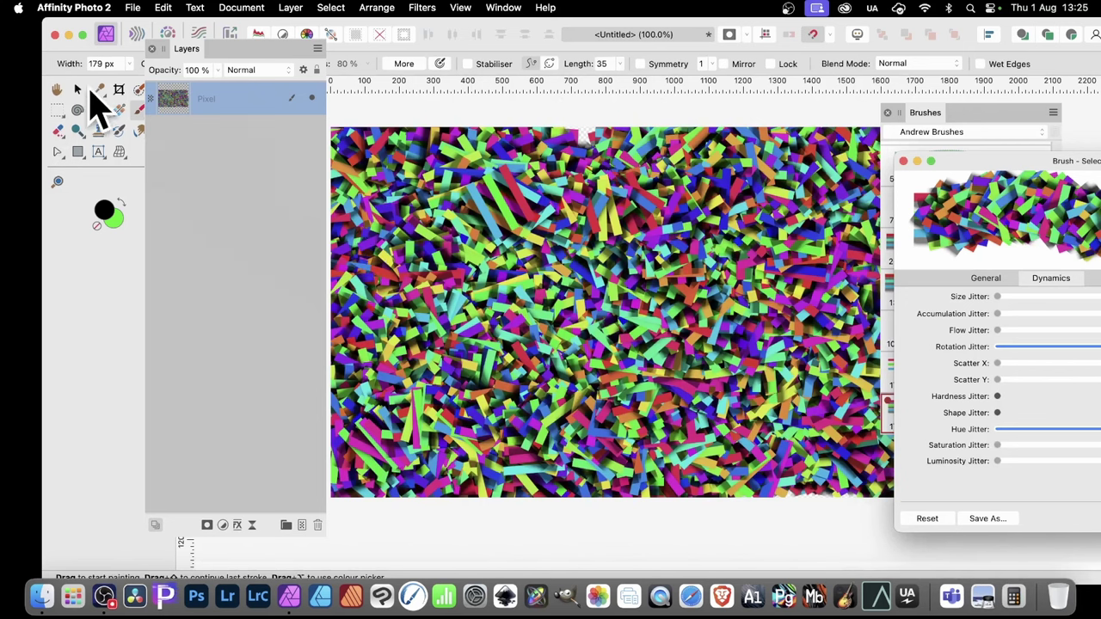
# Select the painted Pixel layer and delete it to empty the canvas.
pyautogui.click(97, 90)
pyautogui.click(76, 91)
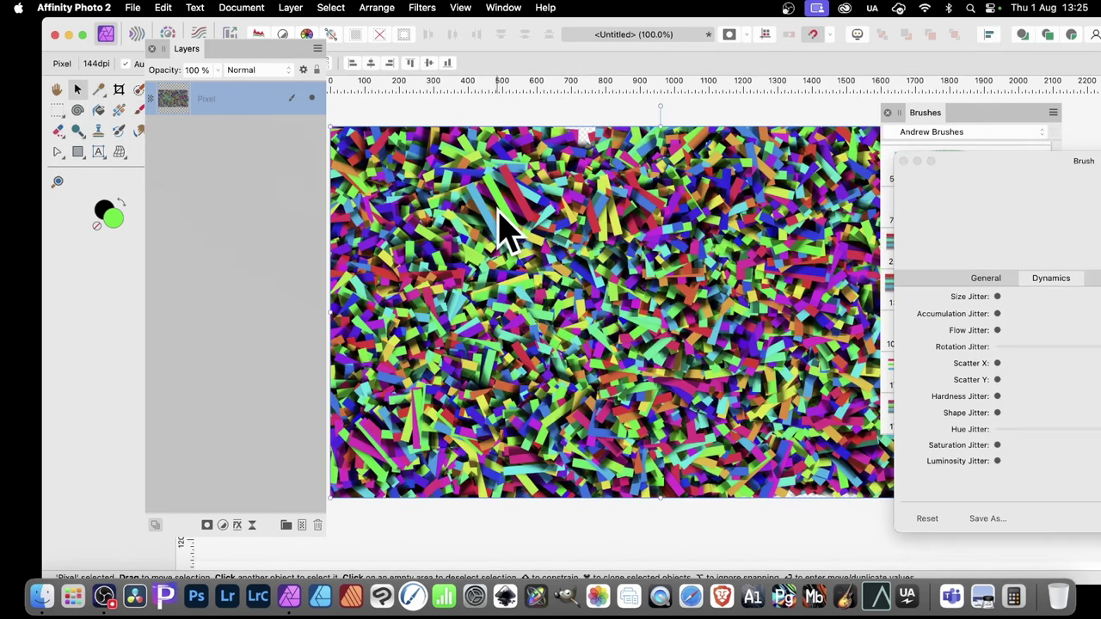
pyautogui.press('Delete')
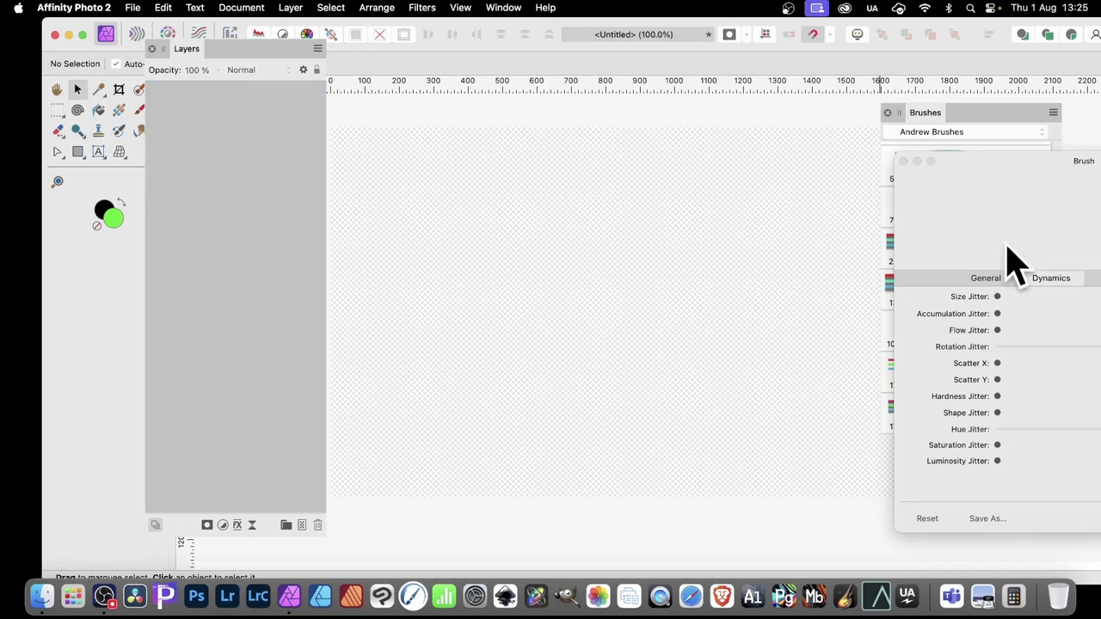
# Turn the brush's rotation jitter off and add 59% size jitter.
pyautogui.click(125, 137)
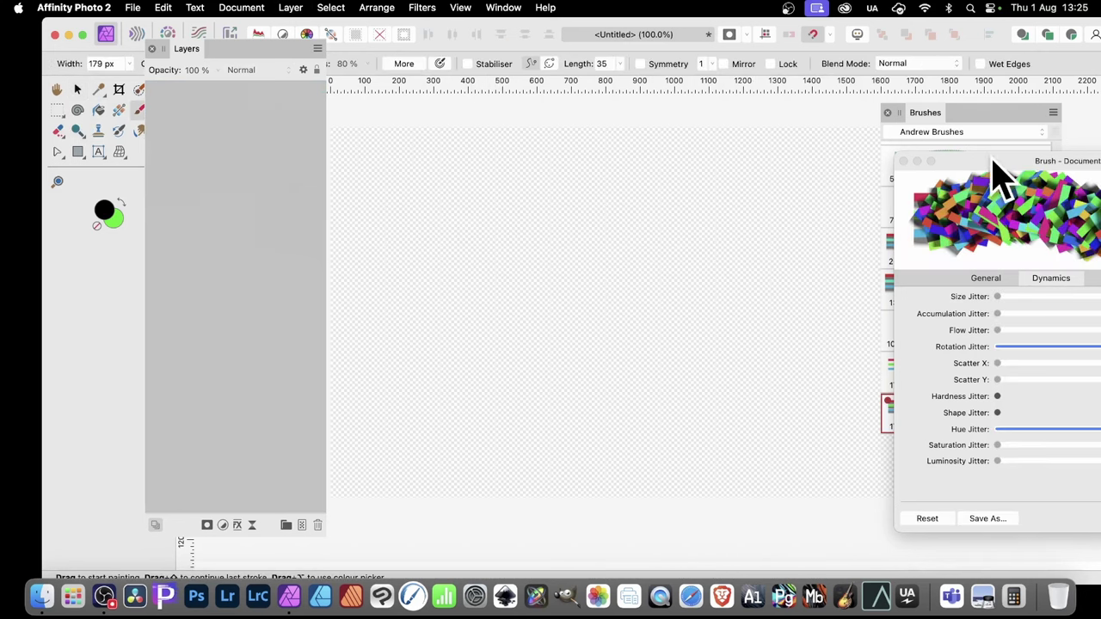
pyautogui.moveTo(995, 177); pyautogui.dragTo(894, 130)
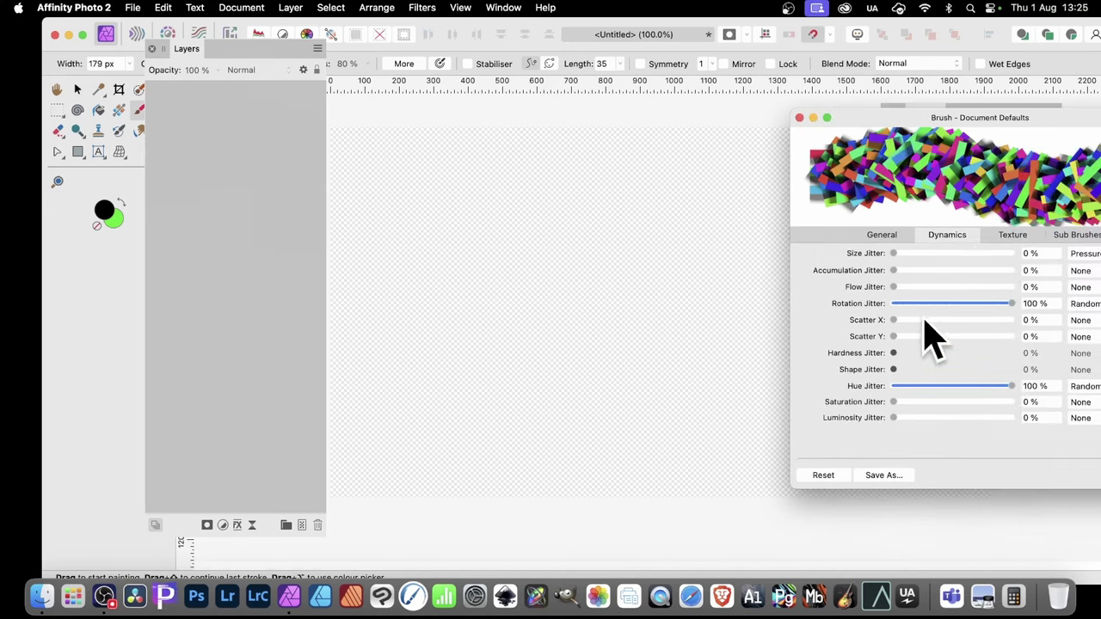
pyautogui.moveTo(1004, 308); pyautogui.dragTo(860, 308)
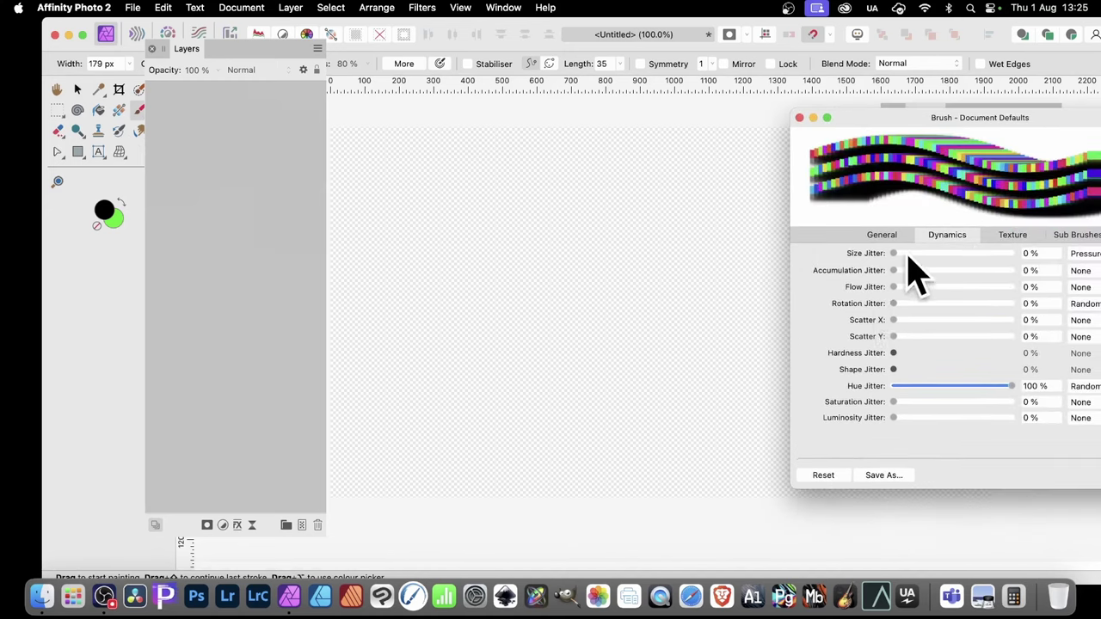
pyautogui.moveTo(898, 253)
pyautogui.mouseDown()
pyautogui.moveTo(1002, 253)
pyautogui.moveTo(963, 253)
pyautogui.mouseUp()
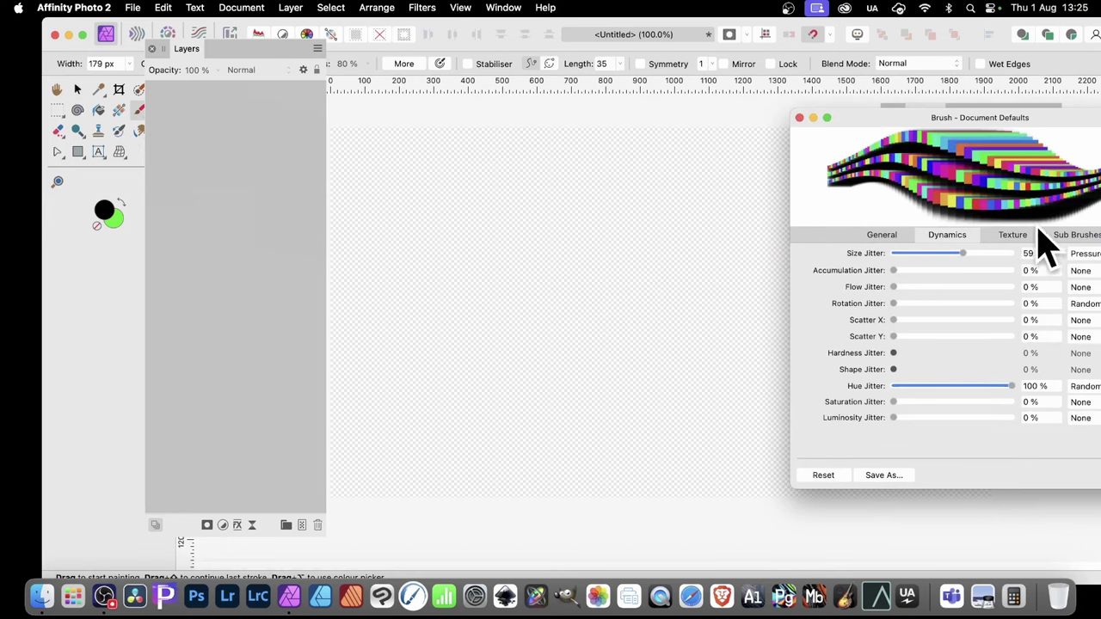
pyautogui.moveTo(961, 112); pyautogui.dragTo(806, 129)
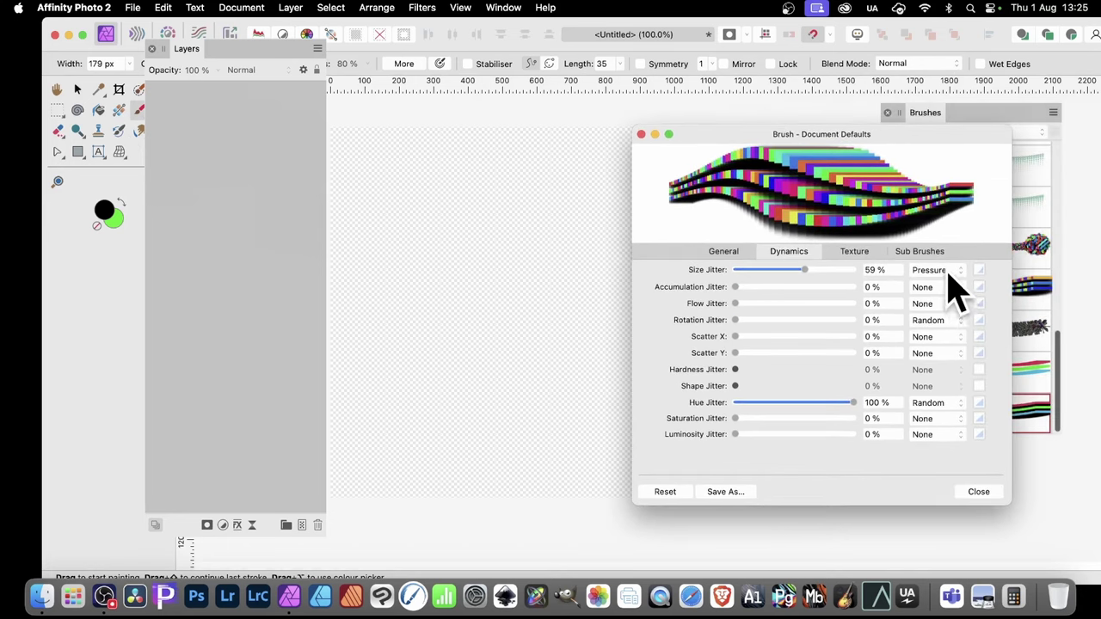
pyautogui.click(948, 273)
# Make size jitter cyclic and shape its response curve into a tall wavy peak.
pyautogui.click(948, 323)
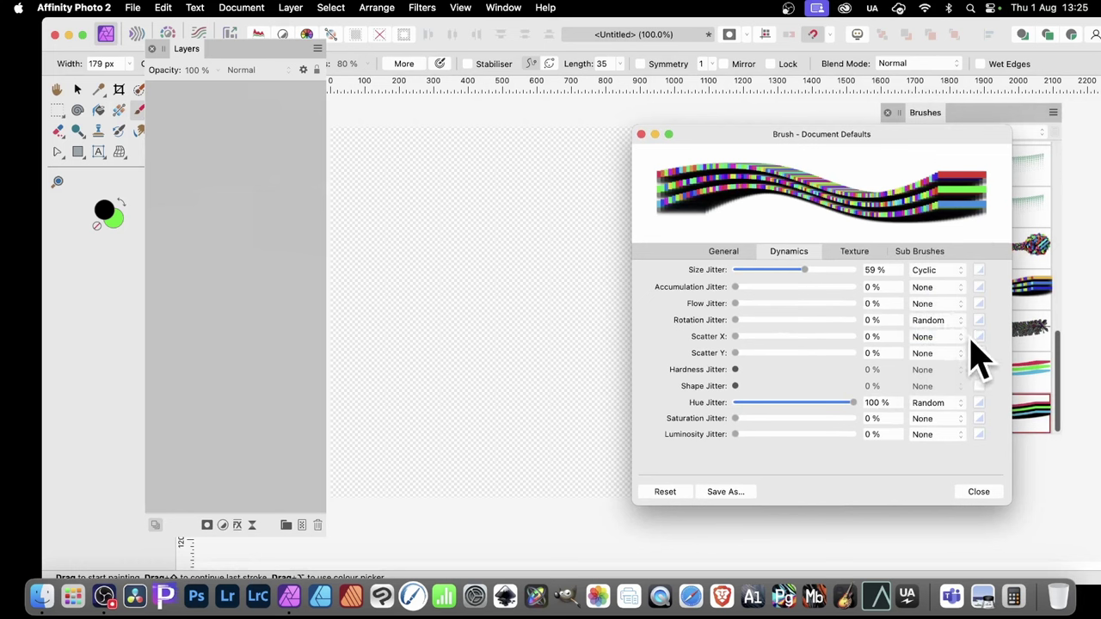
pyautogui.click(979, 270)
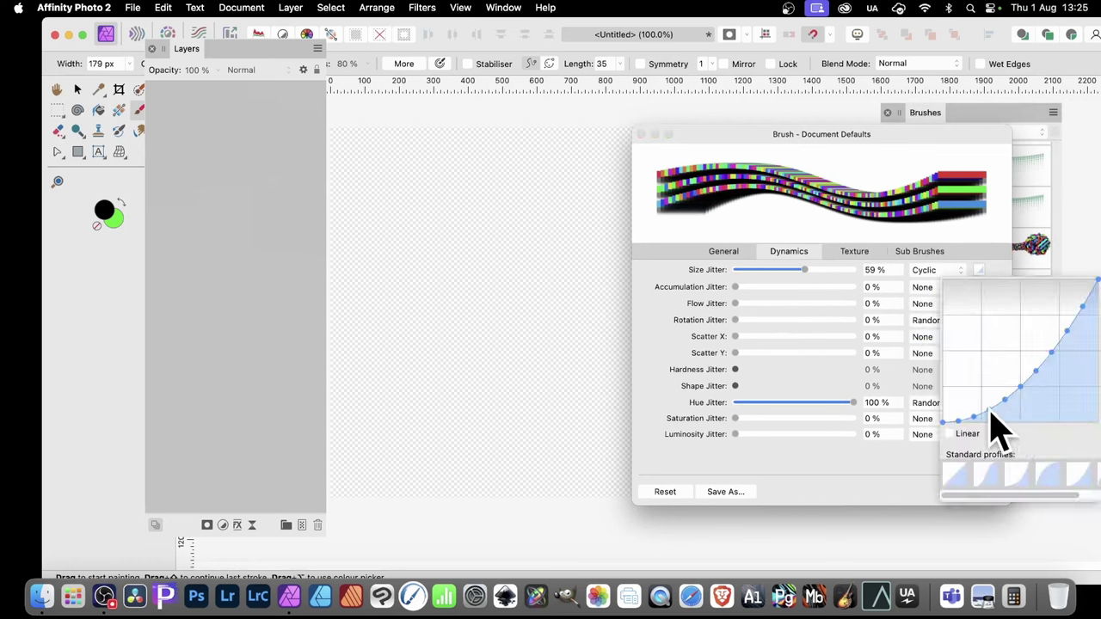
pyautogui.moveTo(990, 411)
pyautogui.mouseDown()
pyautogui.moveTo(975, 346)
pyautogui.moveTo(985, 428)
pyautogui.moveTo(979, 400)
pyautogui.mouseUp()
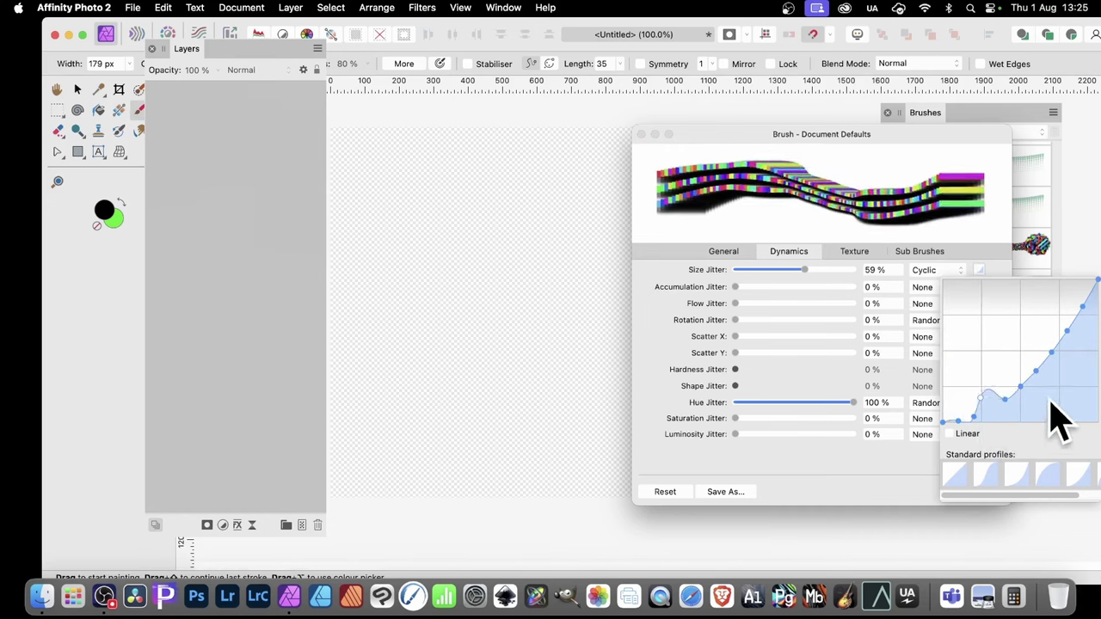
pyautogui.moveTo(1025, 391)
pyautogui.mouseDown()
pyautogui.moveTo(1025, 404)
pyautogui.moveTo(1025, 327)
pyautogui.moveTo(1029, 398)
pyautogui.mouseUp()
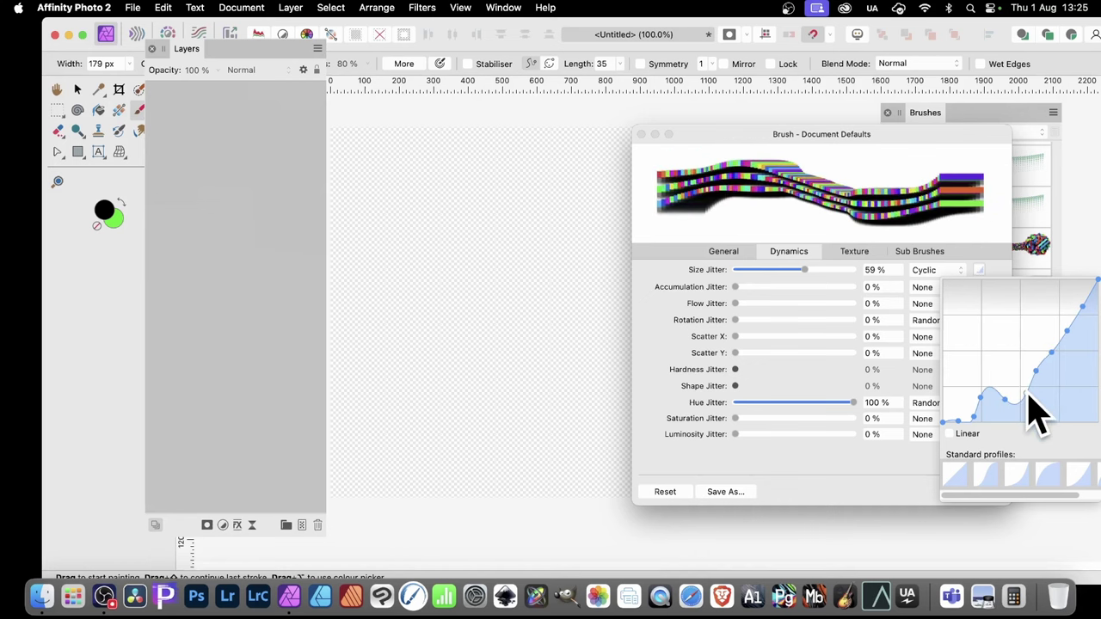
pyautogui.click(641, 134)
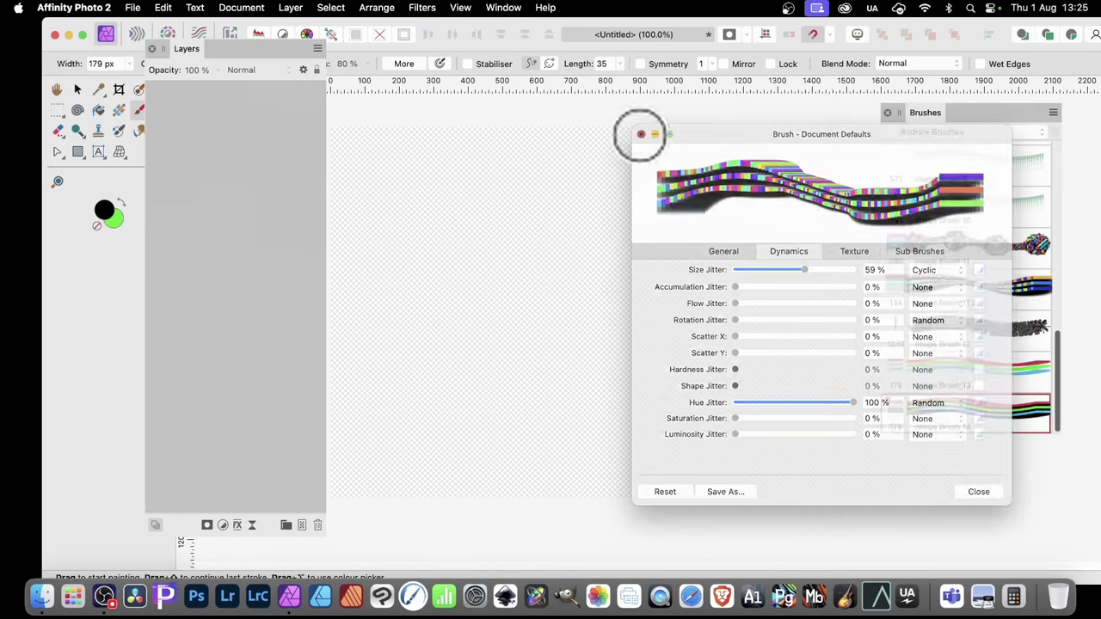
# Replace the freehand stroke with a straight horizontal multicolour stroke across the canvas middle.
pyautogui.moveTo(409, 251); pyautogui.dragTo(799, 249)
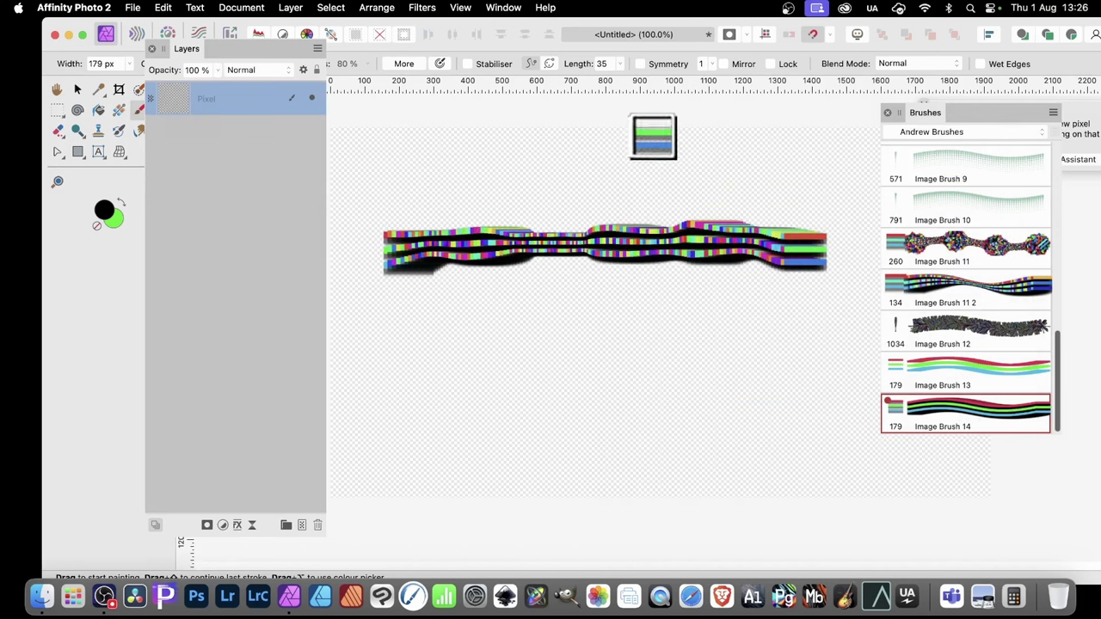
pyautogui.press('super+z')
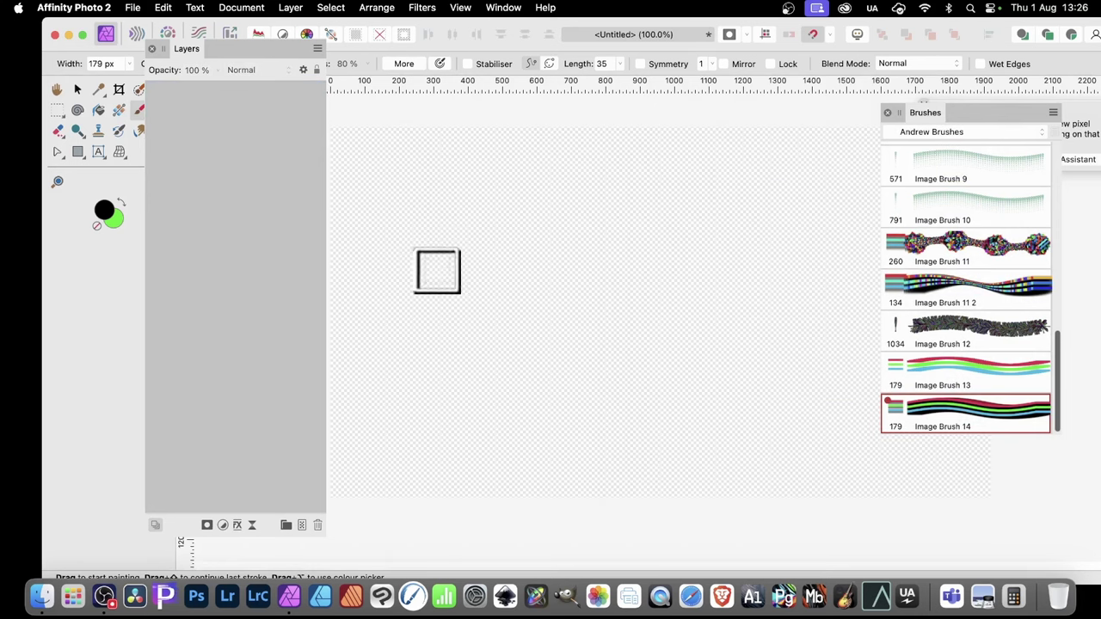
pyautogui.click(398, 262)
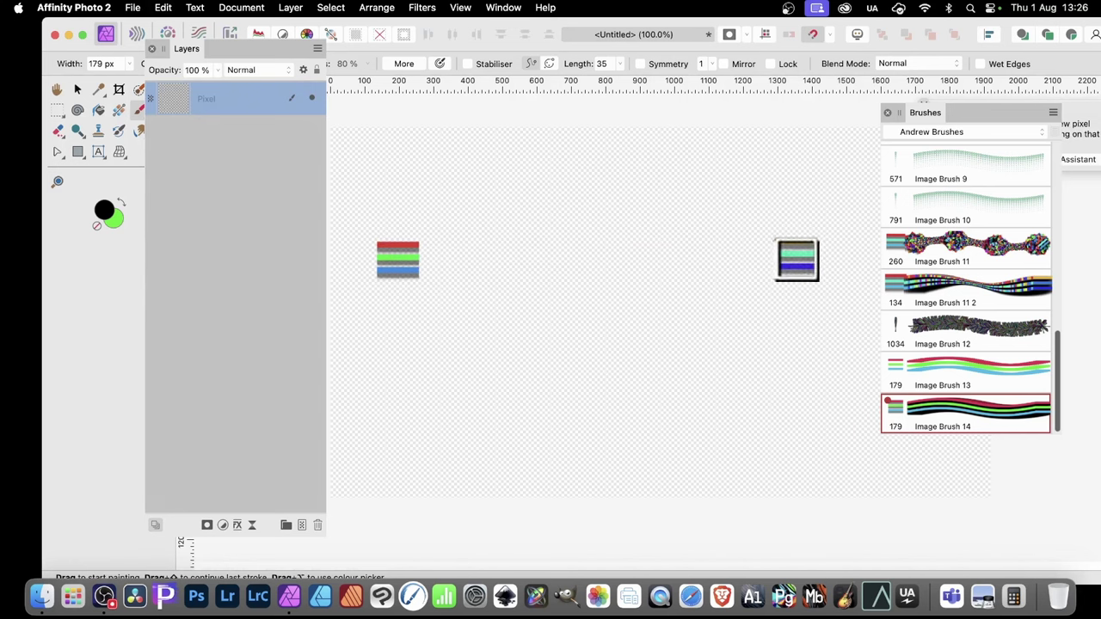
pyautogui.keyDown('shift'); pyautogui.click(797, 260); pyautogui.keyUp('shift')
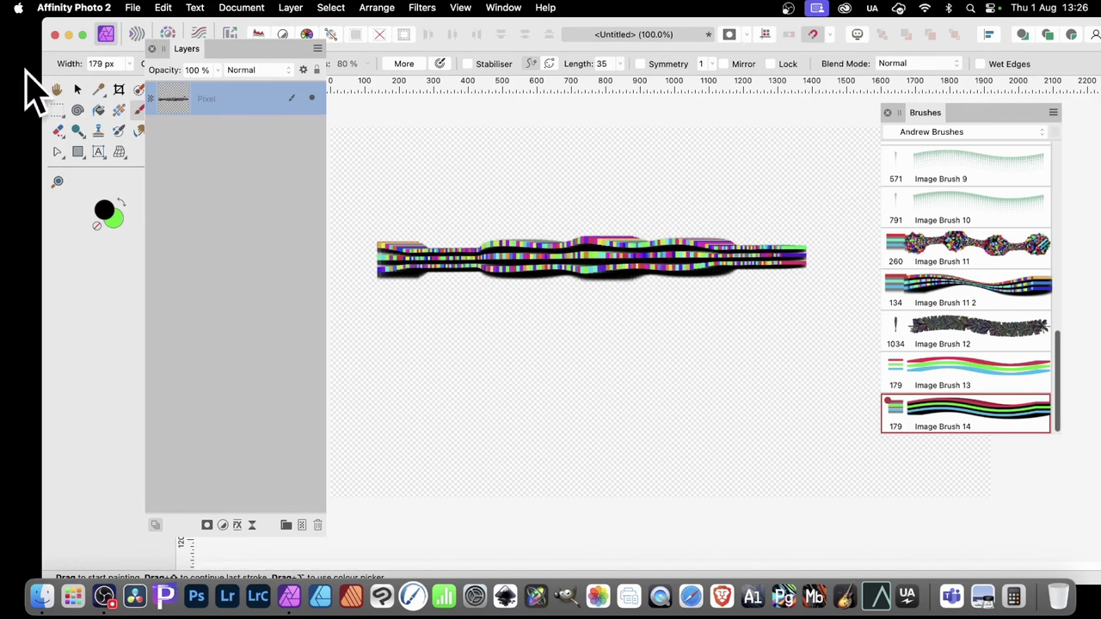
# Choose the Rectangular Marquee Tool from the marquee selection flyout.
pyautogui.click(58, 113)
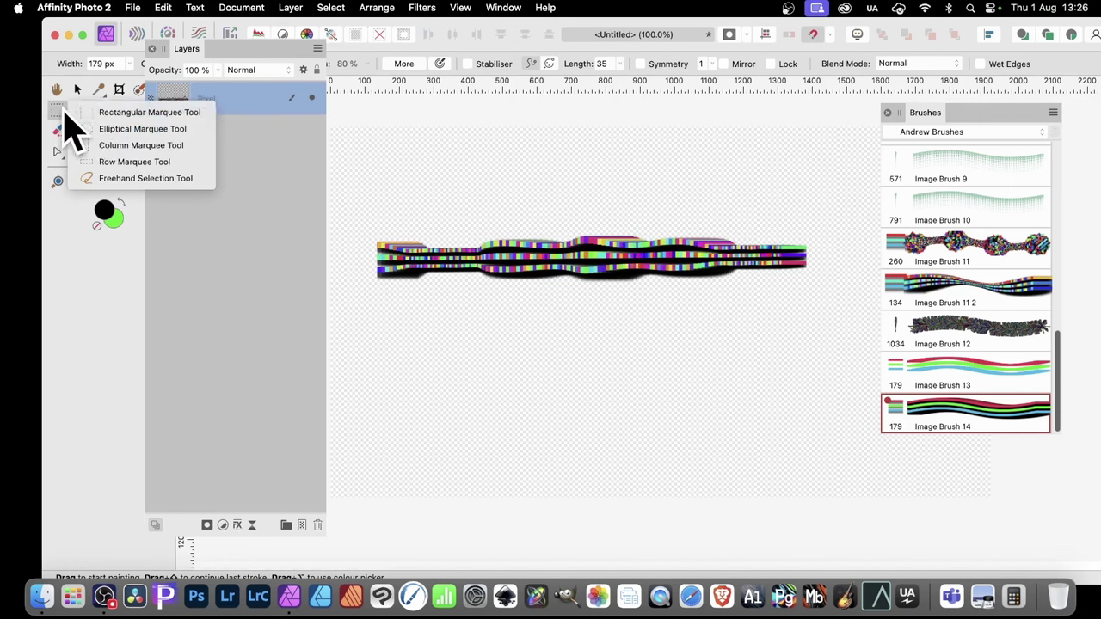
pyautogui.click(138, 113)
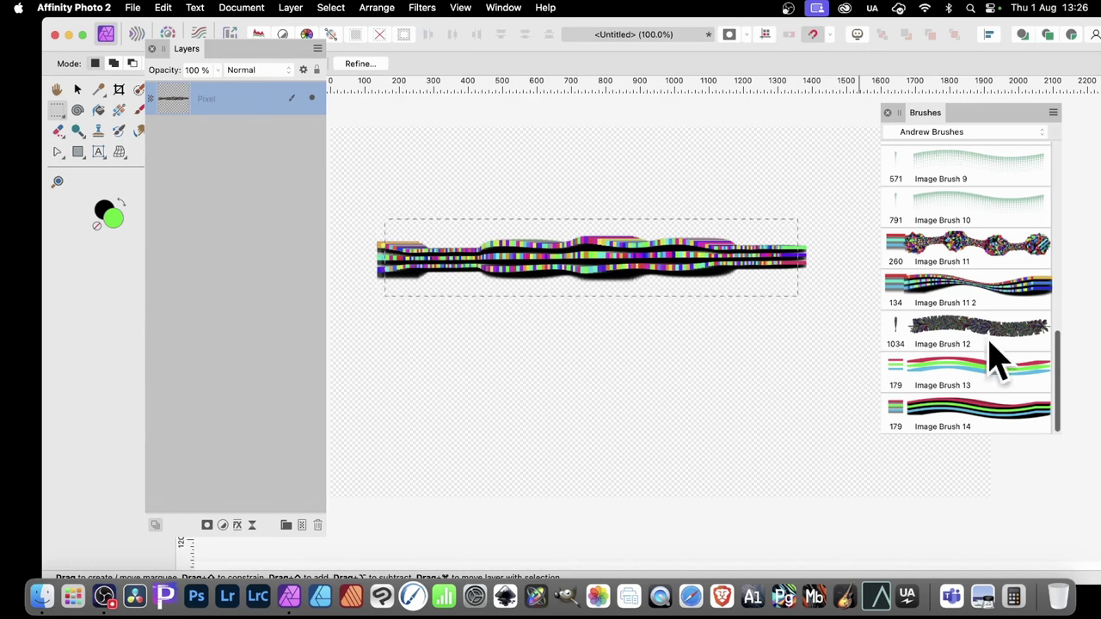
# Create Image Brush 15 from the selected stroke using New Brush From Selection.
pyautogui.moveTo(963, 120); pyautogui.dragTo(876, 127)
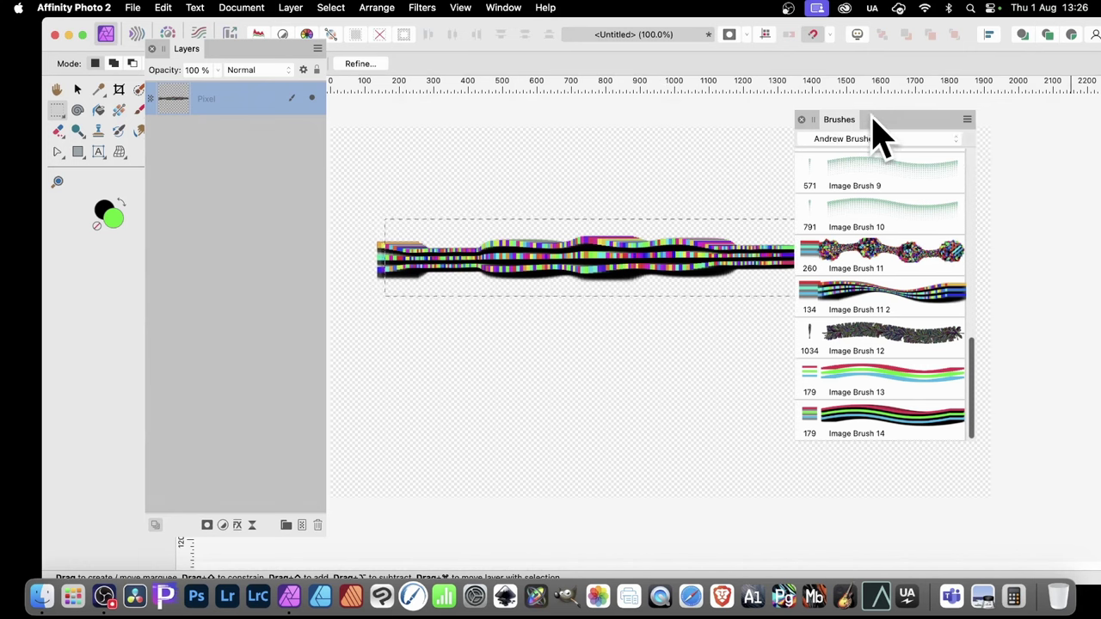
pyautogui.click(967, 119)
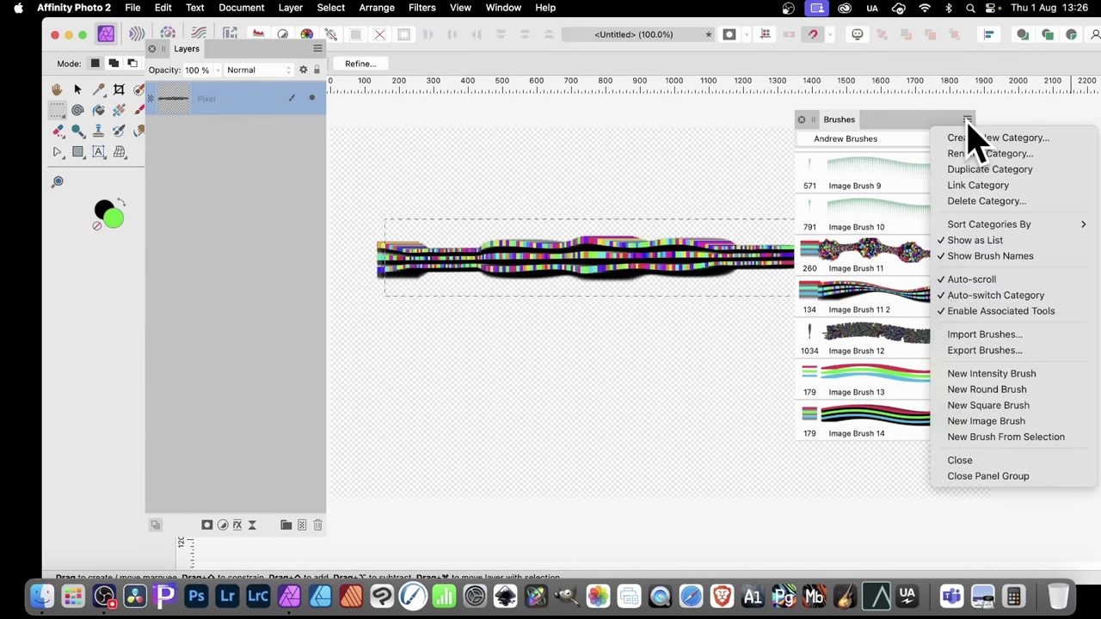
pyautogui.click(1001, 438)
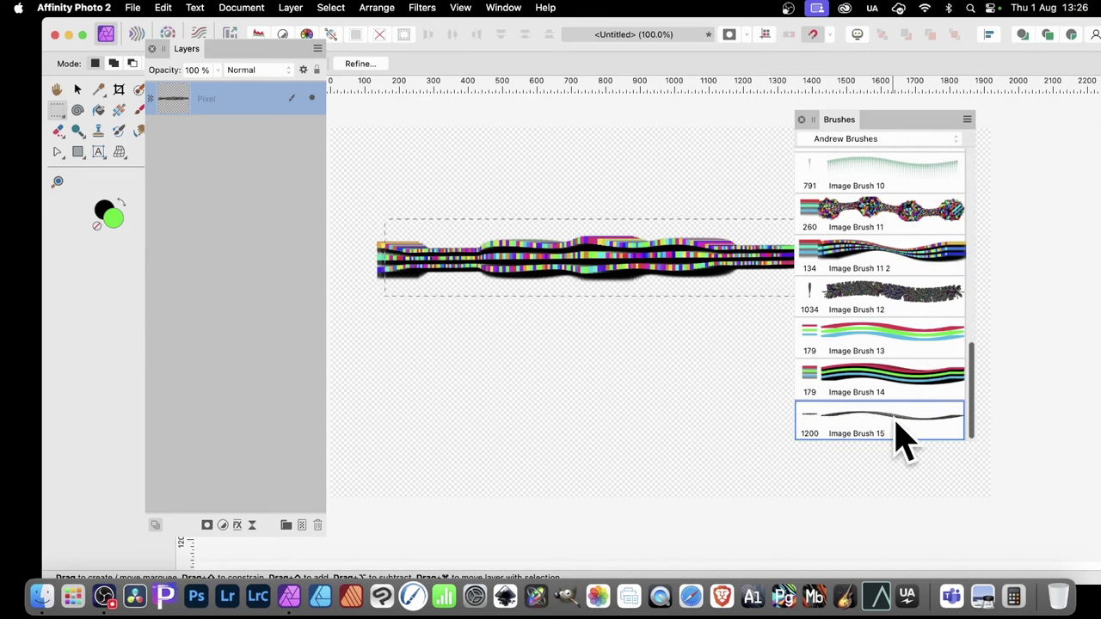
# Deselect and delete the Pixel layer holding the stroke.
pyautogui.click(334, 8)
pyautogui.click(339, 44)
pyautogui.click(78, 90)
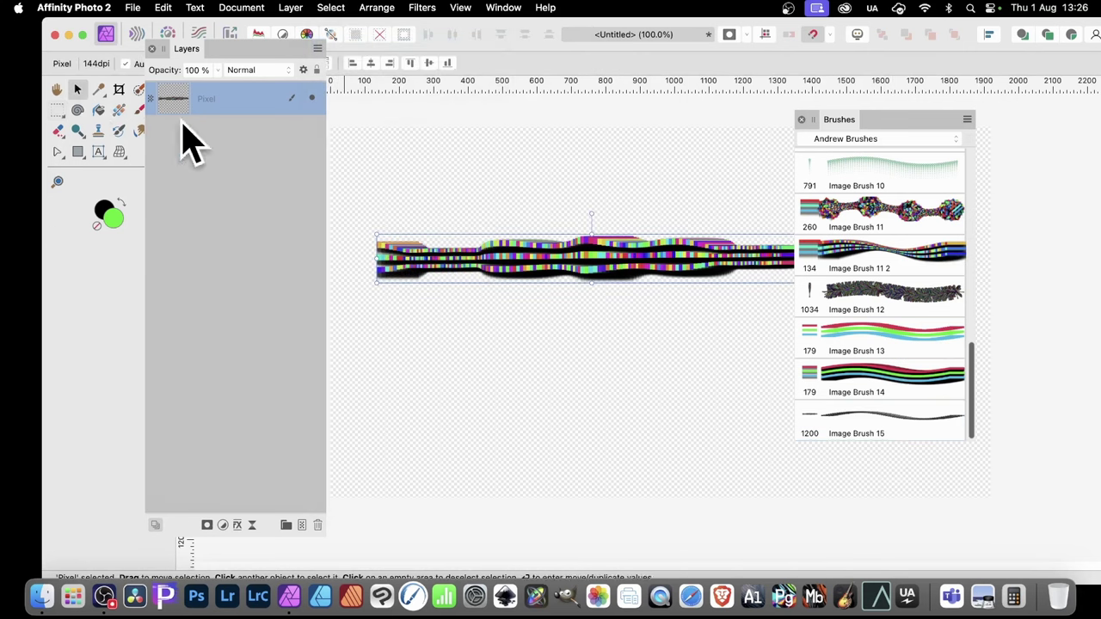
pyautogui.press('Delete')
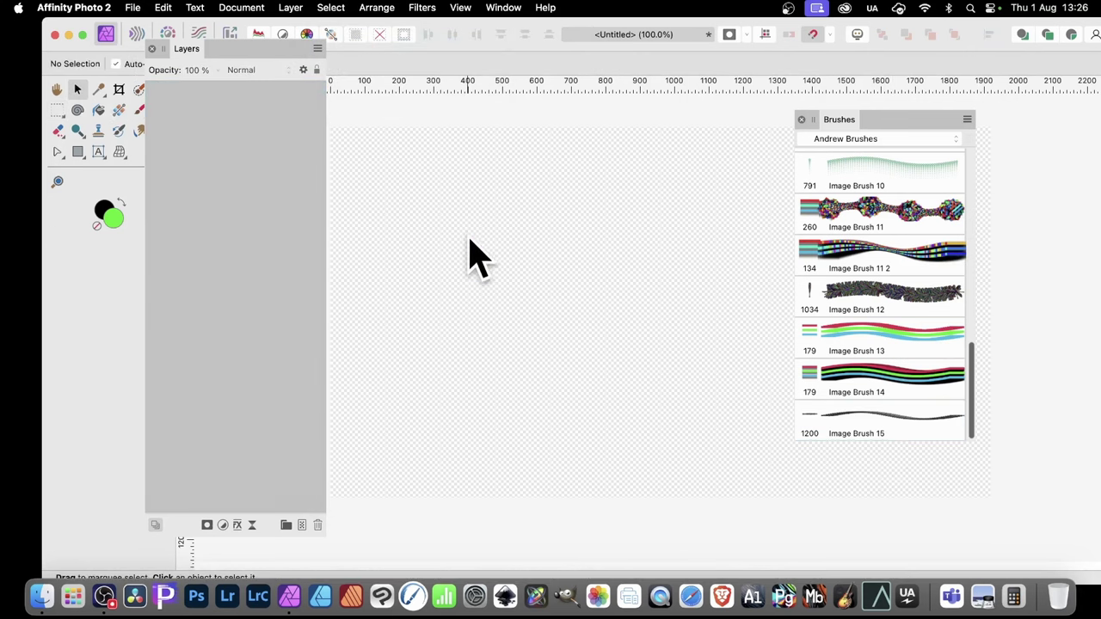
# Give Image Brush 15 25% rotation and 5% spacing in its General settings.
pyautogui.doubleClick(920, 427)
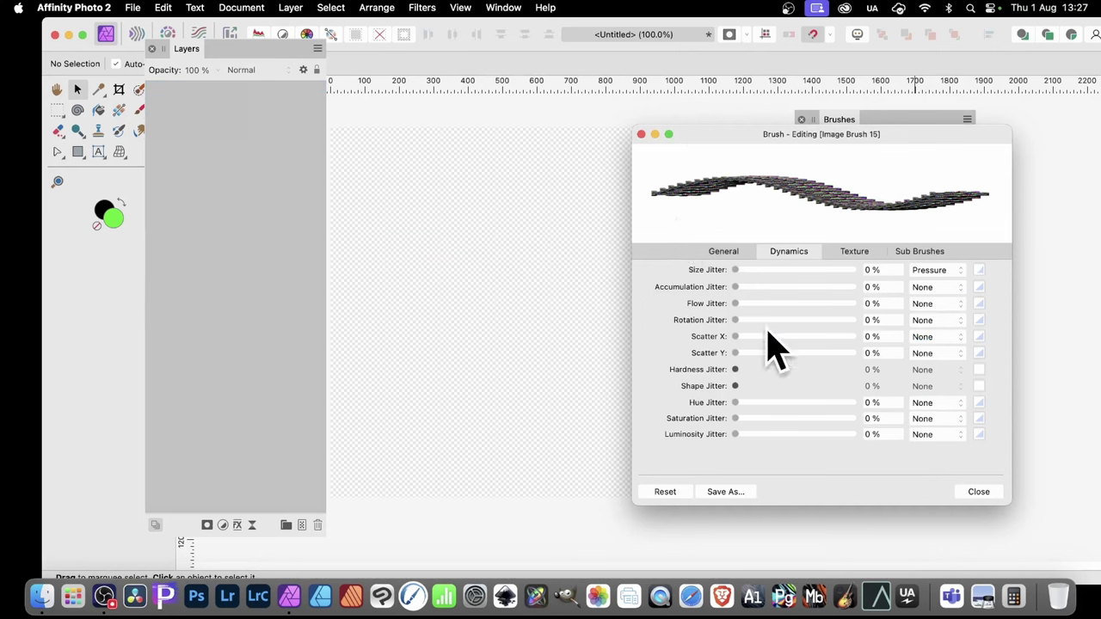
pyautogui.click(728, 255)
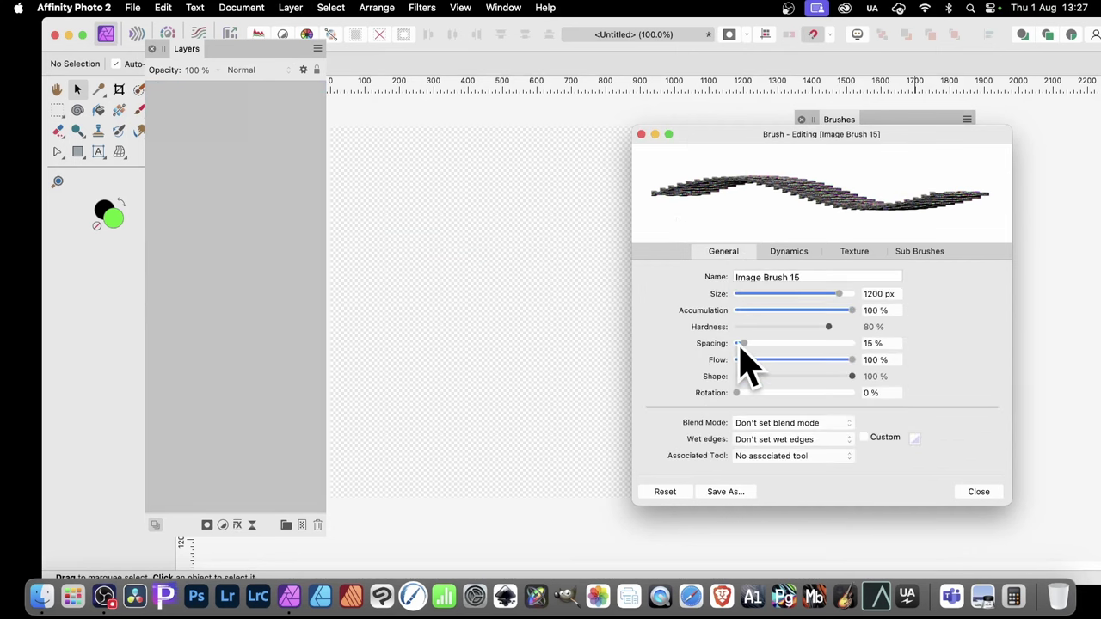
pyautogui.moveTo(754, 395); pyautogui.dragTo(794, 394)
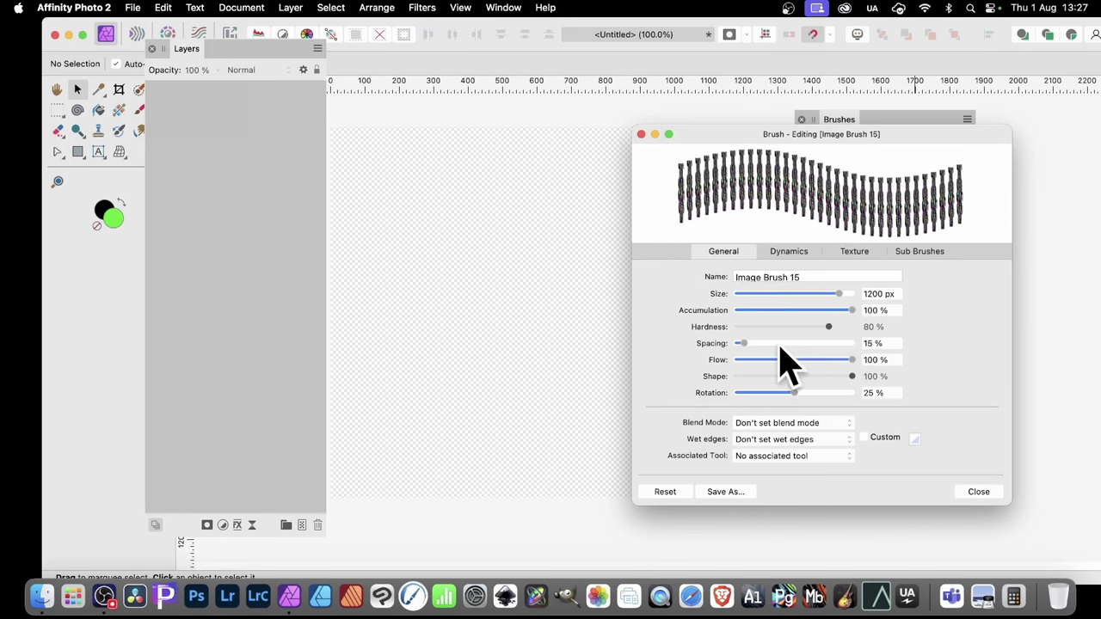
pyautogui.moveTo(743, 344); pyautogui.dragTo(739, 344)
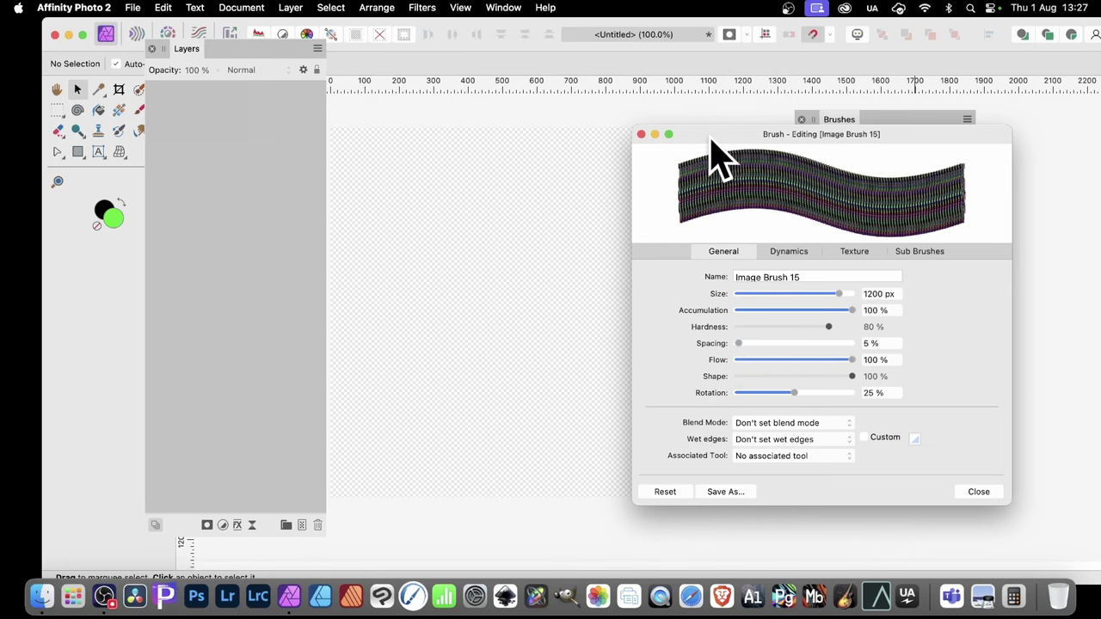
pyautogui.moveTo(713, 140); pyautogui.dragTo(779, 146)
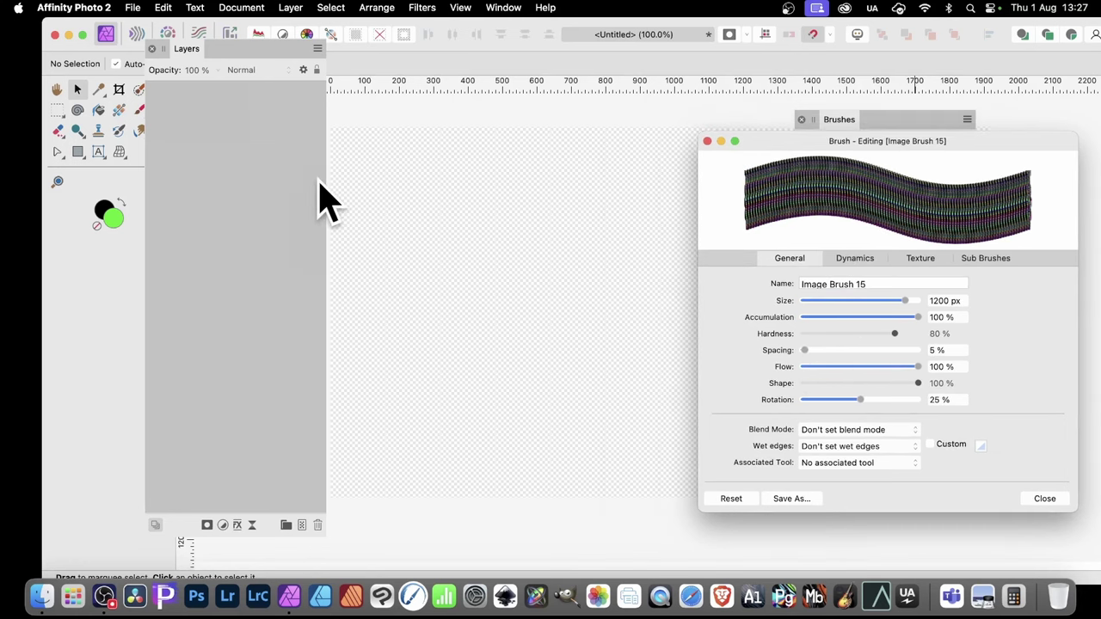
# Paint a wide Image Brush 15 stroke of vertical wavy stripes across the canvas.
pyautogui.press('b')
pyautogui.moveTo(363, 221)
pyautogui.mouseDown()
pyautogui.moveTo(443, 194)
pyautogui.moveTo(576, 248)
pyautogui.moveTo(726, 278)
pyautogui.moveTo(619, 280)
pyautogui.moveTo(448, 368)
pyautogui.moveTo(385, 368)
pyautogui.moveTo(660, 398)
pyautogui.moveTo(644, 424)
pyautogui.moveTo(492, 433)
pyautogui.moveTo(405, 415)
pyautogui.moveTo(406, 330)
pyautogui.moveTo(533, 265)
pyautogui.moveTo(678, 219)
pyautogui.moveTo(533, 242)
pyautogui.moveTo(340, 209)
pyautogui.mouseUp()
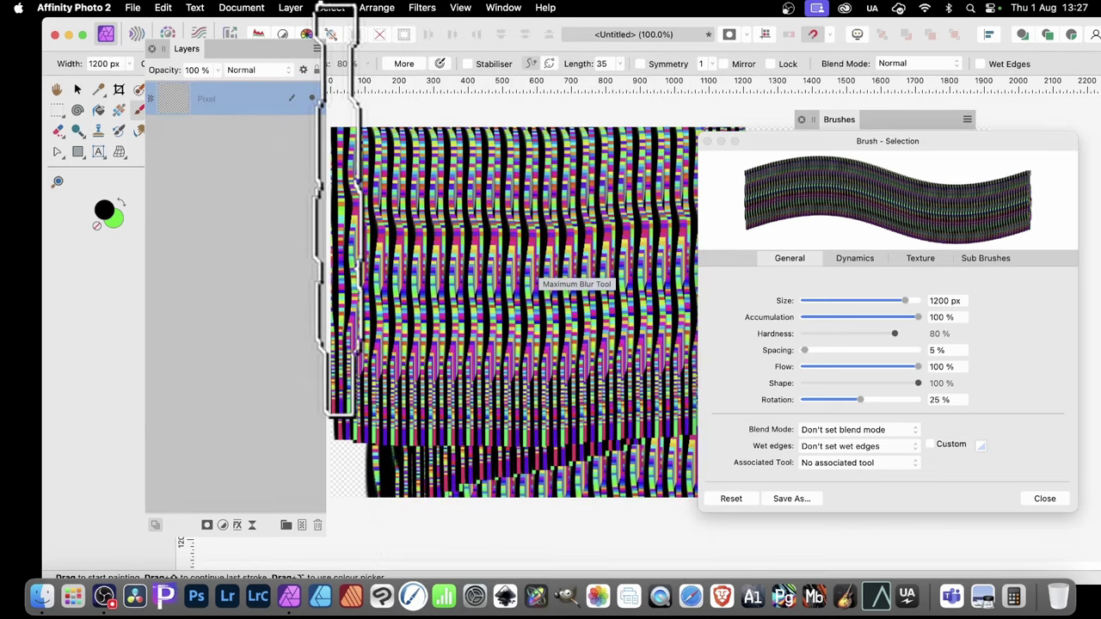
pyautogui.click(847, 271)
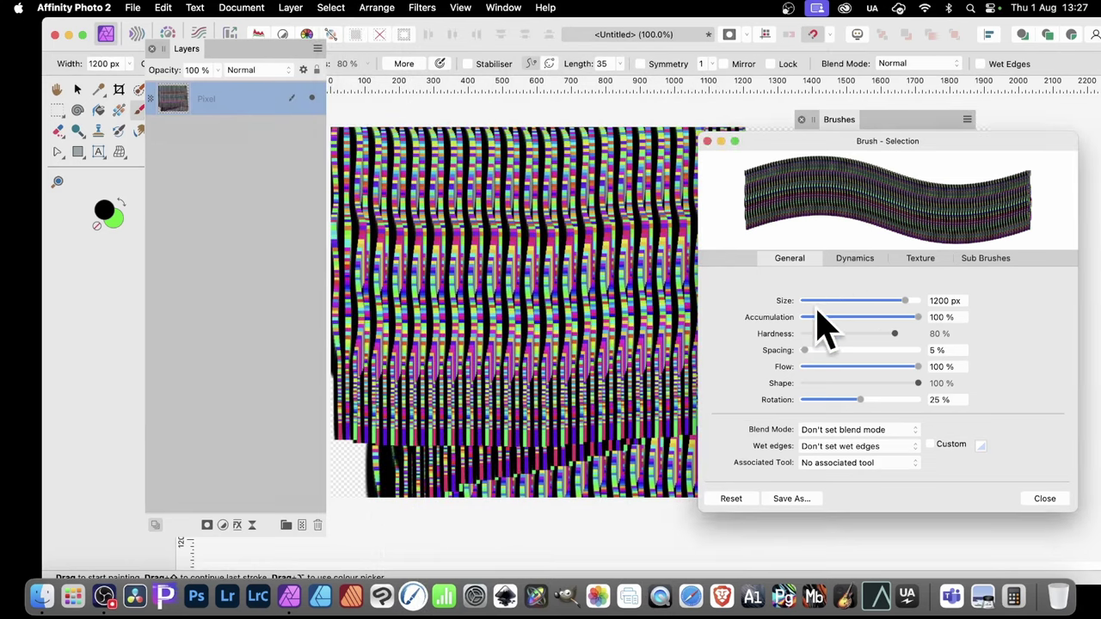
# Add 51% random Scatter Y to the brush and paint a scattered test stroke.
pyautogui.click(849, 263)
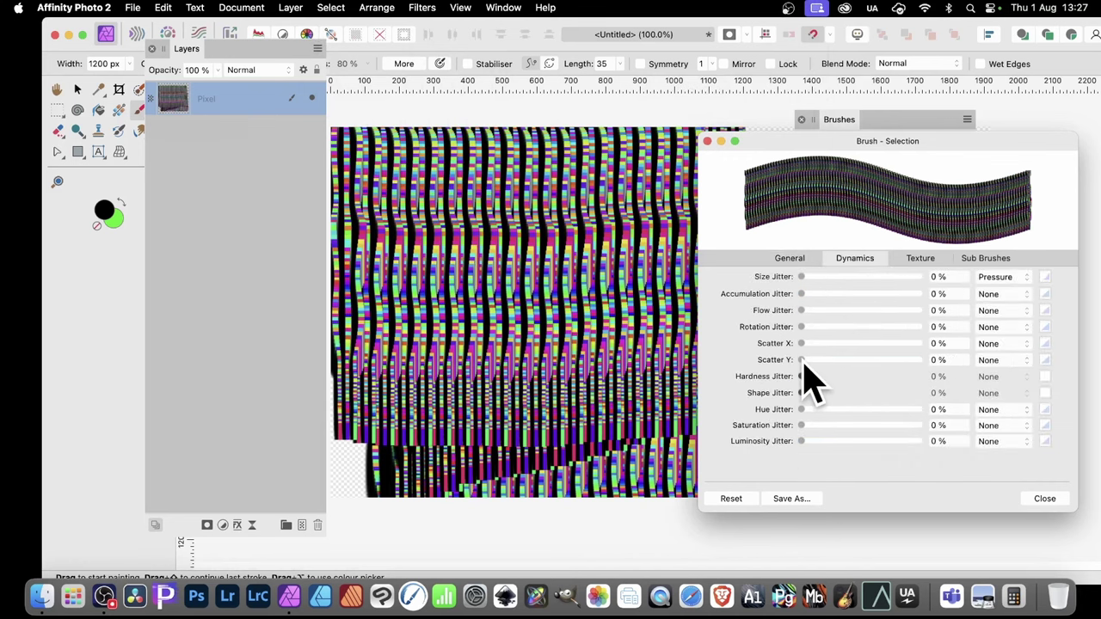
pyautogui.moveTo(803, 364); pyautogui.dragTo(813, 366)
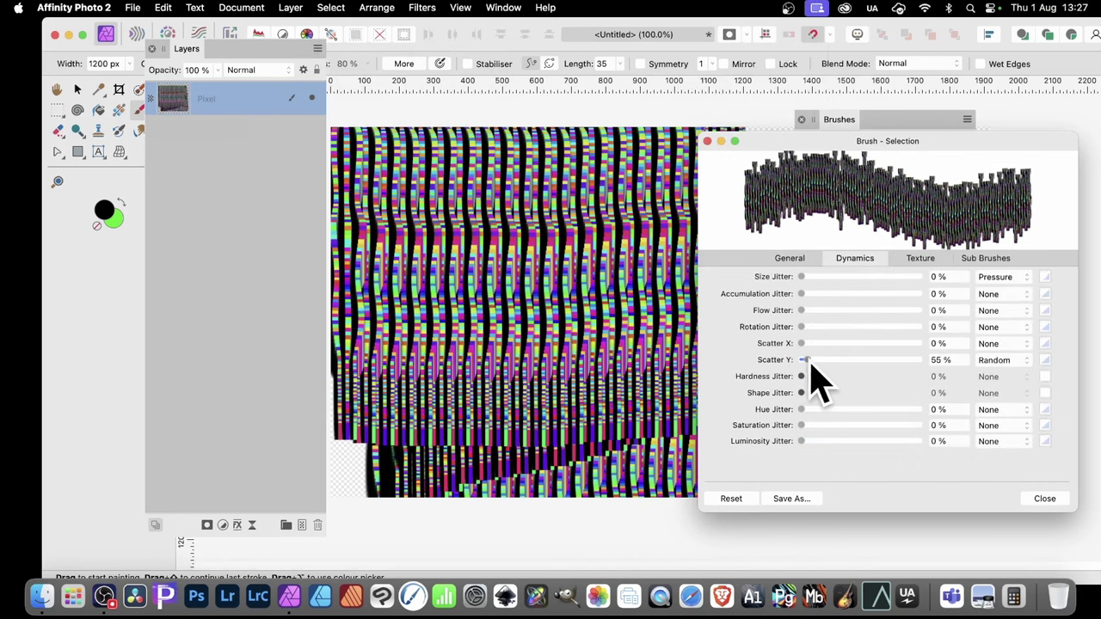
pyautogui.moveTo(811, 362); pyautogui.dragTo(806, 361)
pyautogui.moveTo(843, 147); pyautogui.dragTo(940, 160)
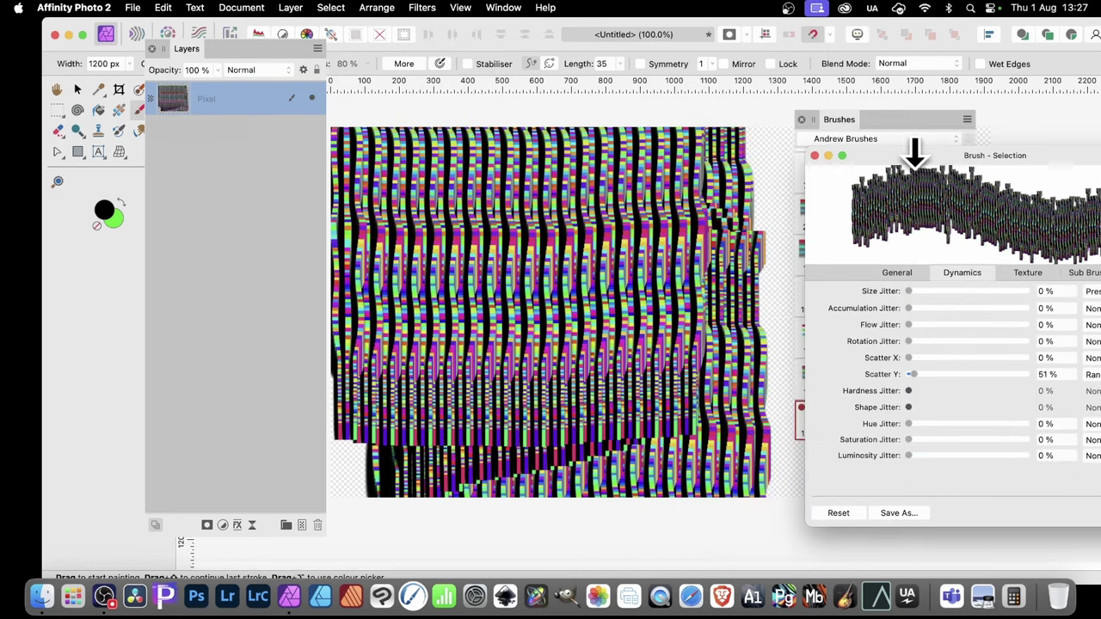
pyautogui.moveTo(408, 275)
pyautogui.mouseDown()
pyautogui.moveTo(826, 288)
pyautogui.moveTo(590, 312)
pyautogui.moveTo(430, 311)
pyautogui.mouseUp()
# Add 100% rotation jitter and paint criss-crossing diagonal striped strokes.
pyautogui.moveTo(922, 341); pyautogui.dragTo(1045, 361)
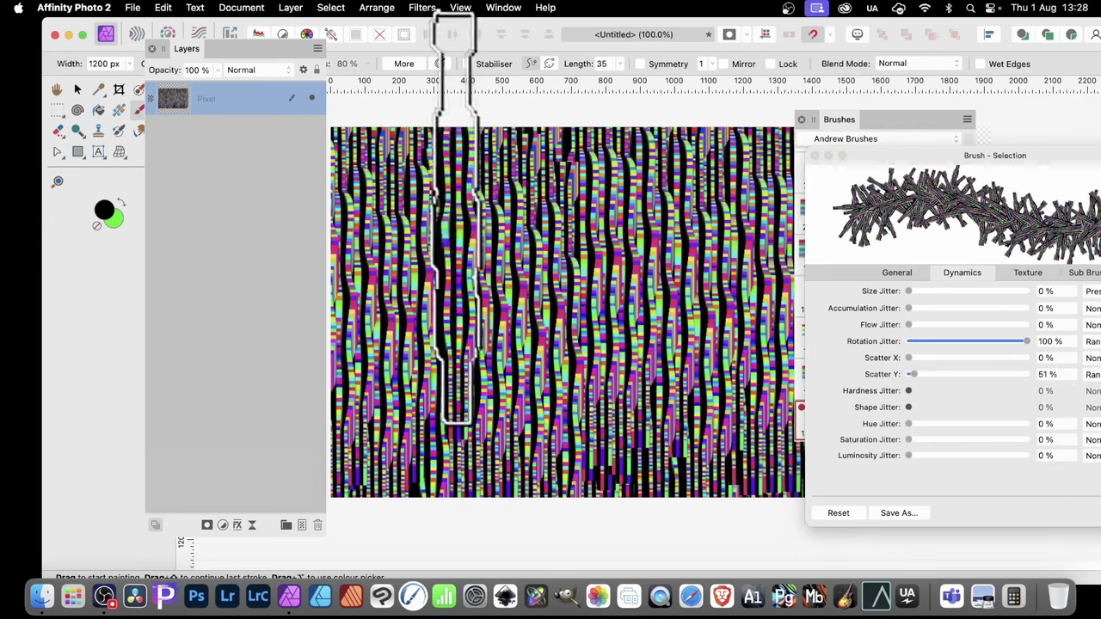
pyautogui.moveTo(459, 246)
pyautogui.mouseDown()
pyautogui.moveTo(622, 295)
pyautogui.moveTo(445, 393)
pyautogui.moveTo(657, 299)
pyautogui.moveTo(799, 86)
pyautogui.moveTo(578, 423)
pyautogui.moveTo(447, 172)
pyautogui.moveTo(503, 280)
pyautogui.moveTo(795, 391)
pyautogui.mouseUp()
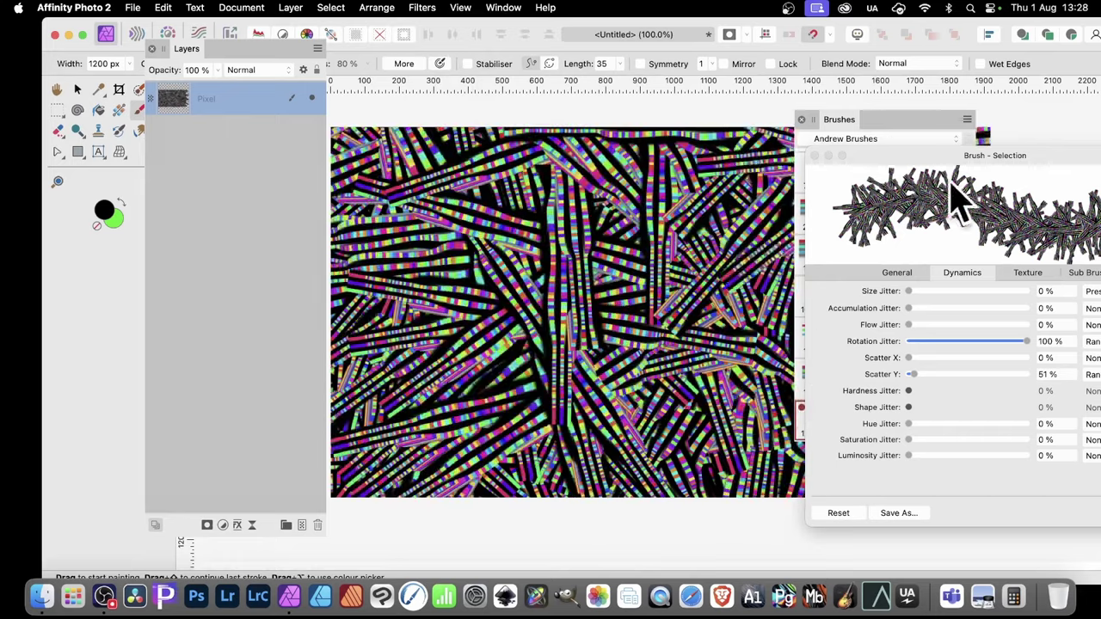
pyautogui.moveTo(774, 283)
pyautogui.mouseDown()
pyautogui.moveTo(516, 455)
pyautogui.moveTo(430, 137)
pyautogui.mouseUp()
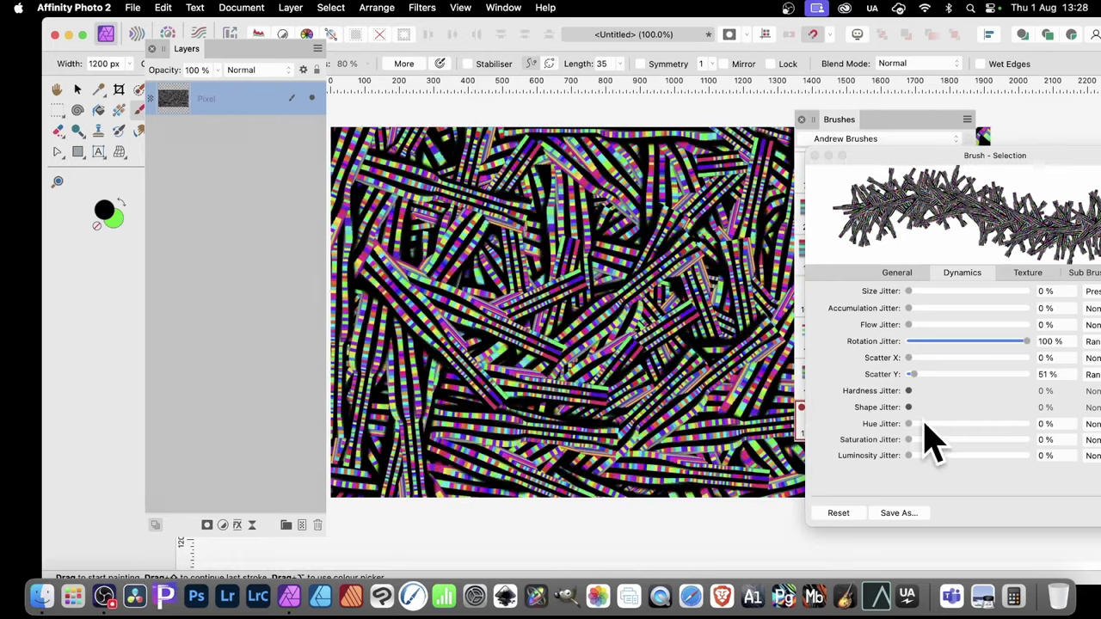
# Set hue jitter to 100% with a cyclic controller and an S-shaped response curve.
pyautogui.moveTo(921, 426)
pyautogui.mouseDown()
pyautogui.moveTo(1059, 433)
pyautogui.moveTo(888, 434)
pyautogui.moveTo(1092, 414)
pyautogui.mouseUp()
pyautogui.moveTo(1020, 155)
pyautogui.mouseDown()
pyautogui.moveTo(884, 154)
pyautogui.moveTo(856, 140)
pyautogui.mouseUp()
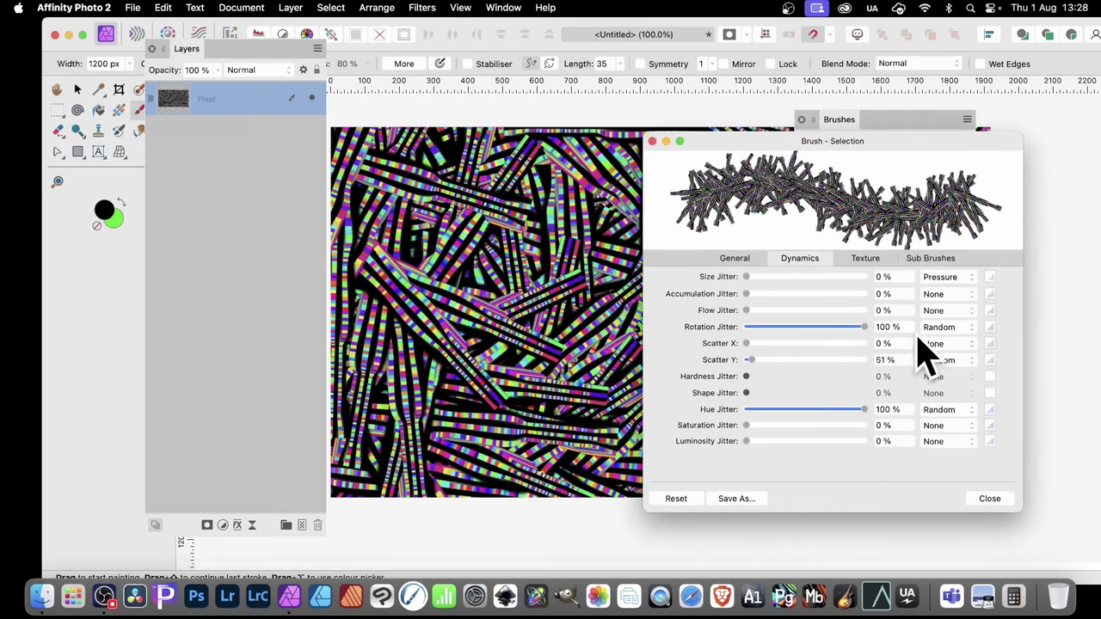
pyautogui.click(941, 412)
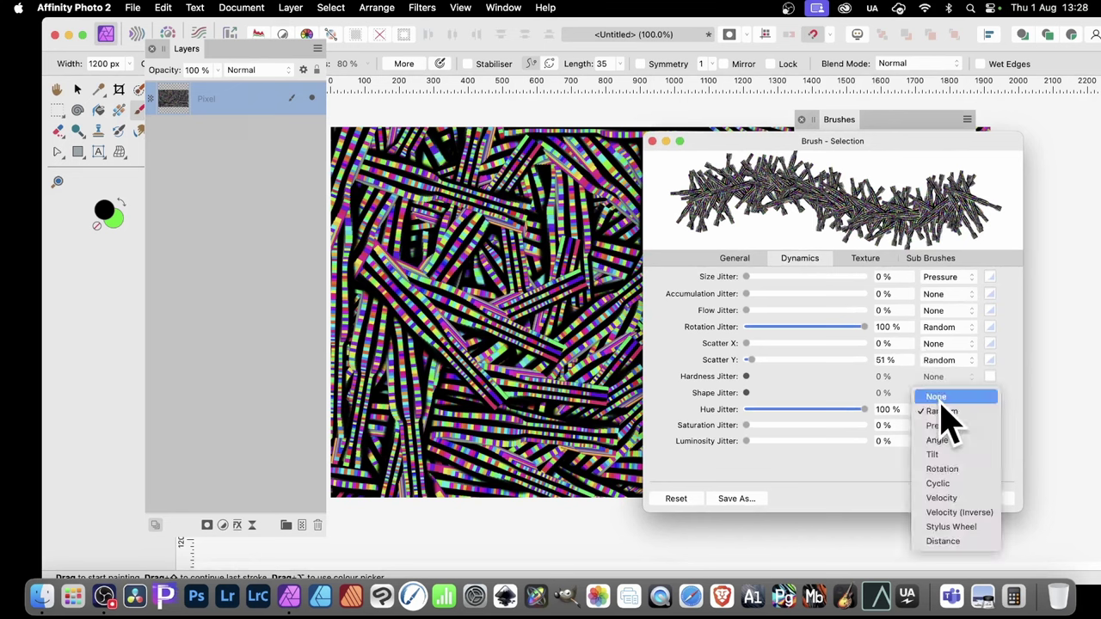
pyautogui.click(960, 483)
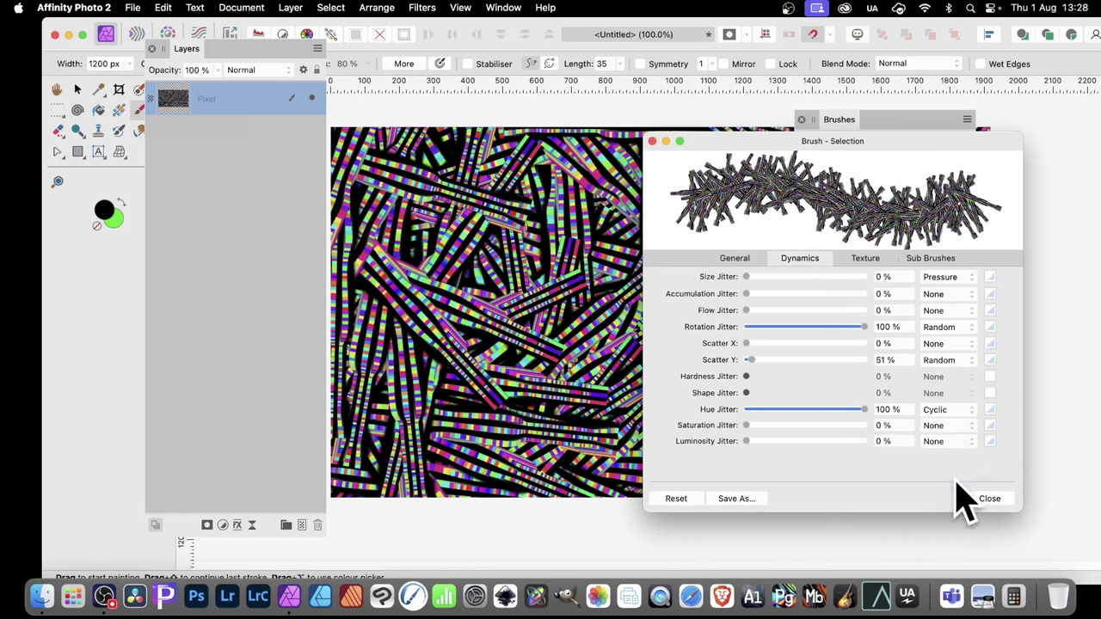
pyautogui.click(988, 410)
pyautogui.click(993, 374)
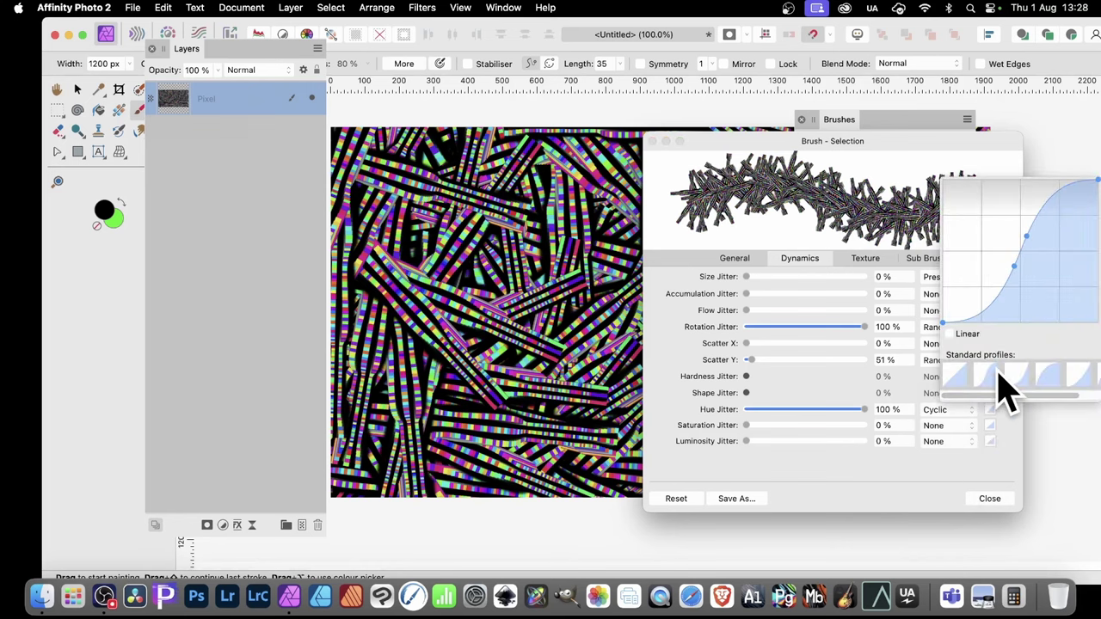
pyautogui.click(843, 494)
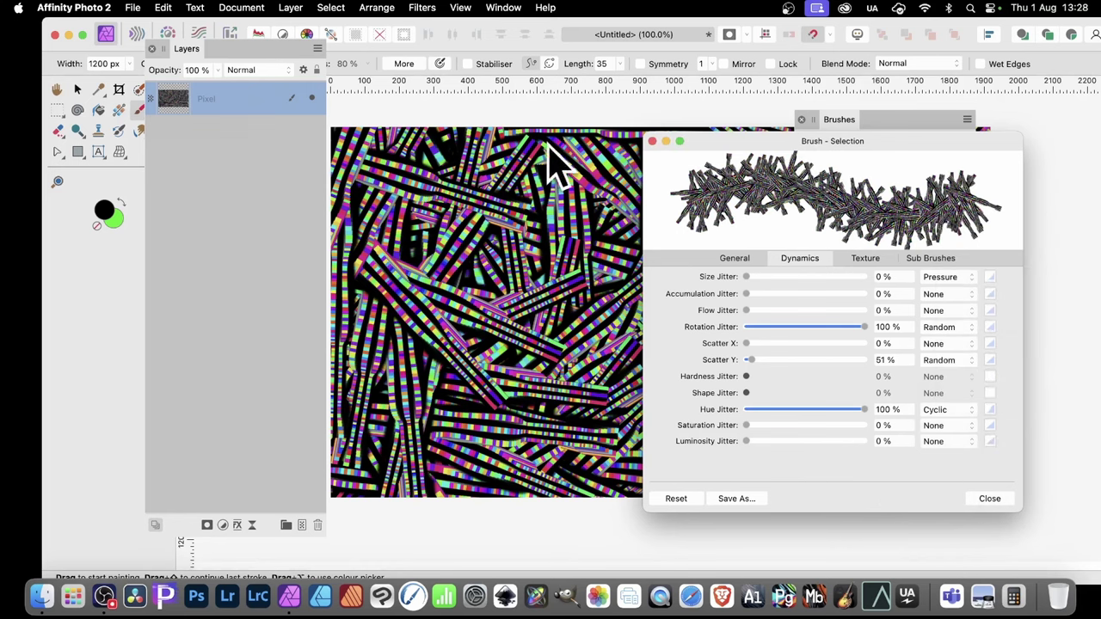
pyautogui.moveTo(778, 144)
pyautogui.mouseDown()
pyautogui.moveTo(823, 140)
pyautogui.moveTo(946, 169)
pyautogui.mouseUp()
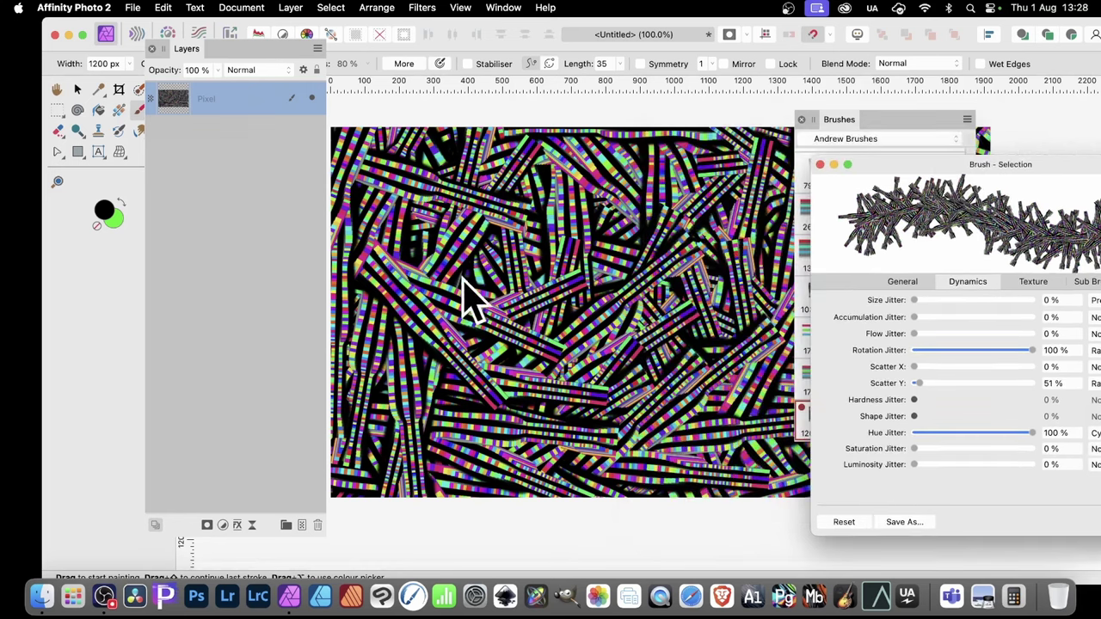
# Paint more scattered, rotated multicoloured striped strokes across the canvas.
pyautogui.moveTo(460, 297)
pyautogui.mouseDown()
pyautogui.moveTo(610, 246)
pyautogui.moveTo(516, 413)
pyautogui.moveTo(491, 368)
pyautogui.moveTo(650, 361)
pyautogui.moveTo(737, 160)
pyautogui.moveTo(614, 349)
pyautogui.moveTo(792, 305)
pyautogui.mouseUp()
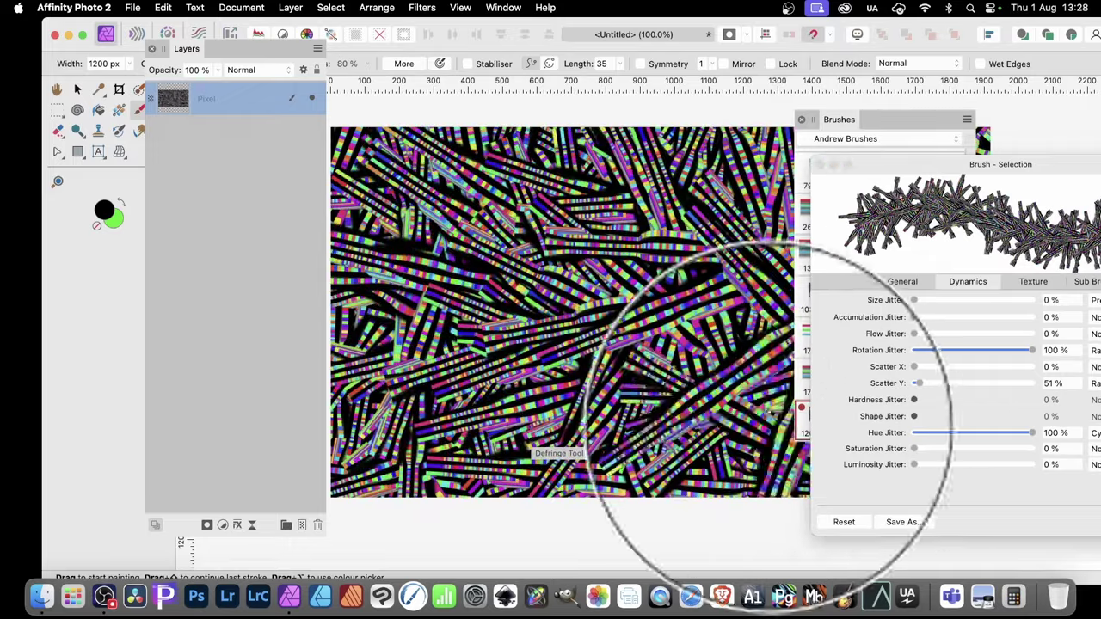
pyautogui.moveTo(768, 439)
pyautogui.mouseDown()
pyautogui.moveTo(645, 316)
pyautogui.moveTo(585, 378)
pyautogui.moveTo(501, 320)
pyautogui.moveTo(467, 185)
pyautogui.moveTo(371, 351)
pyautogui.moveTo(394, 136)
pyautogui.moveTo(340, 82)
pyautogui.mouseUp()
pyautogui.moveTo(449, 184)
pyautogui.mouseDown()
pyautogui.moveTo(491, 206)
pyautogui.moveTo(479, 184)
pyautogui.moveTo(486, 198)
pyautogui.mouseUp()
# Set Image Brush 15's size to about 485 px and paint dense strokes across the canvas centre.
pyautogui.click(901, 283)
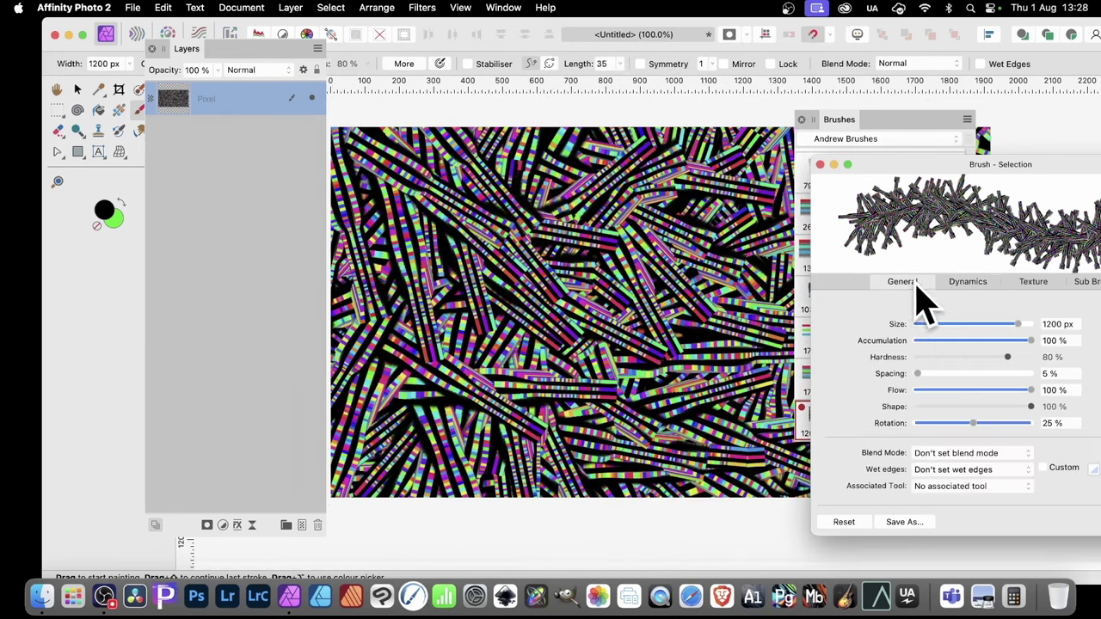
pyautogui.click(1012, 327)
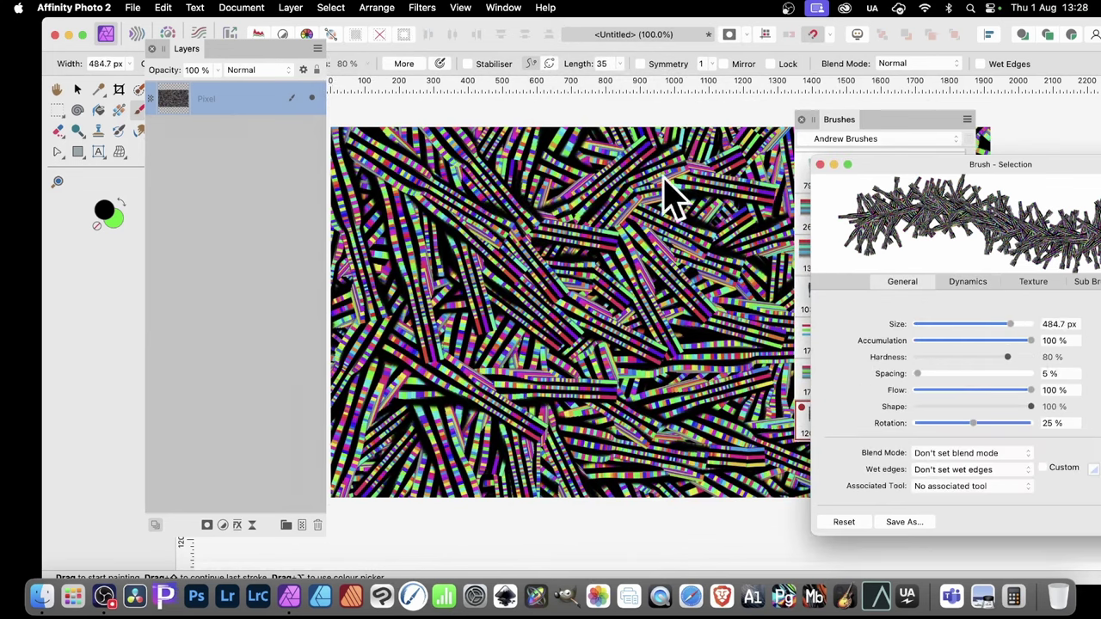
pyautogui.moveTo(651, 283)
pyautogui.mouseDown()
pyautogui.moveTo(472, 319)
pyautogui.moveTo(778, 194)
pyautogui.mouseUp()
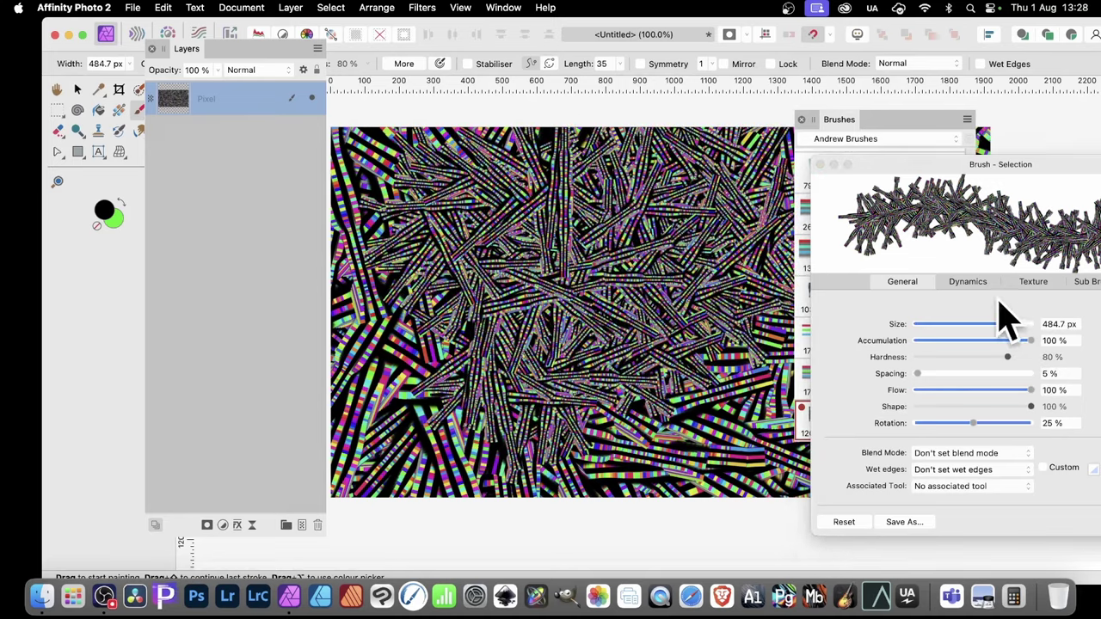
# Tighten spacing to 1%, paint hair-like strokes, then raise size to 919 px and repaint the canvas.
pyautogui.moveTo(917, 373); pyautogui.dragTo(902, 373)
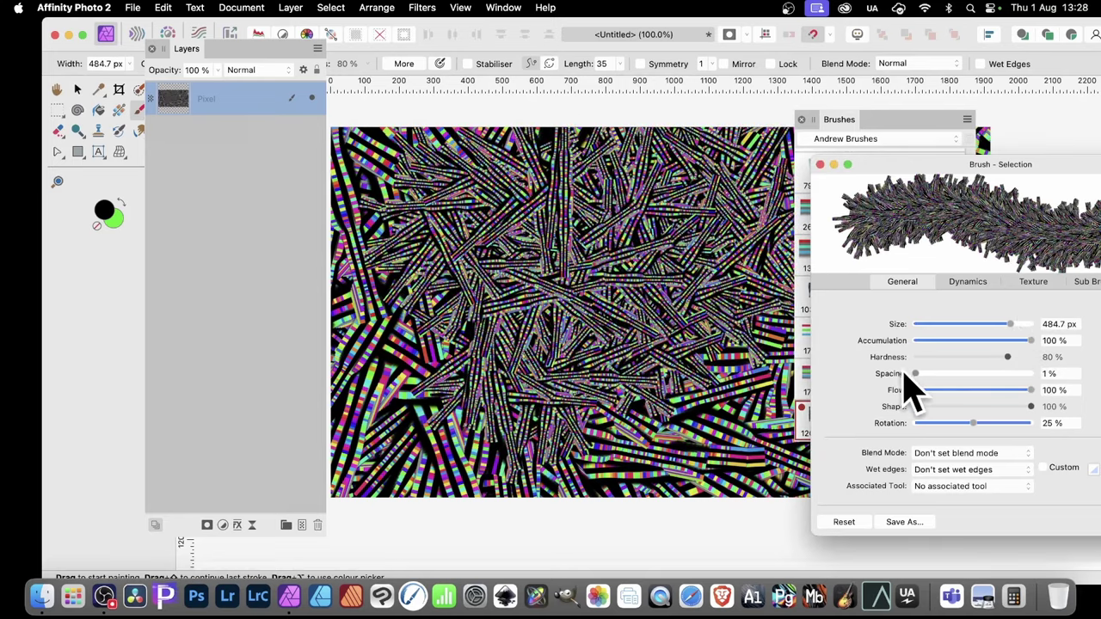
pyautogui.moveTo(430, 331)
pyautogui.mouseDown()
pyautogui.moveTo(437, 267)
pyautogui.moveTo(563, 212)
pyautogui.moveTo(744, 417)
pyautogui.moveTo(604, 258)
pyautogui.moveTo(563, 331)
pyautogui.moveTo(439, 357)
pyautogui.moveTo(703, 327)
pyautogui.mouseUp()
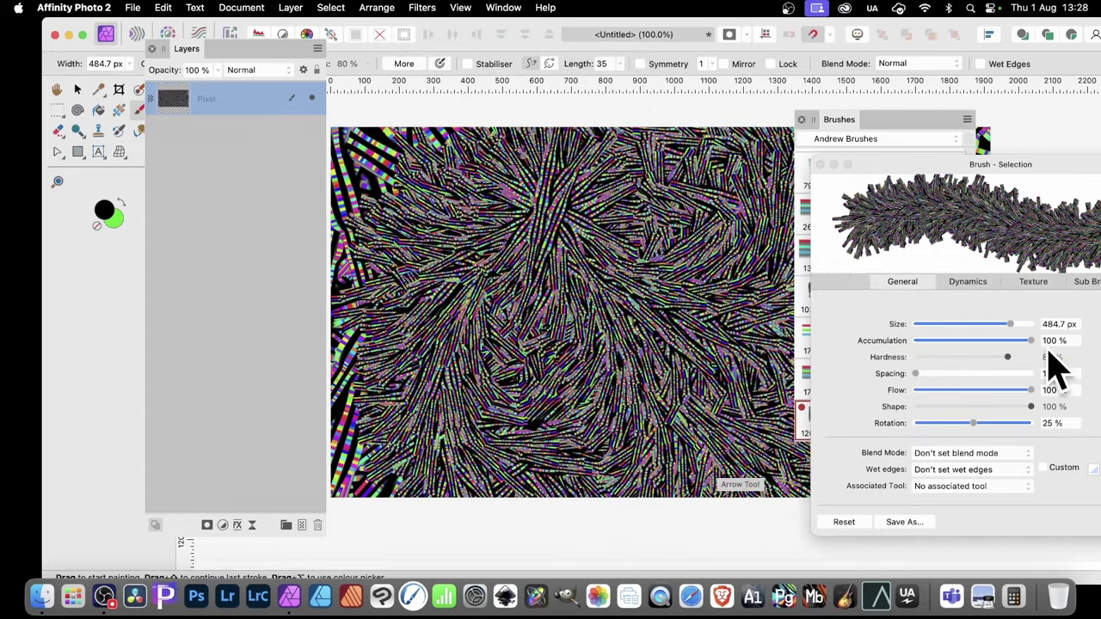
pyautogui.click(1011, 325)
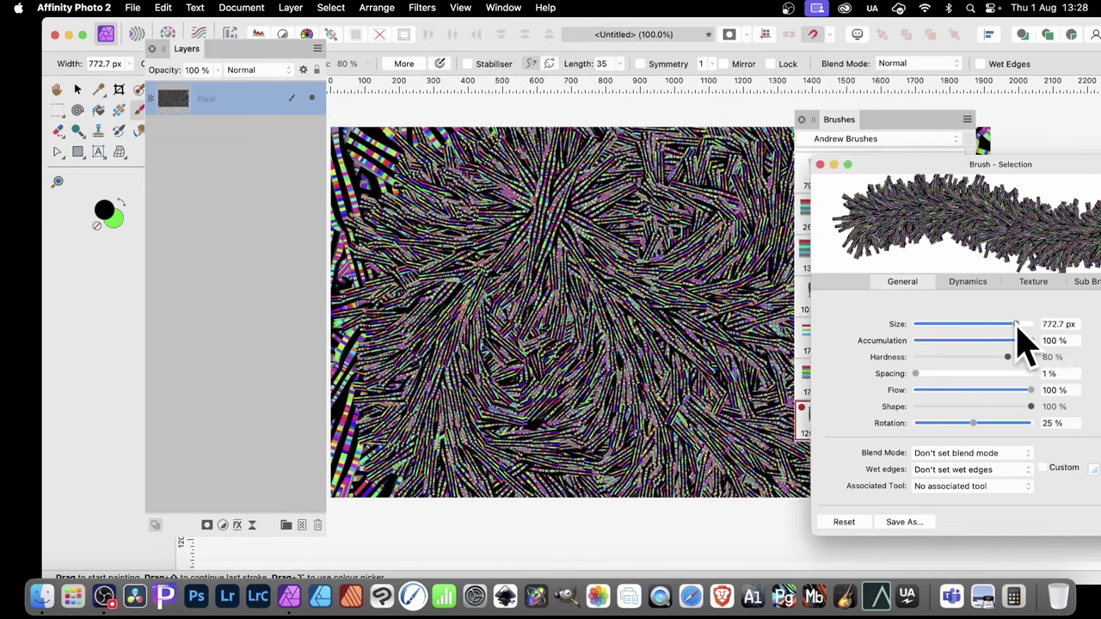
pyautogui.moveTo(612, 273)
pyautogui.mouseDown()
pyautogui.moveTo(565, 369)
pyautogui.moveTo(455, 192)
pyautogui.moveTo(482, 216)
pyautogui.moveTo(704, 318)
pyautogui.moveTo(560, 69)
pyautogui.mouseUp()
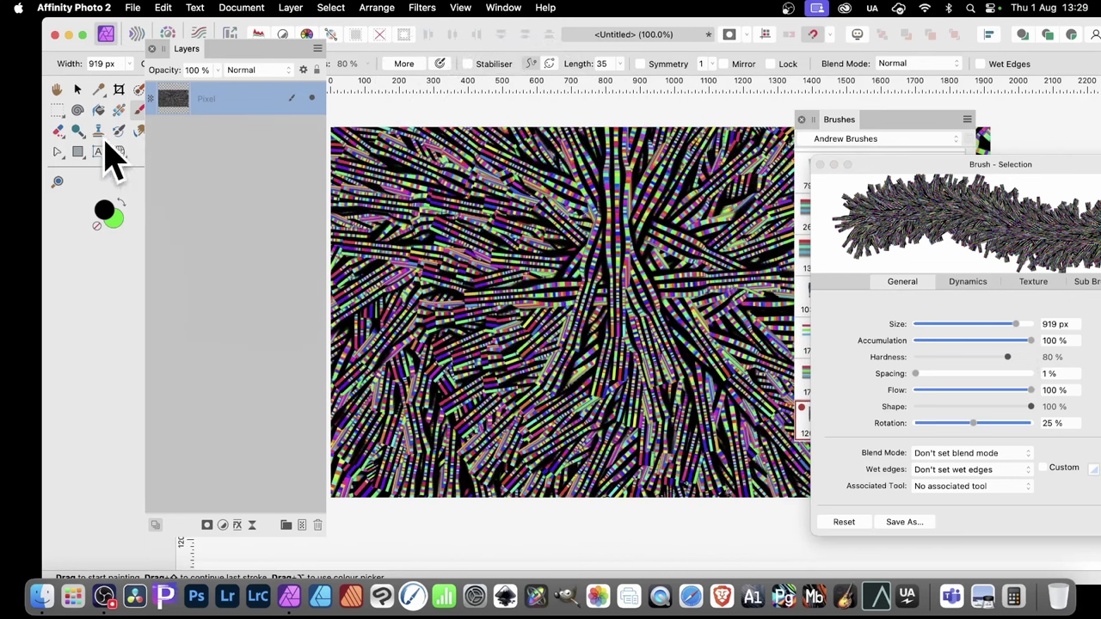
# Delete the old painted layer, draw a circular selection near the centre and paint striped strokes inside it.
pyautogui.click(83, 91)
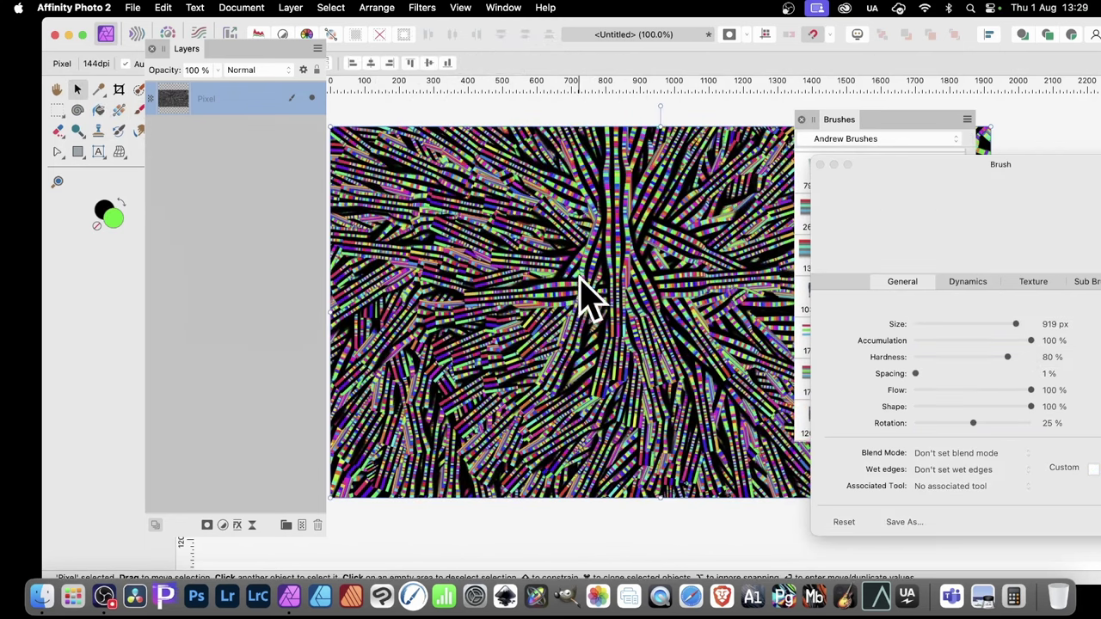
pyautogui.press('Delete')
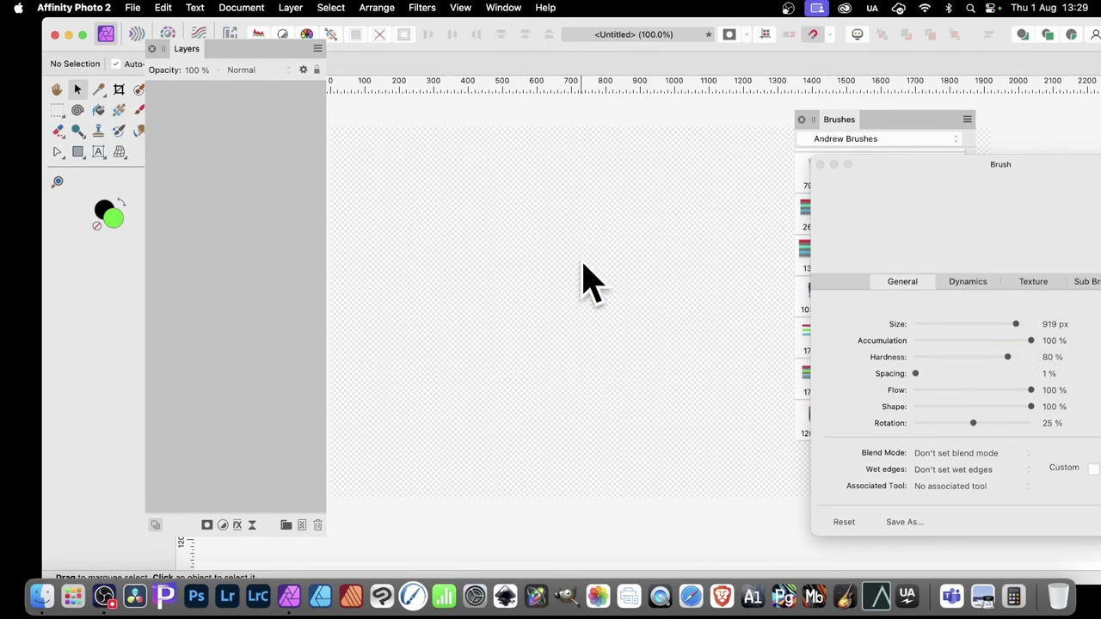
pyautogui.click(58, 112)
pyautogui.click(138, 129)
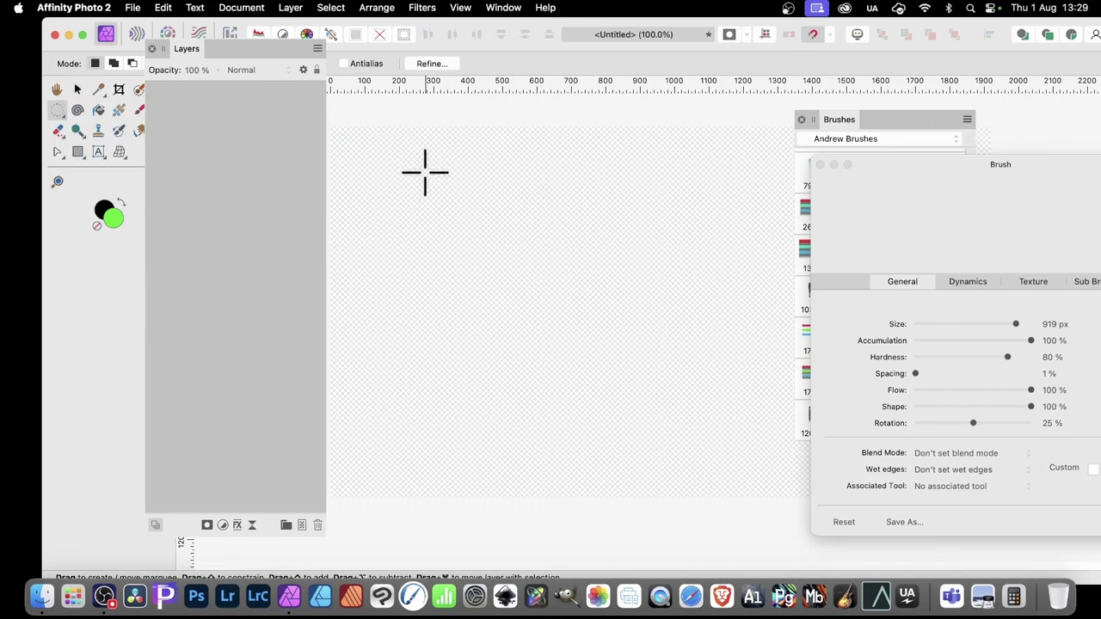
pyautogui.moveTo(613, 362); pyautogui.dragTo(624, 335)
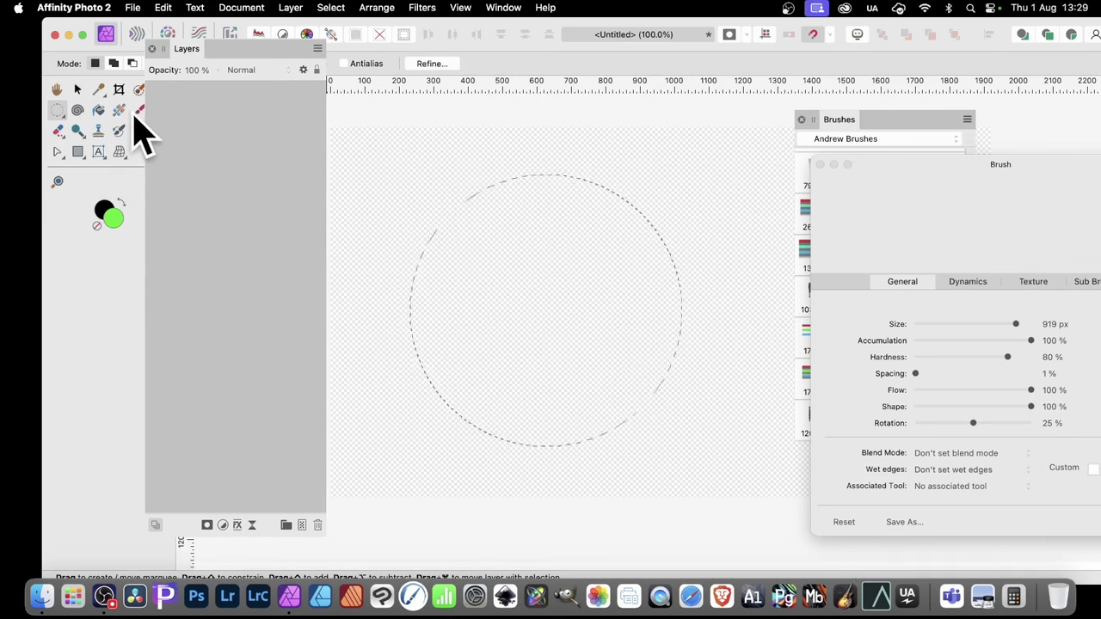
pyautogui.click(138, 110)
pyautogui.moveTo(487, 275)
pyautogui.mouseDown()
pyautogui.moveTo(508, 324)
pyautogui.moveTo(461, 310)
pyautogui.moveTo(571, 332)
pyautogui.moveTo(551, 369)
pyautogui.moveTo(495, 266)
pyautogui.moveTo(567, 258)
pyautogui.mouseUp()
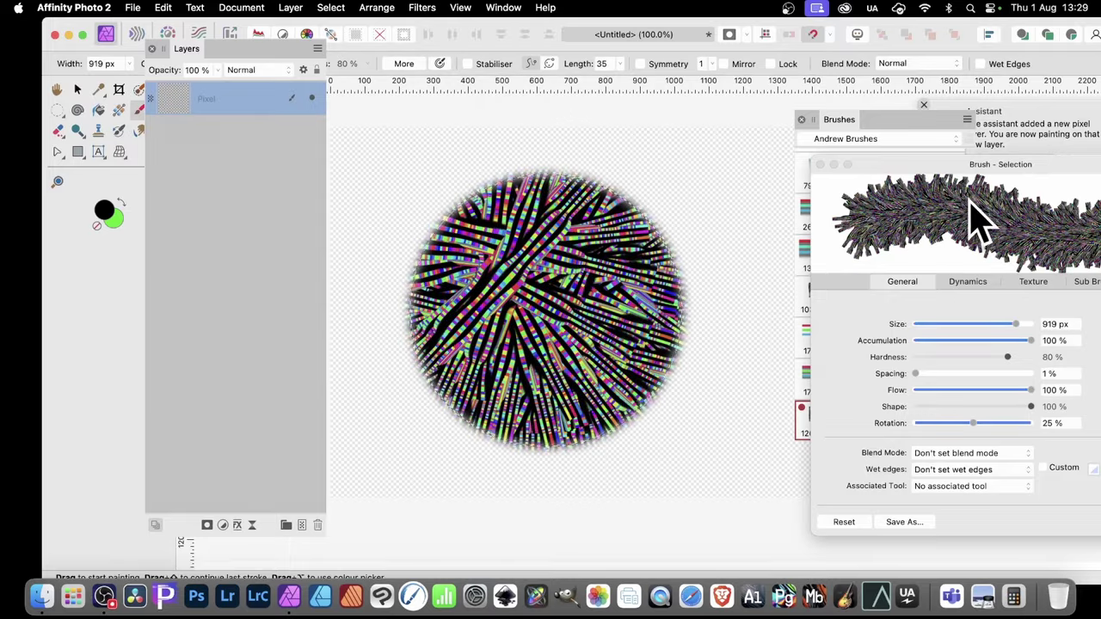
# Close the brush settings window, reopen Image Brush 15's settings, then close them again.
pyautogui.click(934, 184)
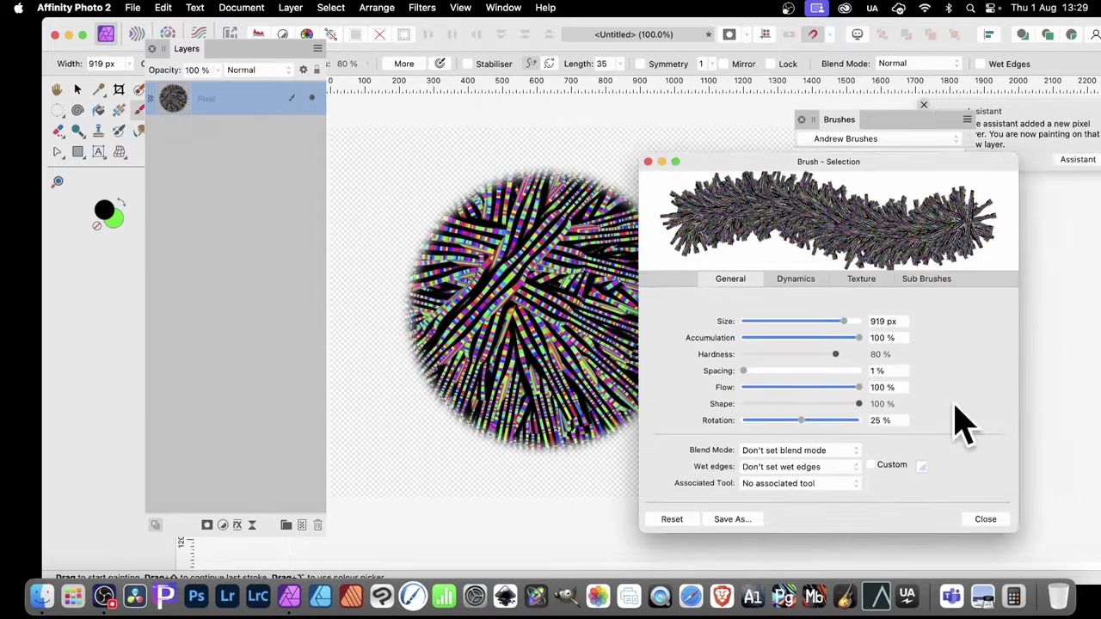
pyautogui.click(983, 519)
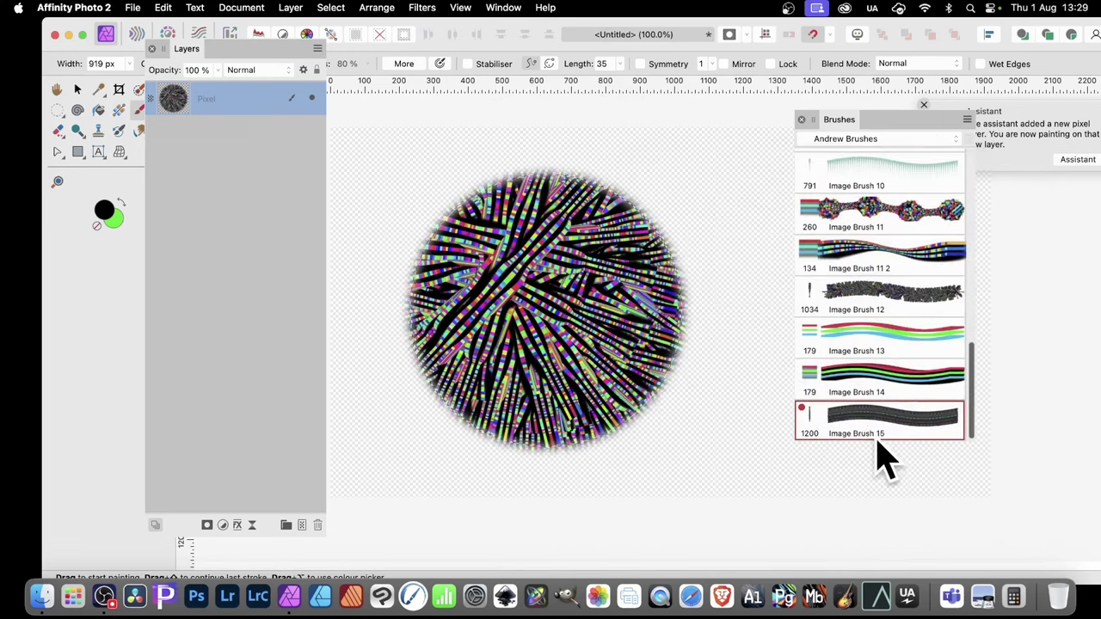
pyautogui.doubleClick(865, 422)
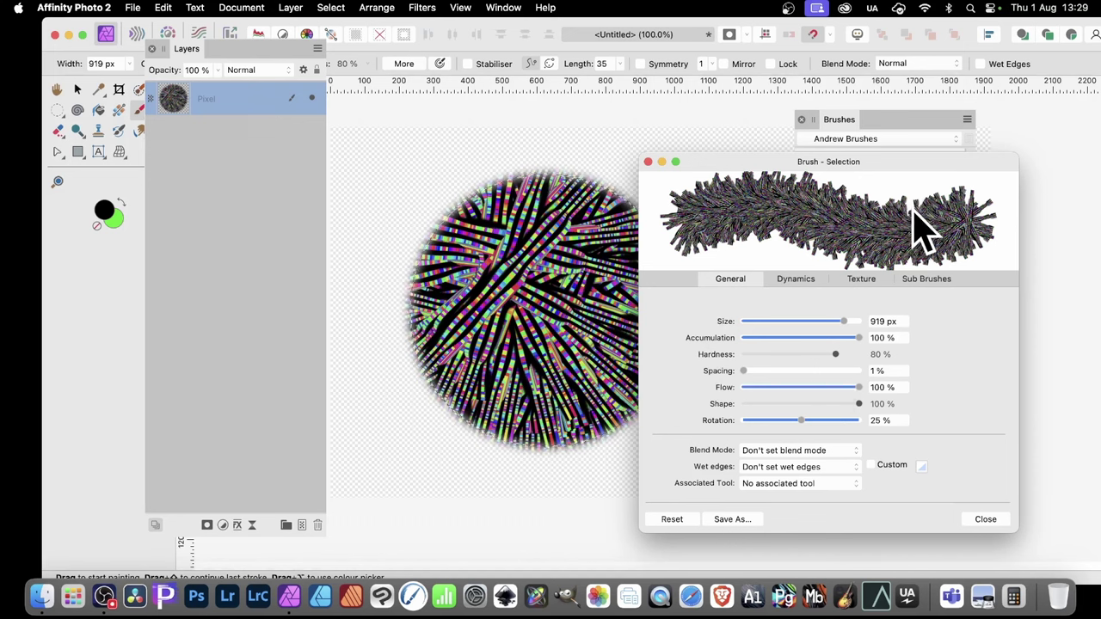
pyautogui.click(979, 516)
# Clear the circular selection and nudge the striped circle slightly down and to the right.
pyautogui.click(334, 8)
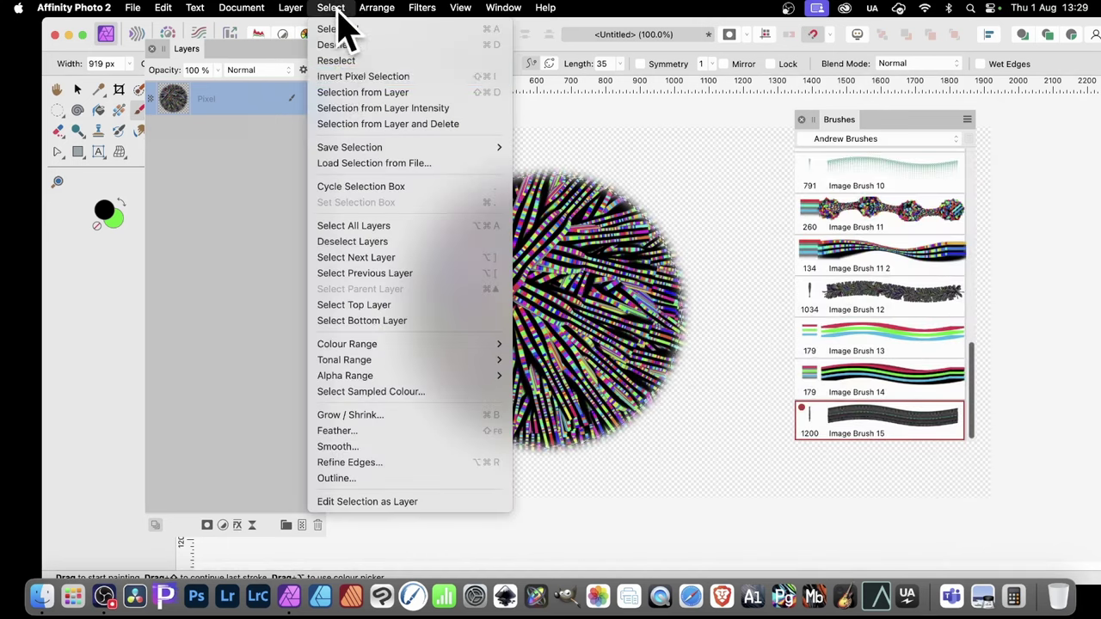
pyautogui.click(344, 45)
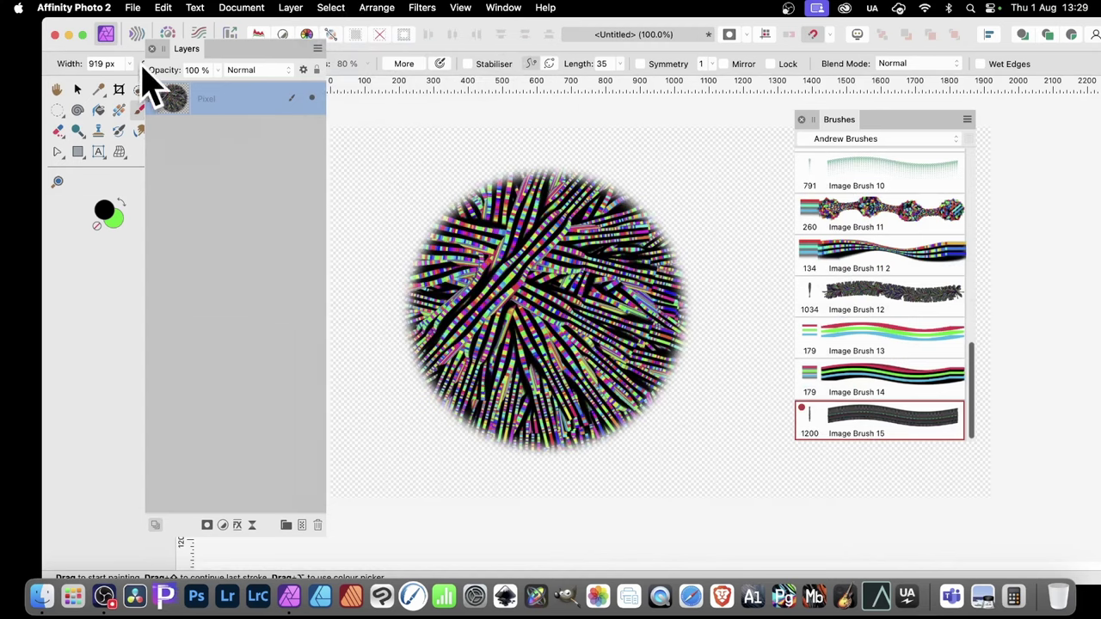
pyautogui.click(78, 89)
pyautogui.moveTo(554, 301); pyautogui.dragTo(568, 322)
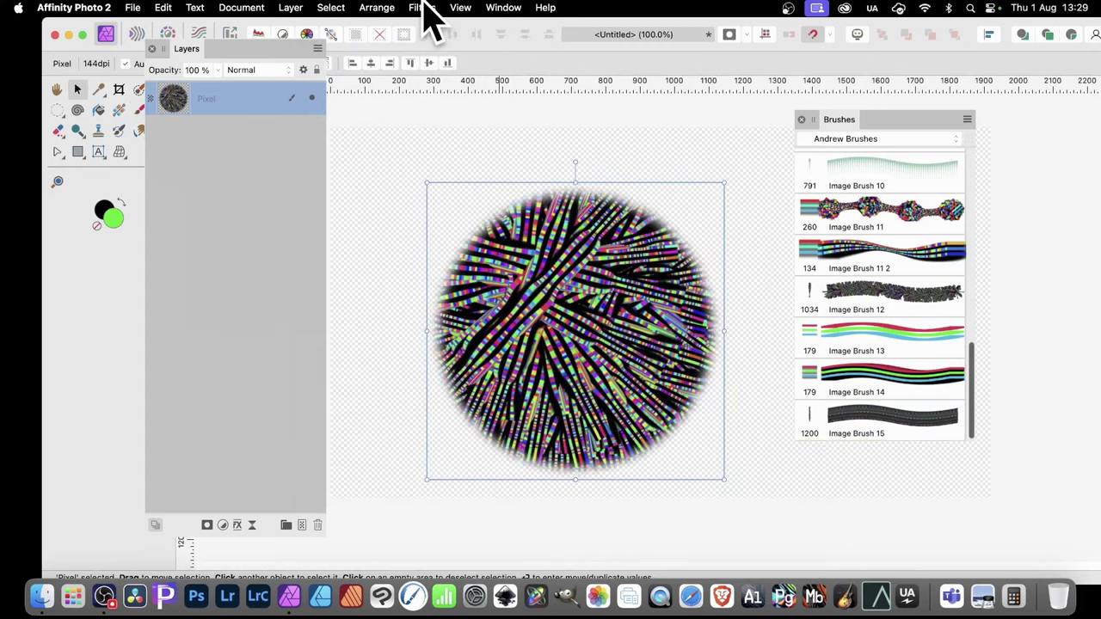
# Apply the Deform filter to the circle, pin three points and bulge the lower right outward.
pyautogui.click(422, 8)
pyautogui.moveTo(432, 84)
pyautogui.click(588, 84)
pyautogui.click(524, 250)
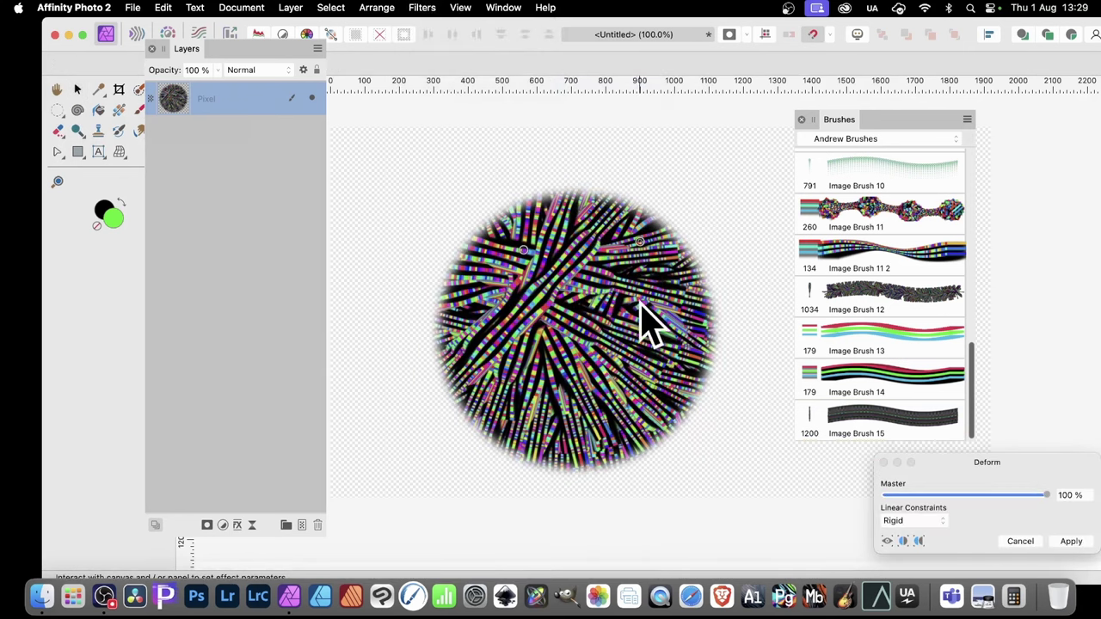
pyautogui.click(639, 305)
pyautogui.click(663, 390)
pyautogui.moveTo(664, 392); pyautogui.dragTo(722, 403)
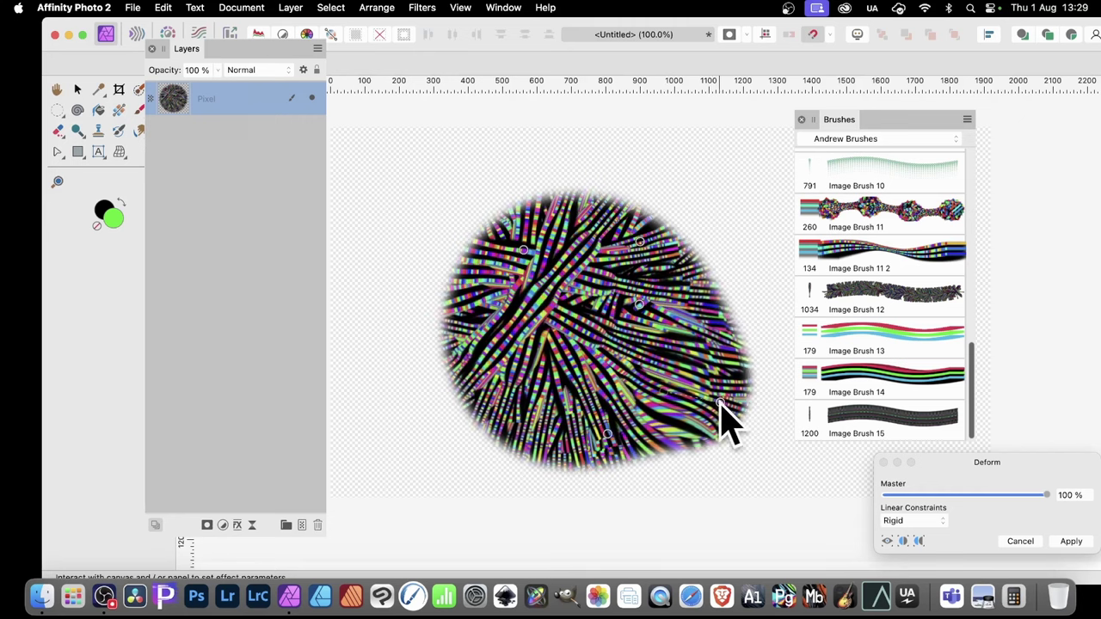
# Pull the edges into lobes and a top notch with more deform pins, then apply the warp.
pyautogui.moveTo(639, 305); pyautogui.dragTo(696, 225)
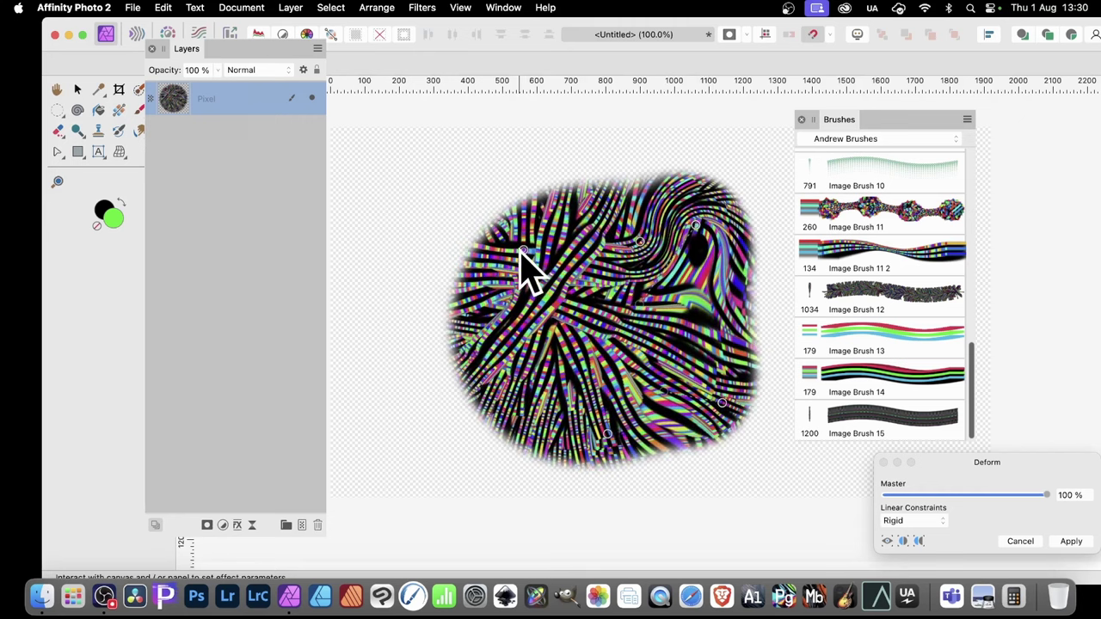
pyautogui.moveTo(522, 250); pyautogui.dragTo(479, 232)
pyautogui.moveTo(518, 160); pyautogui.dragTo(551, 227)
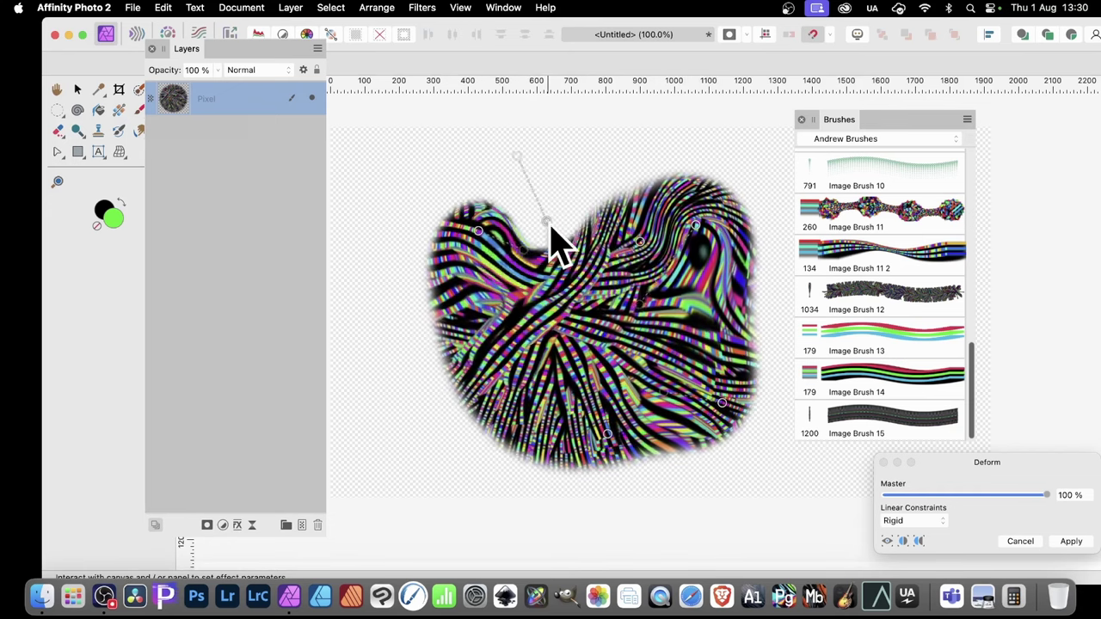
pyautogui.moveTo(460, 434); pyautogui.dragTo(552, 349)
pyautogui.moveTo(735, 460); pyautogui.dragTo(645, 347)
pyautogui.click(755, 322)
pyautogui.moveTo(754, 322); pyautogui.dragTo(624, 259)
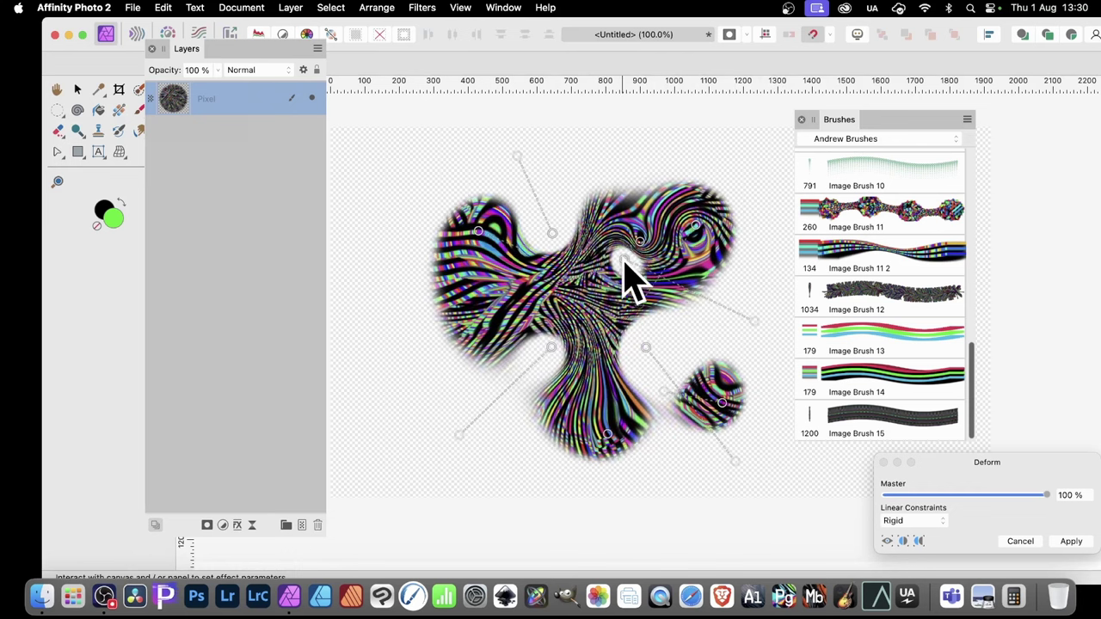
pyautogui.click(1071, 541)
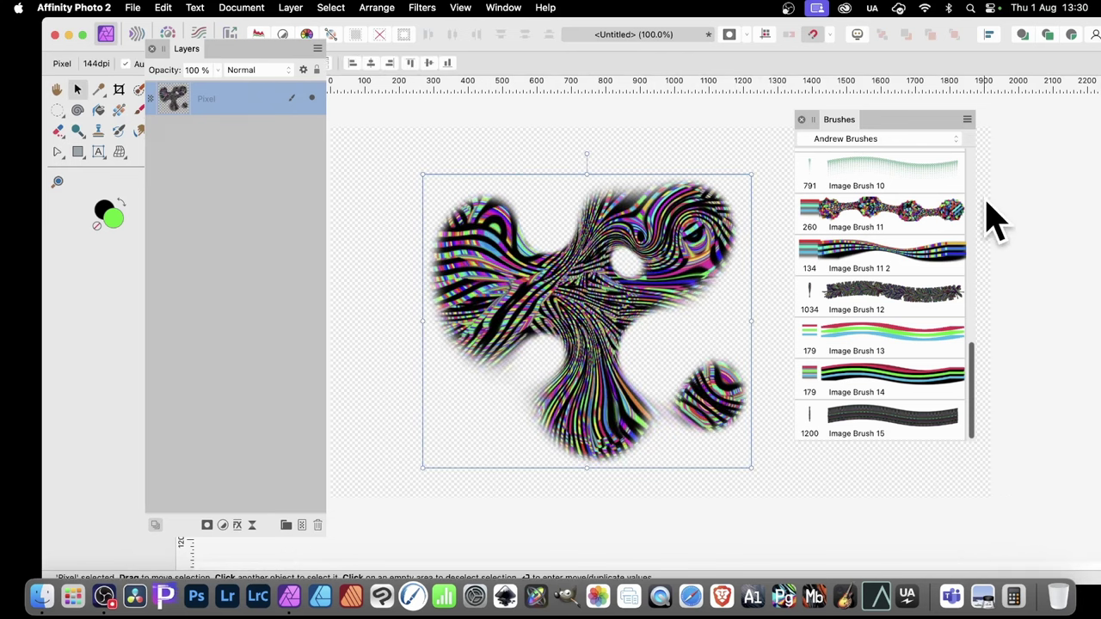
# Create Image Brush 16 from the warped blob with New Brush From Selection, then delete the blob layer.
pyautogui.click(967, 120)
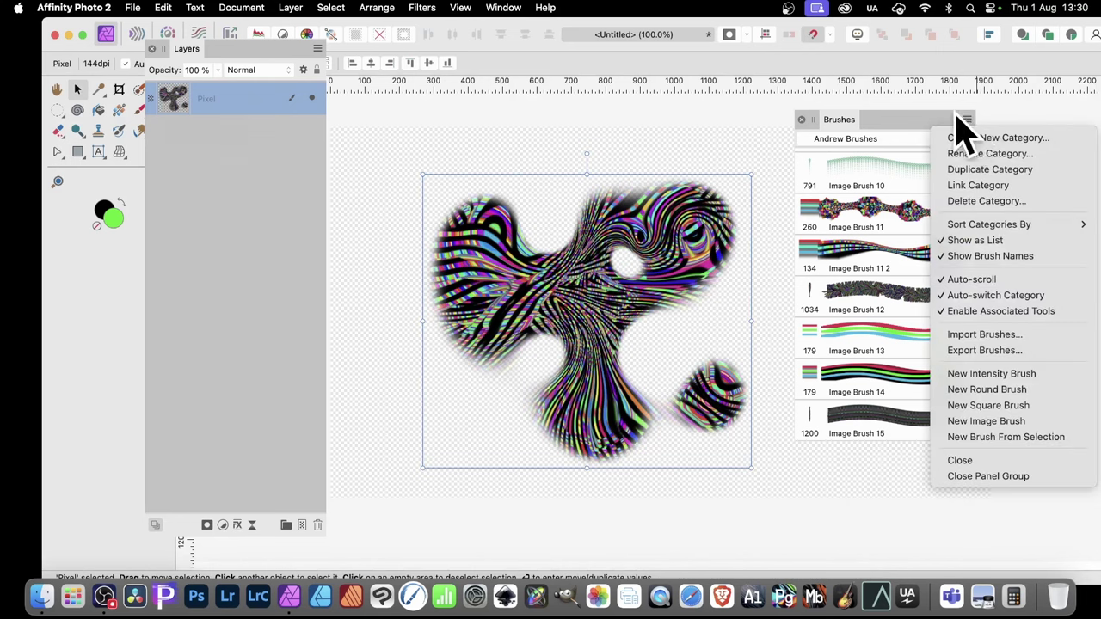
pyautogui.click(999, 437)
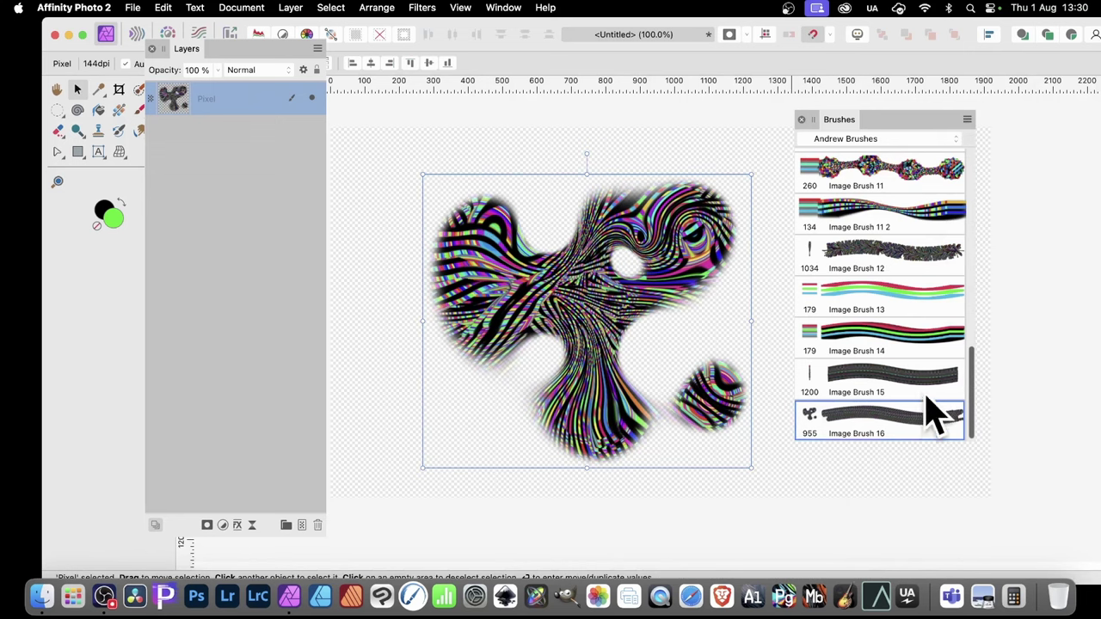
pyautogui.press('Delete')
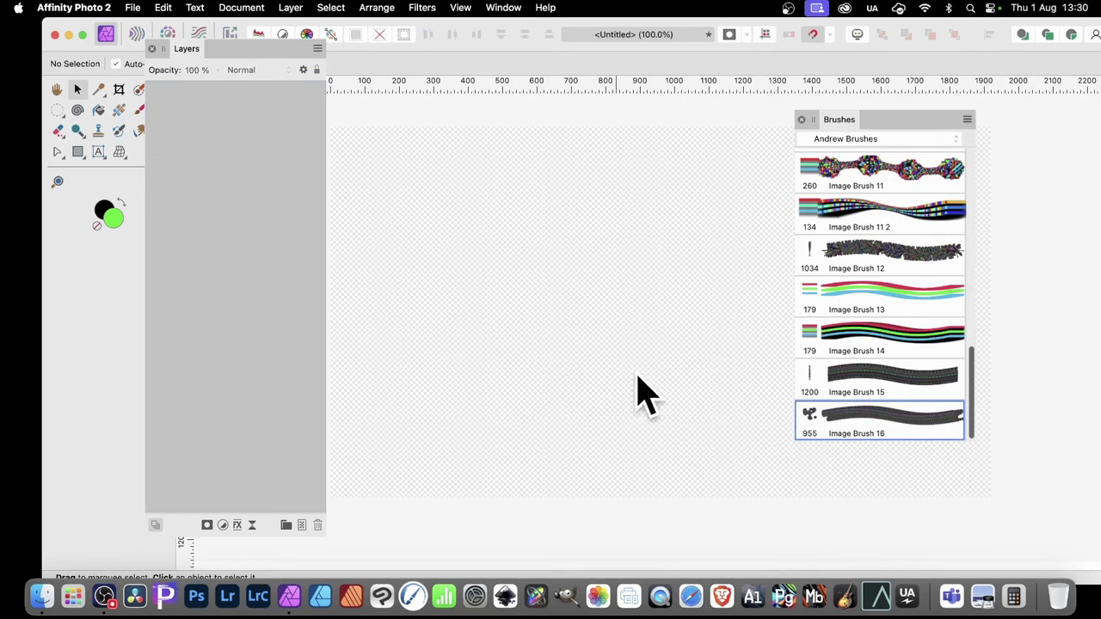
# Give Image Brush 16 44% size jitter, 71% random hue jitter and 75% random rotation jitter.
pyautogui.doubleClick(913, 430)
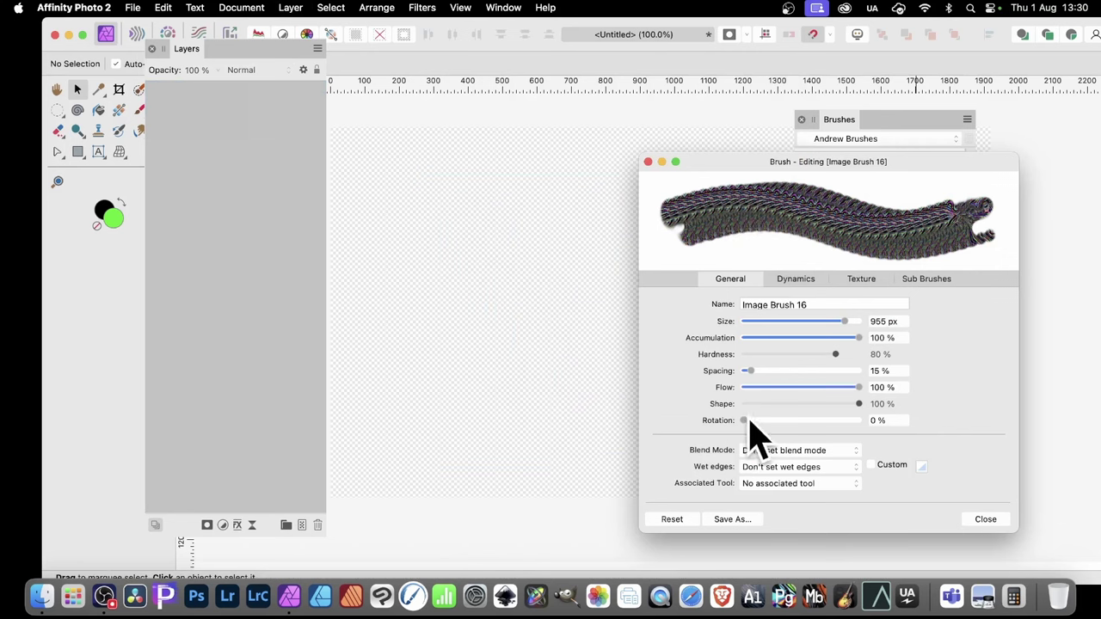
pyautogui.click(800, 293)
pyautogui.moveTo(742, 297)
pyautogui.mouseDown()
pyautogui.moveTo(795, 301)
pyautogui.moveTo(783, 323)
pyautogui.mouseUp()
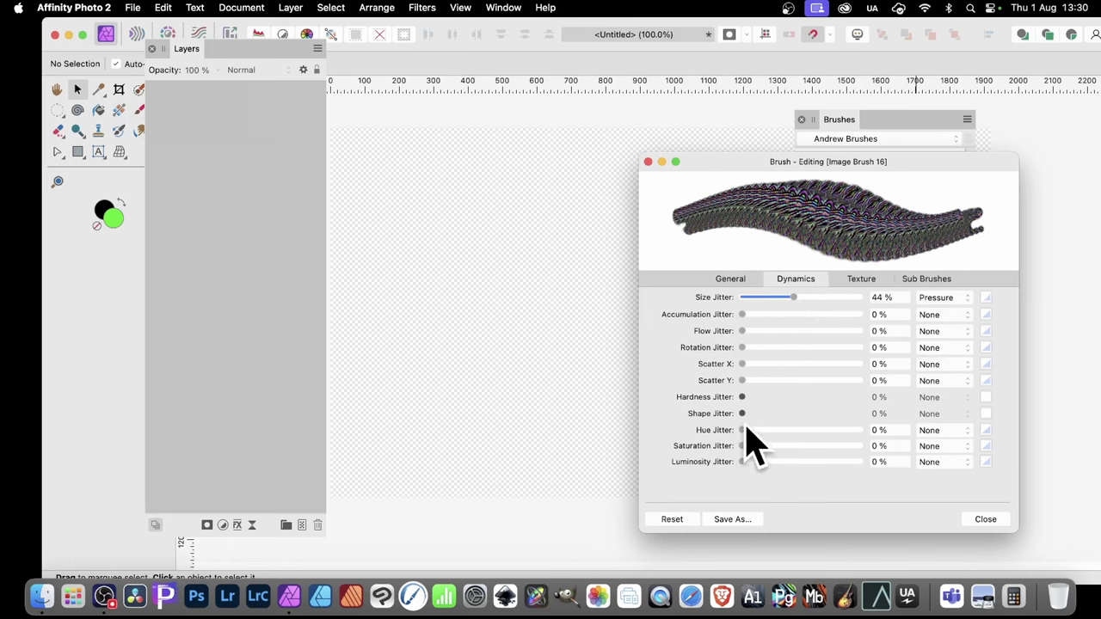
pyautogui.moveTo(742, 430); pyautogui.dragTo(823, 430)
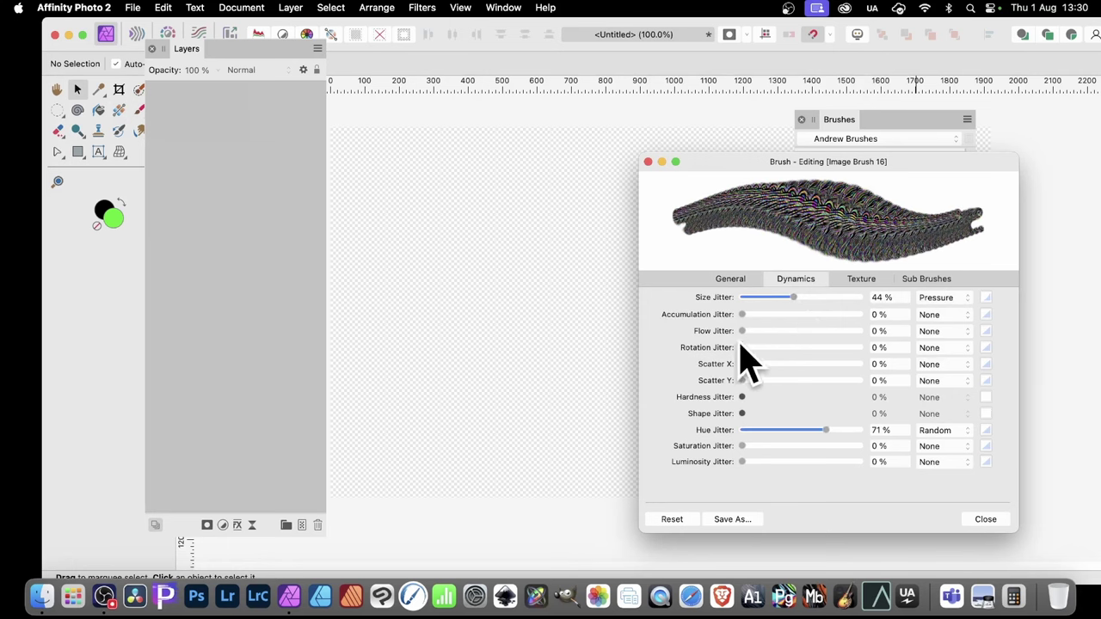
pyautogui.moveTo(741, 347); pyautogui.dragTo(830, 349)
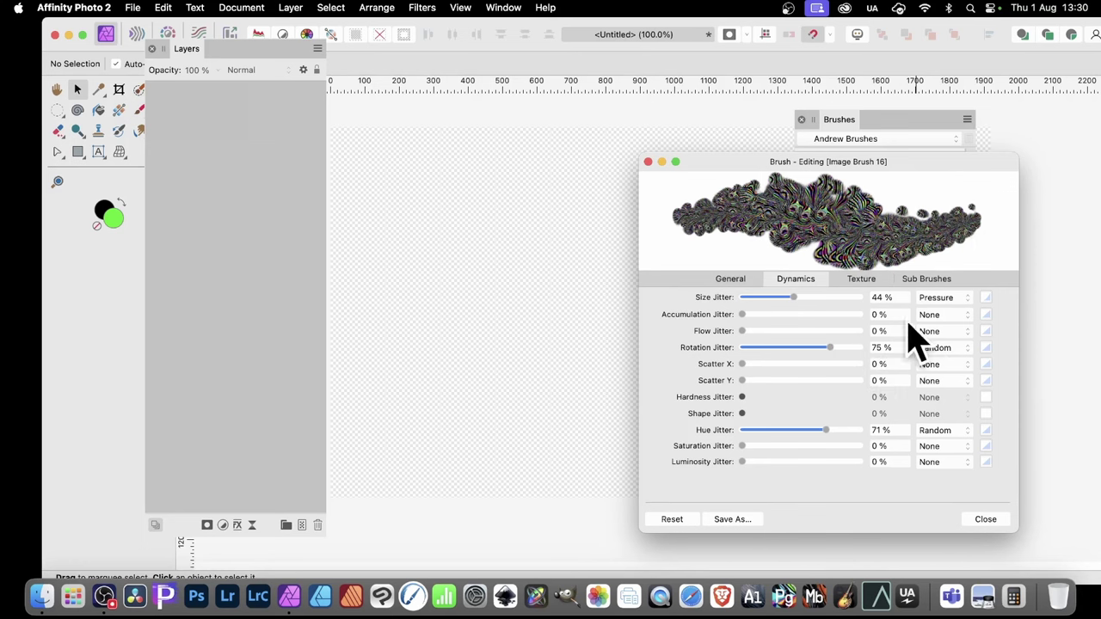
# Raise Image Brush 16's spacing to 18% and move the brush editor aside.
pyautogui.click(748, 281)
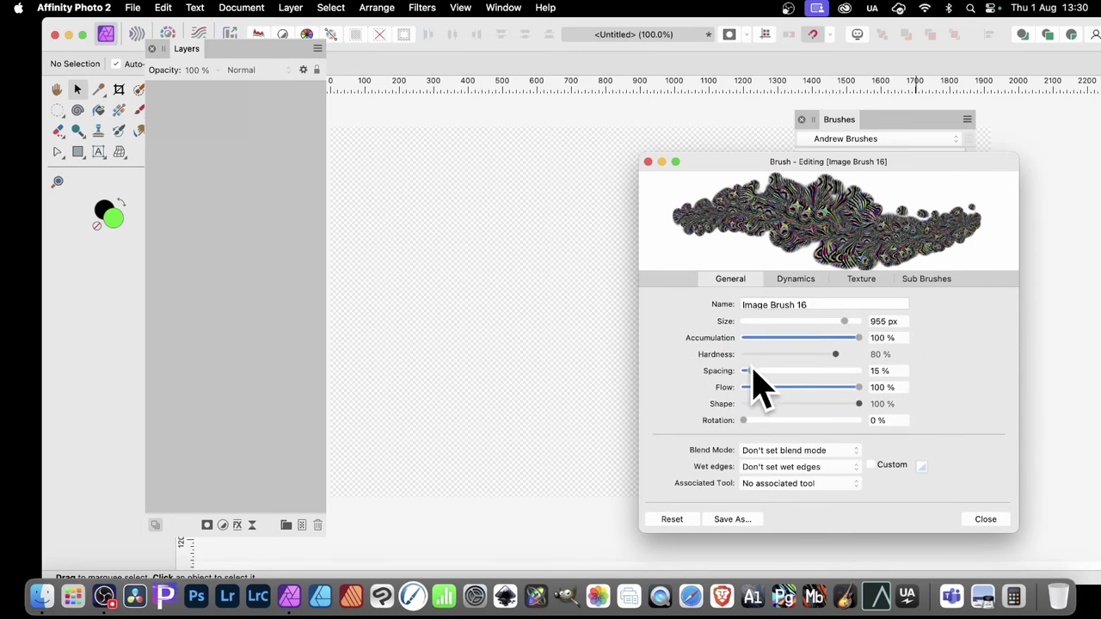
pyautogui.moveTo(754, 370)
pyautogui.mouseDown()
pyautogui.moveTo(743, 371)
pyautogui.moveTo(754, 371)
pyautogui.mouseUp()
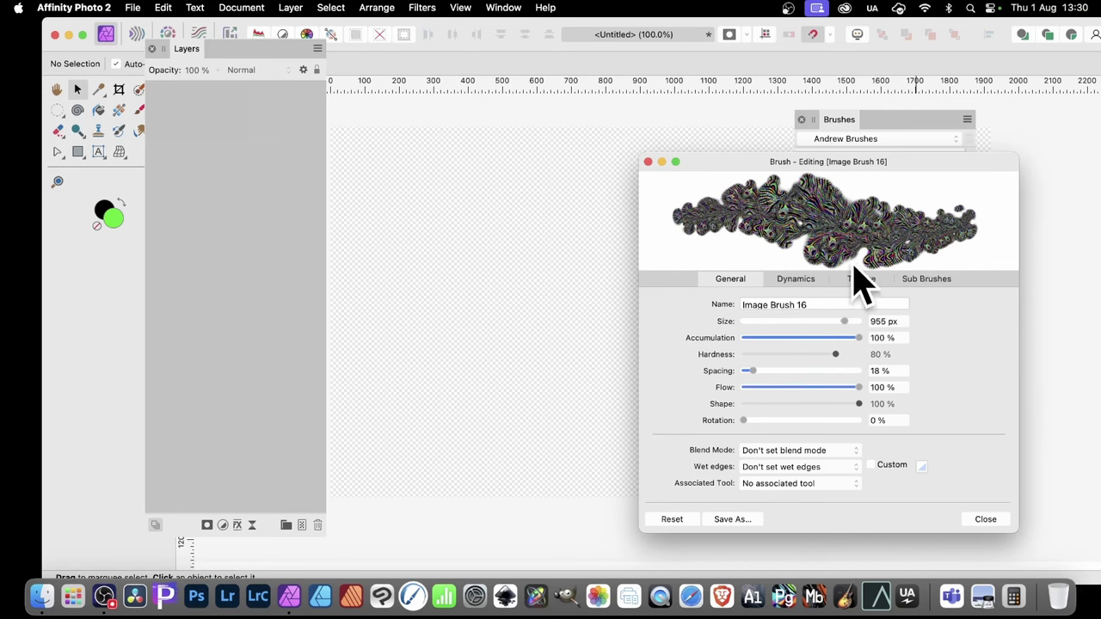
pyautogui.moveTo(812, 151)
pyautogui.mouseDown()
pyautogui.moveTo(826, 165)
pyautogui.moveTo(881, 160)
pyautogui.mouseUp()
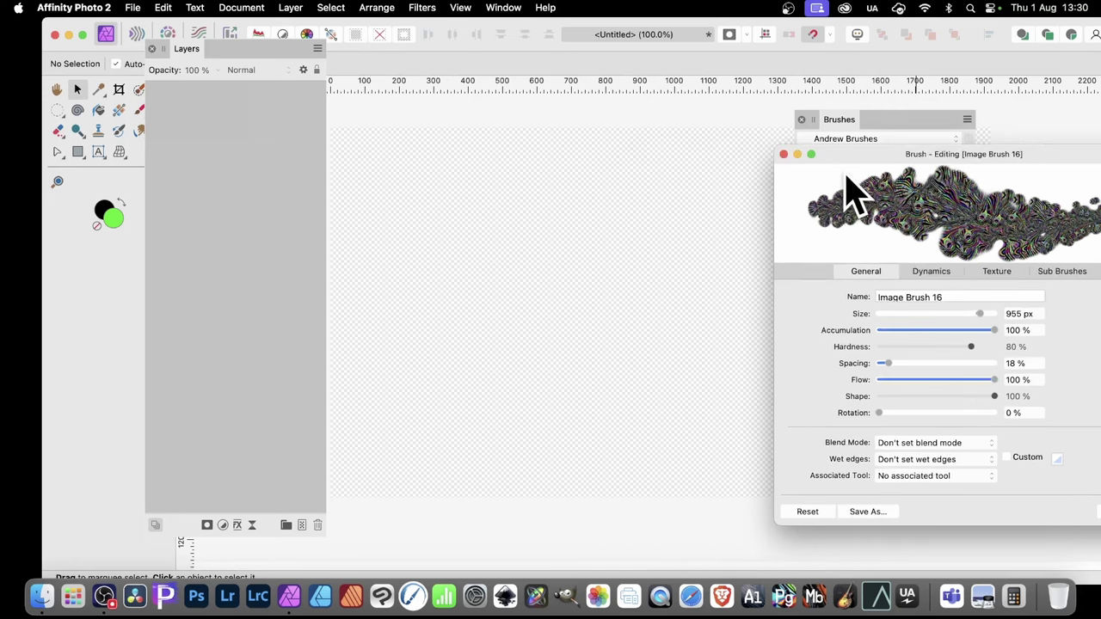
# Paint a test stroke with Image Brush 16, undo it, stamp one blob centrally and nudge it up-left.
pyautogui.press('b')
pyautogui.moveTo(373, 216)
pyautogui.mouseDown()
pyautogui.moveTo(369, 245)
pyautogui.moveTo(498, 293)
pyautogui.moveTo(602, 301)
pyautogui.moveTo(525, 442)
pyautogui.moveTo(467, 258)
pyautogui.moveTo(651, 270)
pyautogui.moveTo(604, 285)
pyautogui.moveTo(369, 184)
pyautogui.moveTo(374, 151)
pyautogui.mouseUp()
pyautogui.press('super+z')
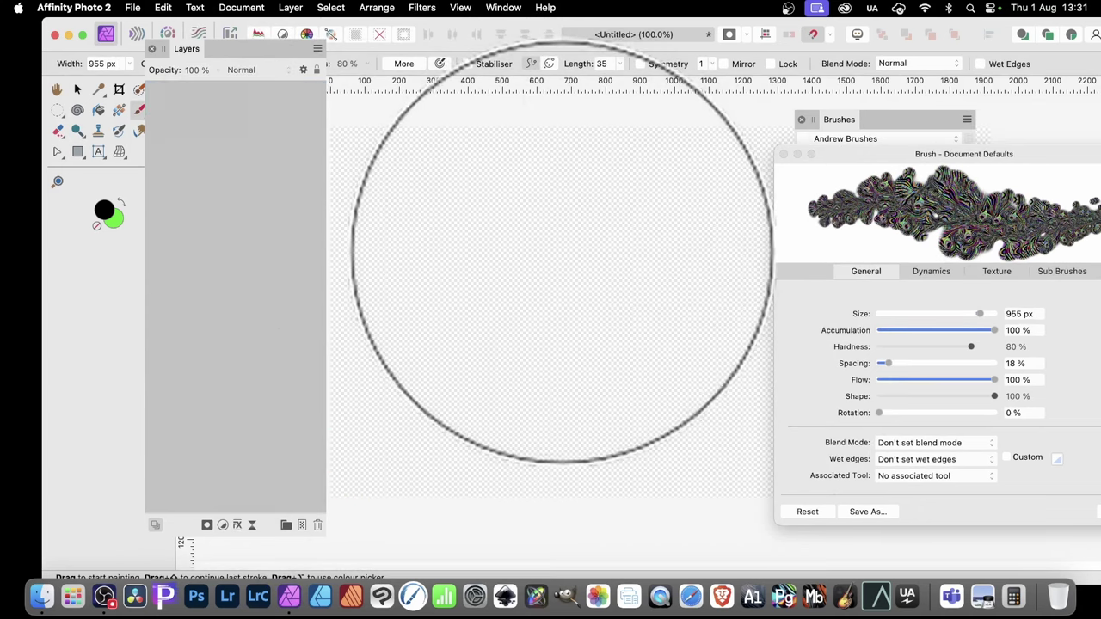
pyautogui.moveTo(533, 246); pyautogui.dragTo(562, 253)
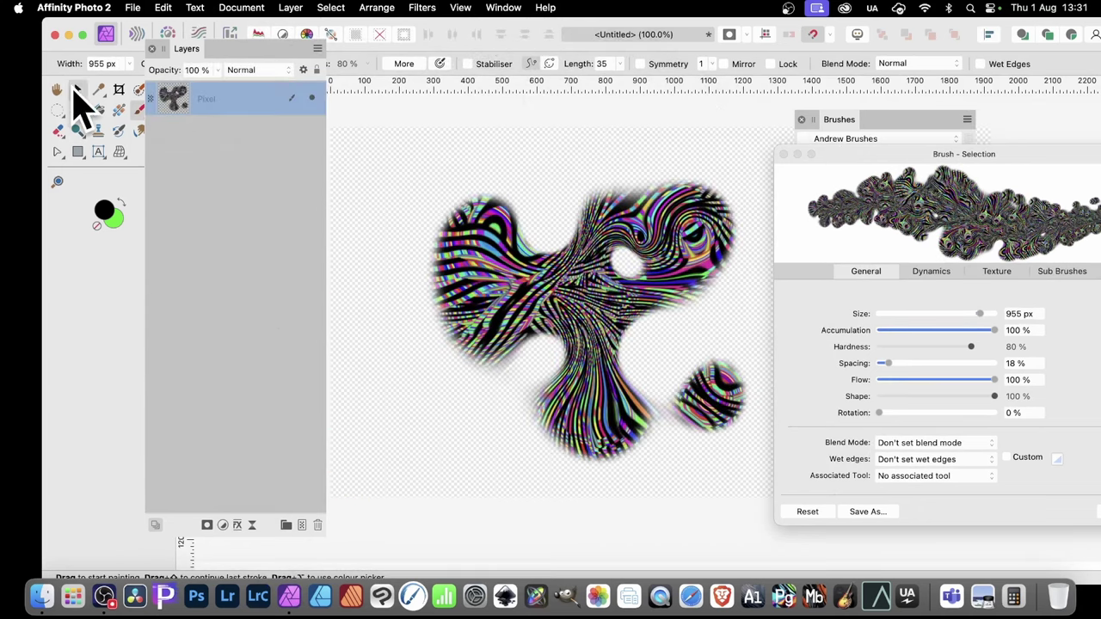
pyautogui.click(77, 89)
pyautogui.moveTo(563, 344); pyautogui.dragTo(541, 316)
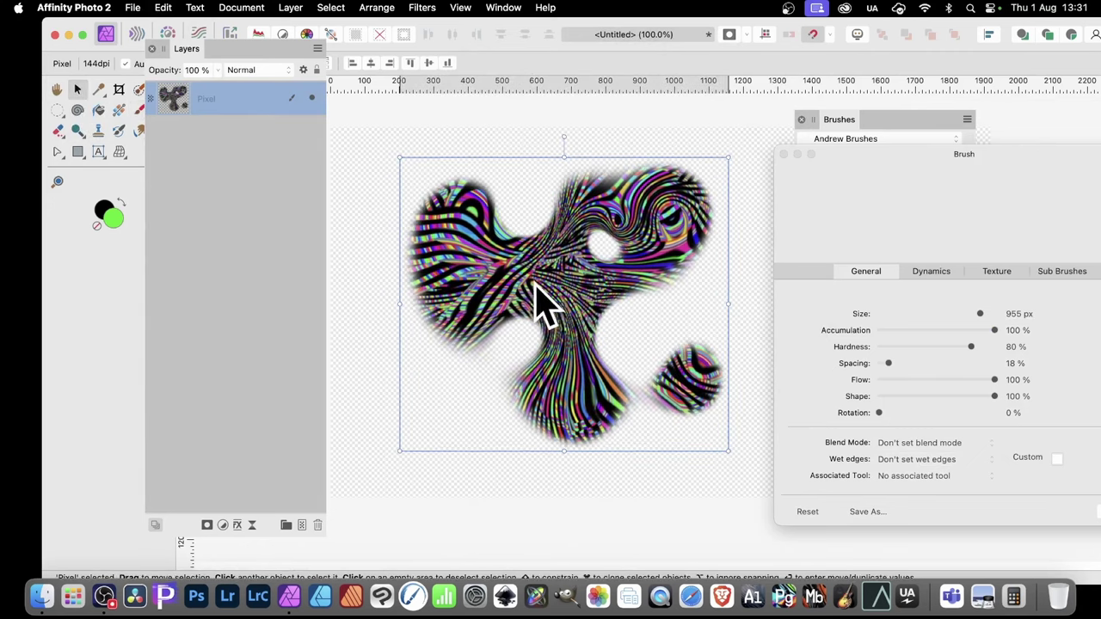
# Close the brush editor and give the blob layer a 3D effect with 42.5 px radius.
pyautogui.click(782, 154)
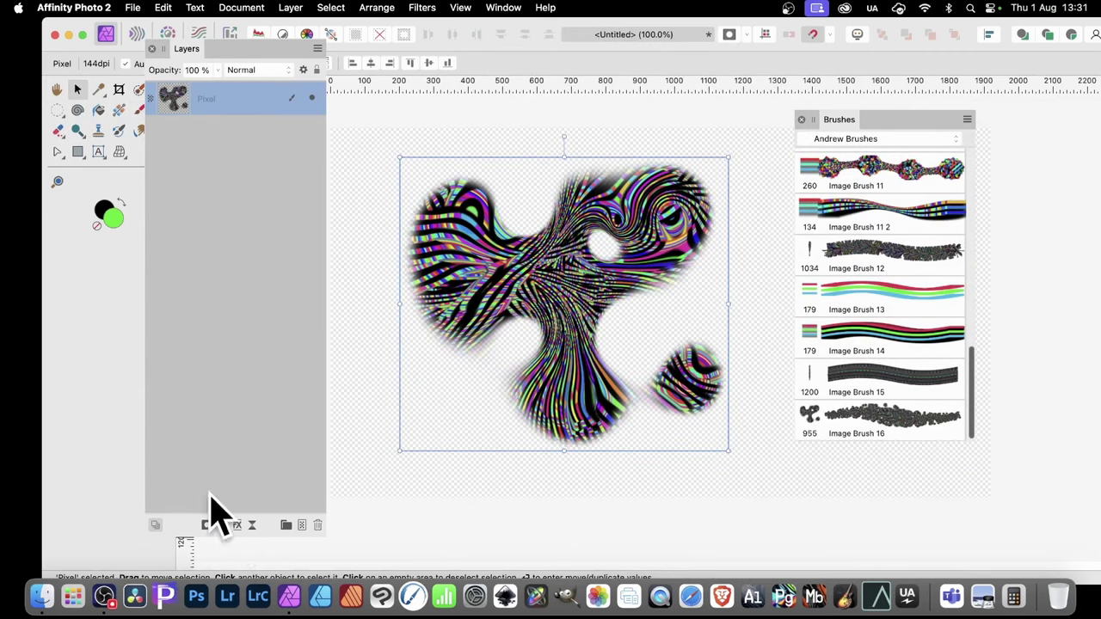
pyautogui.click(238, 526)
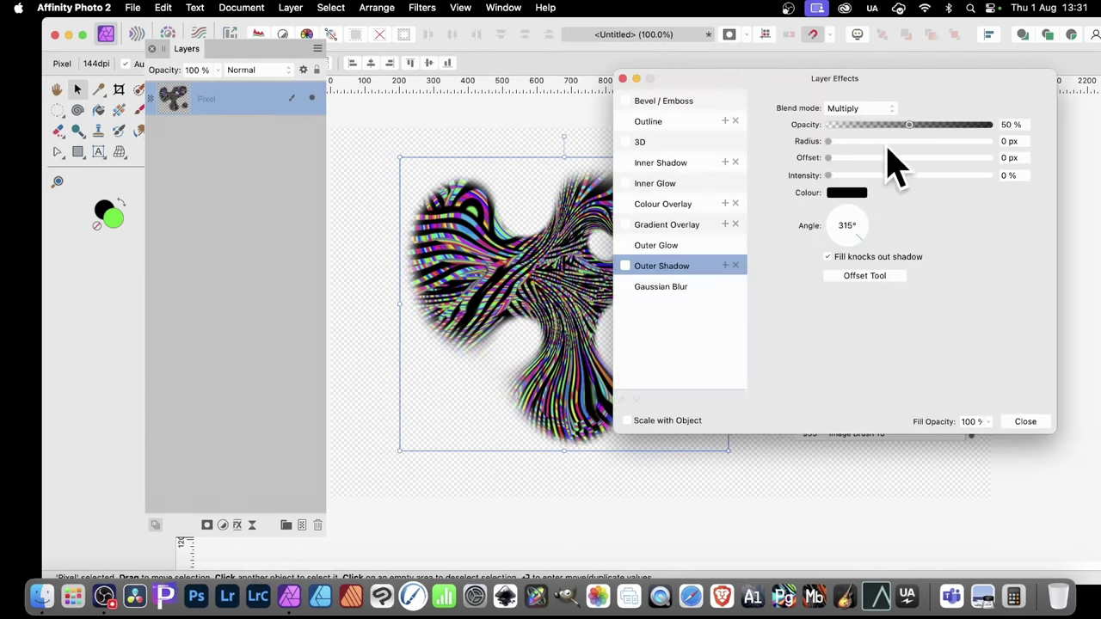
pyautogui.click(643, 144)
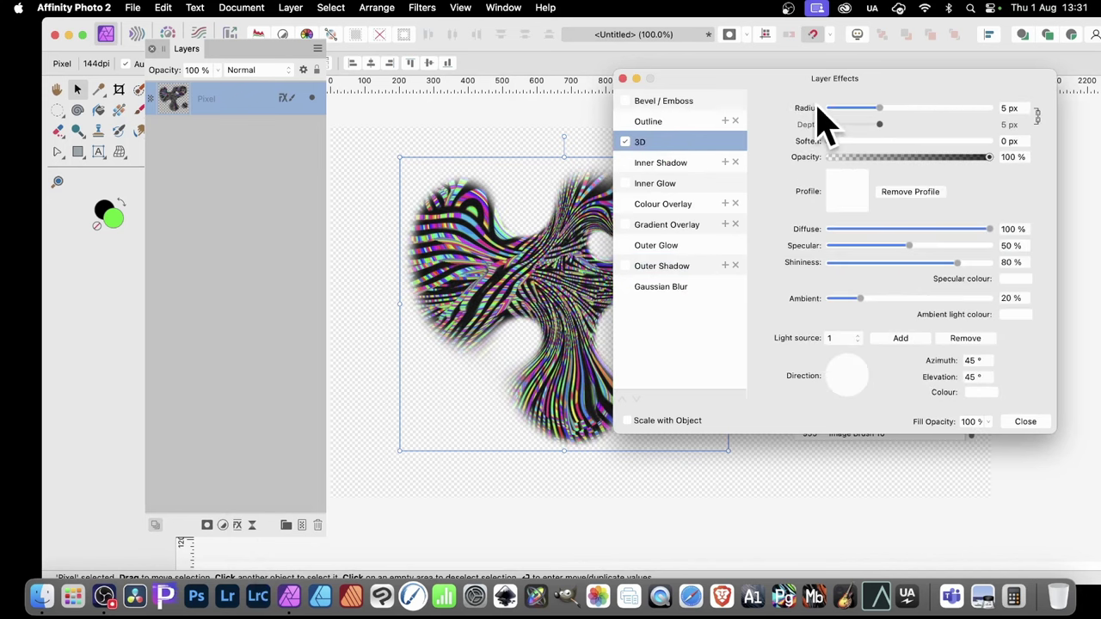
pyautogui.moveTo(824, 109); pyautogui.dragTo(958, 109)
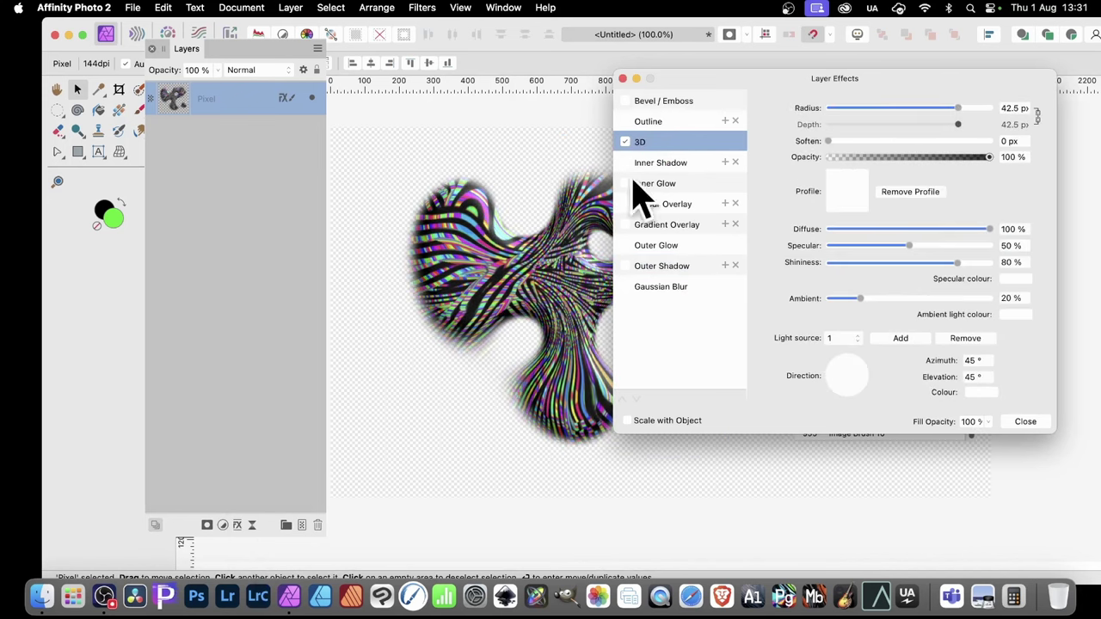
# Add an outer shadow with 0.8 px radius, 9.9 px offset and 36% intensity, then close the effects.
pyautogui.click(632, 267)
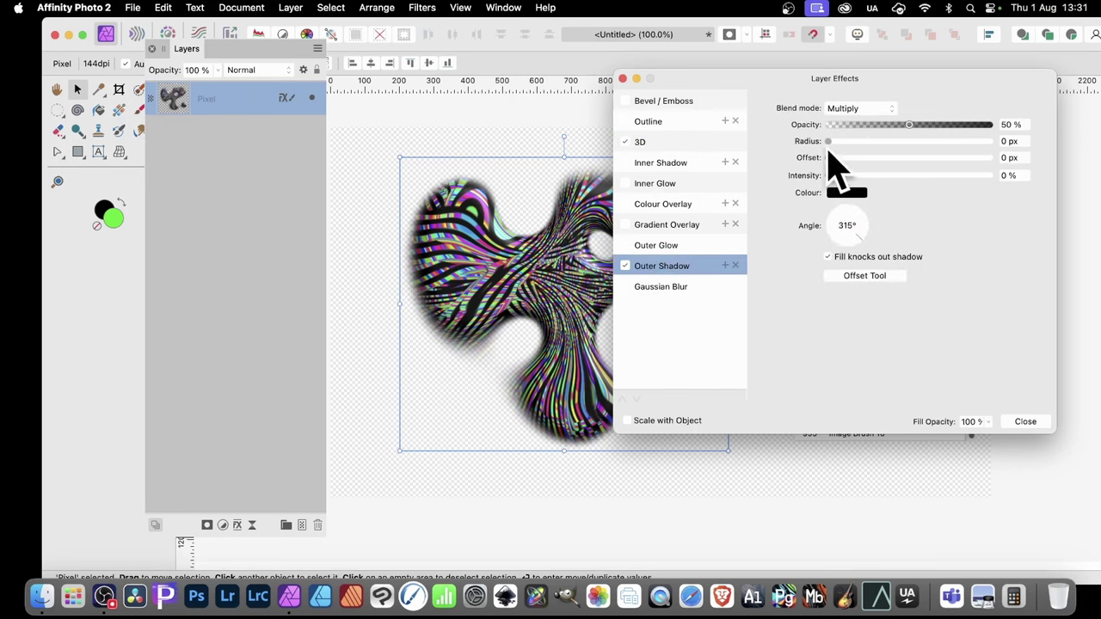
pyautogui.moveTo(830, 146); pyautogui.dragTo(898, 158)
pyautogui.moveTo(828, 175); pyautogui.dragTo(886, 176)
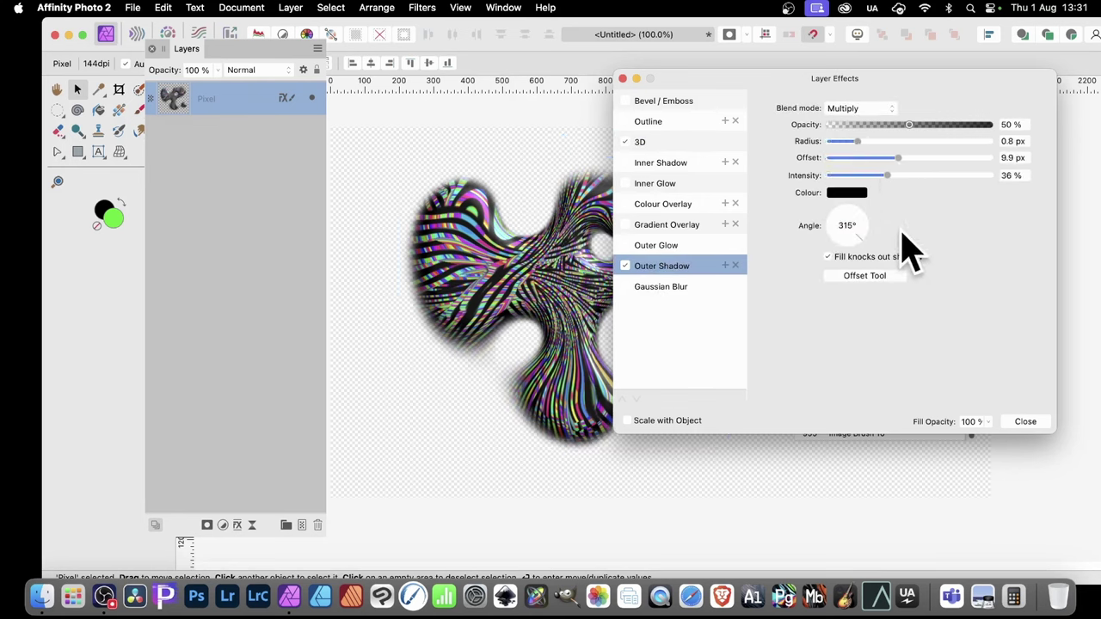
pyautogui.click(1025, 422)
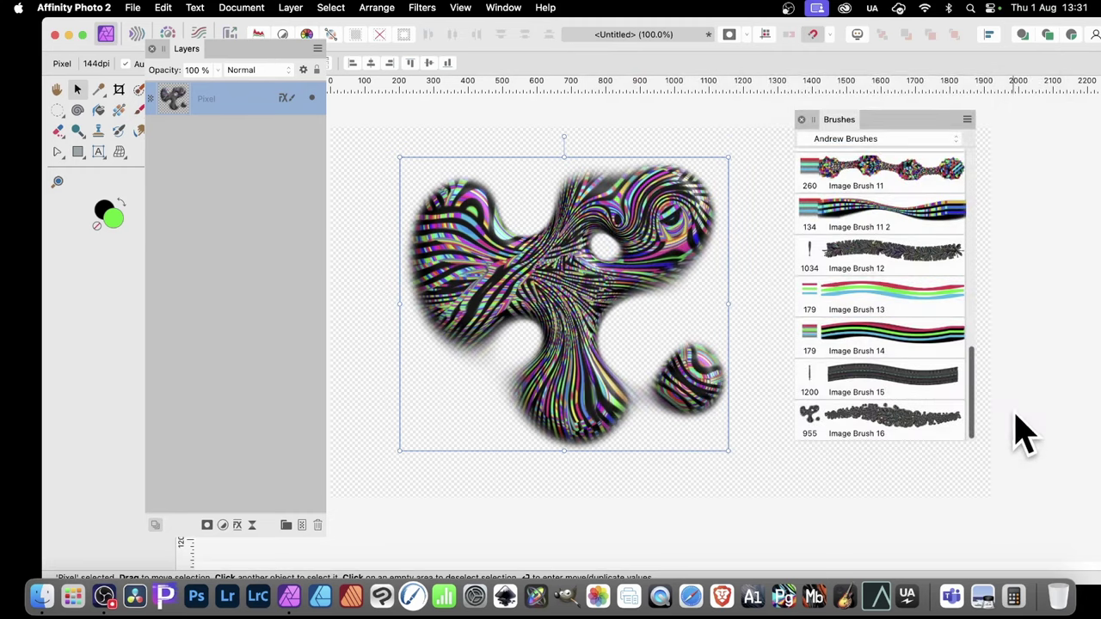
# Rasterise the glossy blob layer without keeping its effects.
pyautogui.rightClick(563, 249)
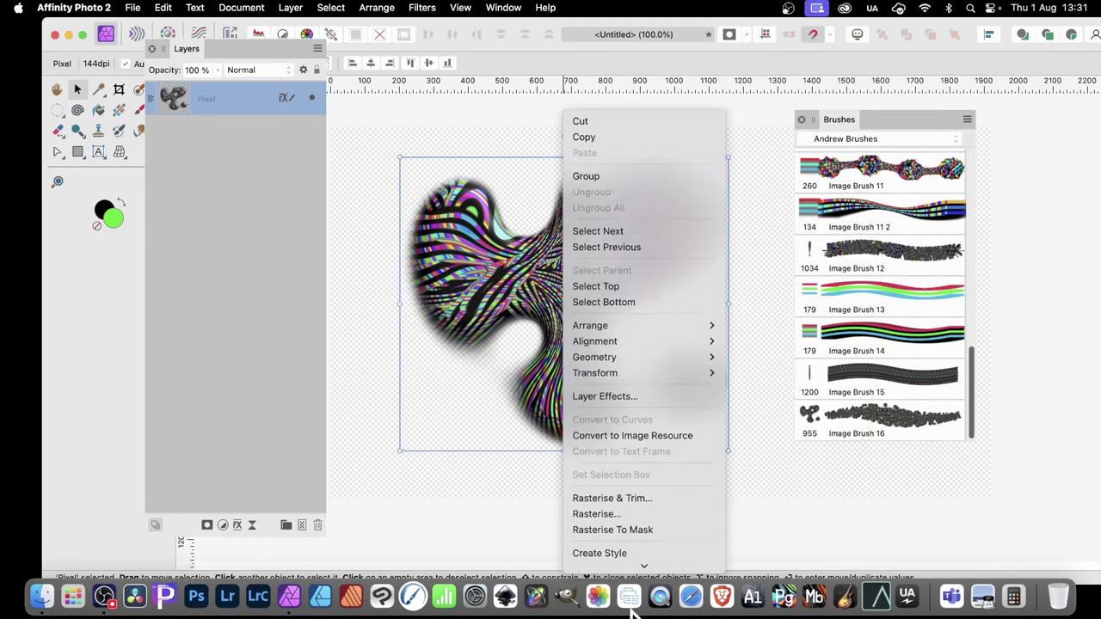
pyautogui.click(619, 478)
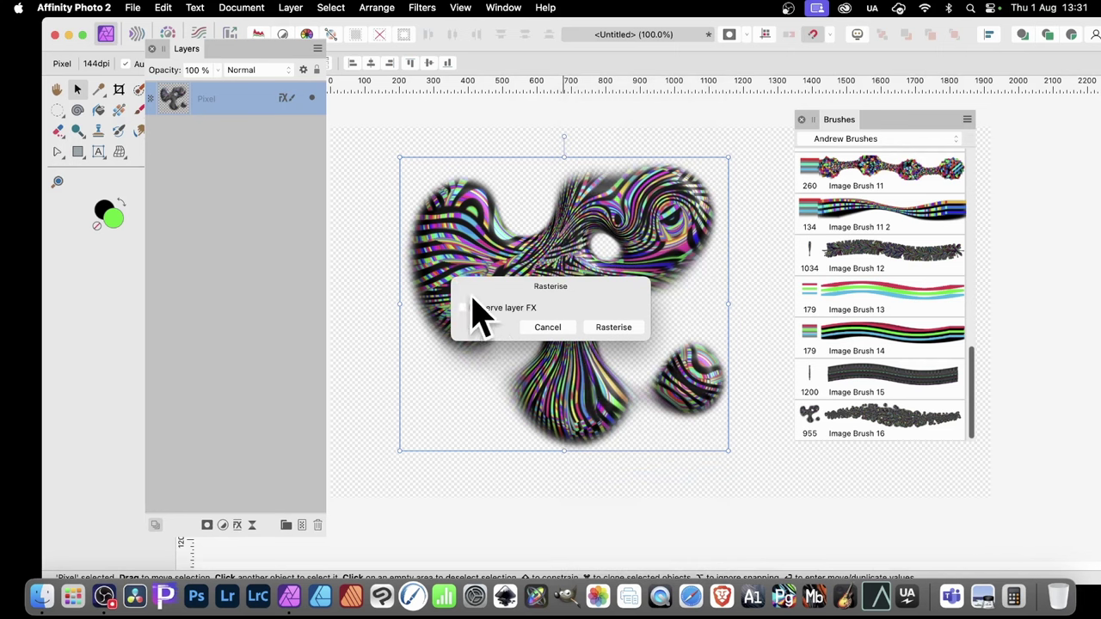
pyautogui.click(615, 327)
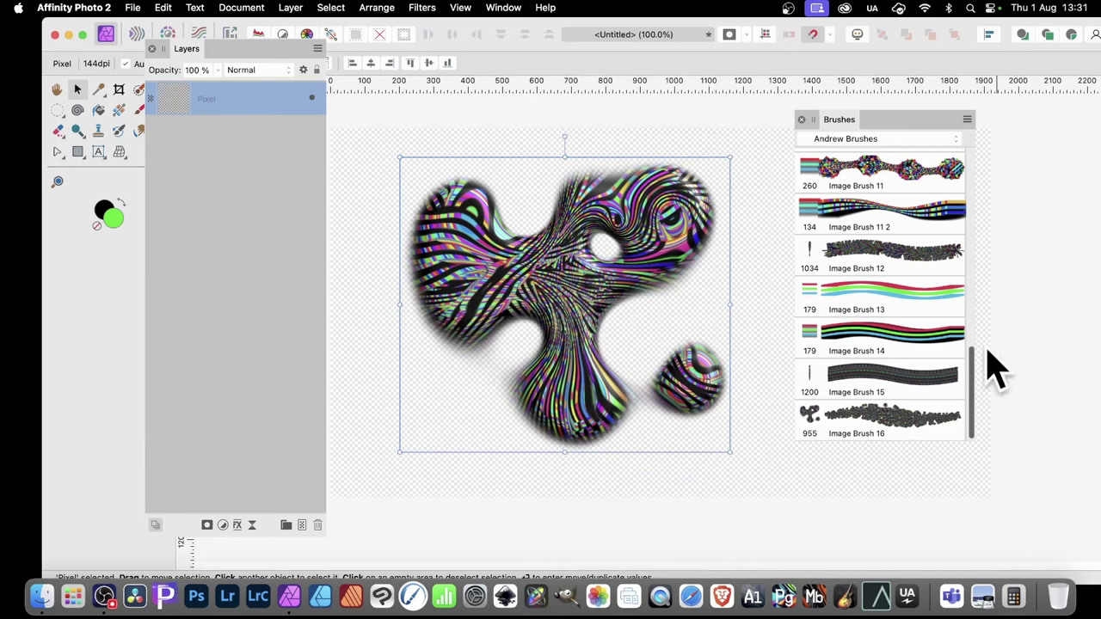
# Save the rasterised blob as Image Brush 17 with New Brush From Selection and delete its layer.
pyautogui.click(967, 118)
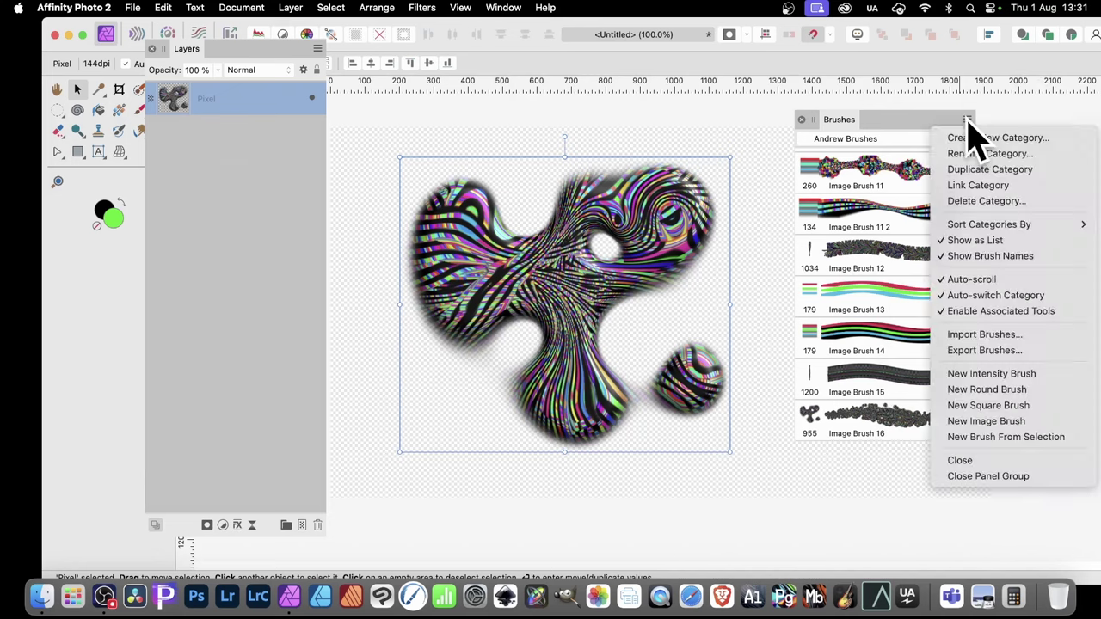
pyautogui.click(997, 437)
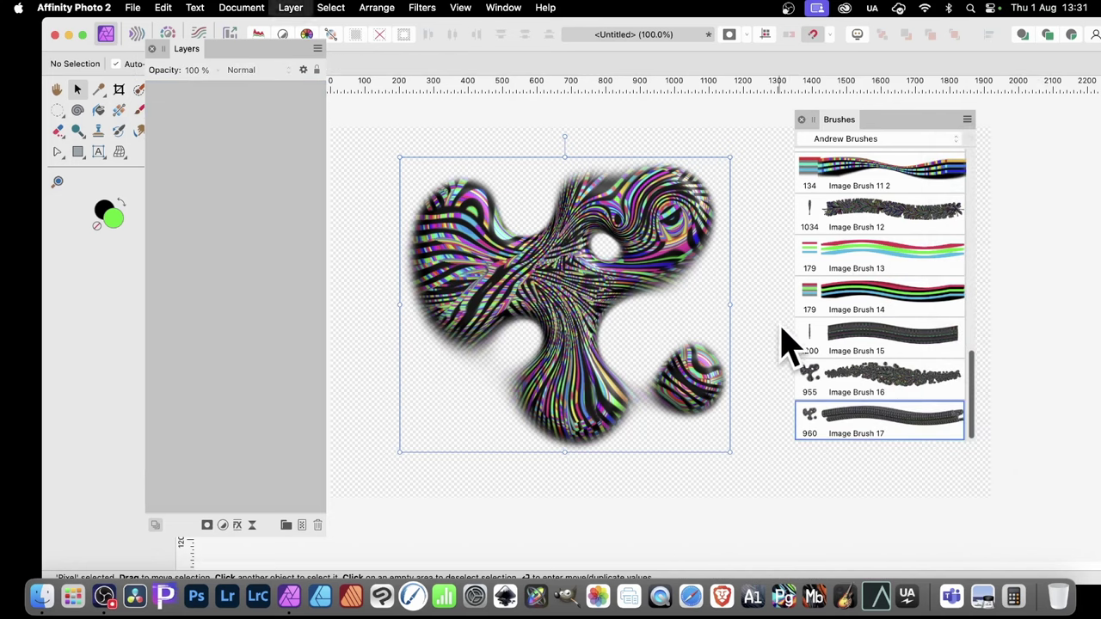
pyautogui.press('Delete')
# Give Image Brush 17 5% spacing, 26% random rotation jitter, size jitter and a 464.9 px size.
pyautogui.doubleClick(893, 420)
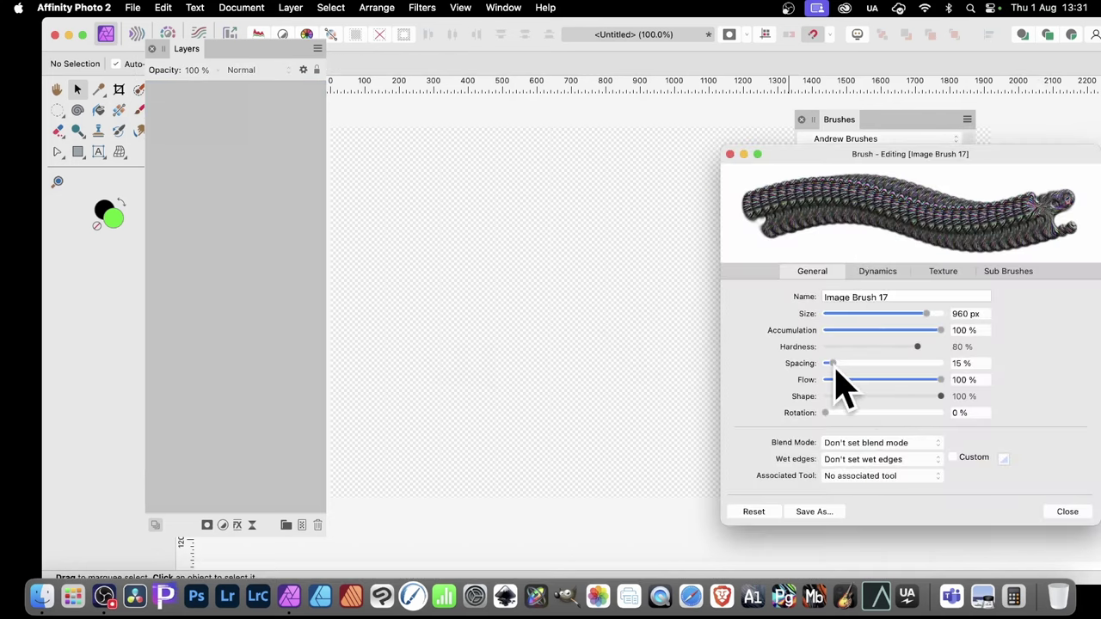
pyautogui.moveTo(832, 364); pyautogui.dragTo(826, 364)
pyautogui.click(884, 274)
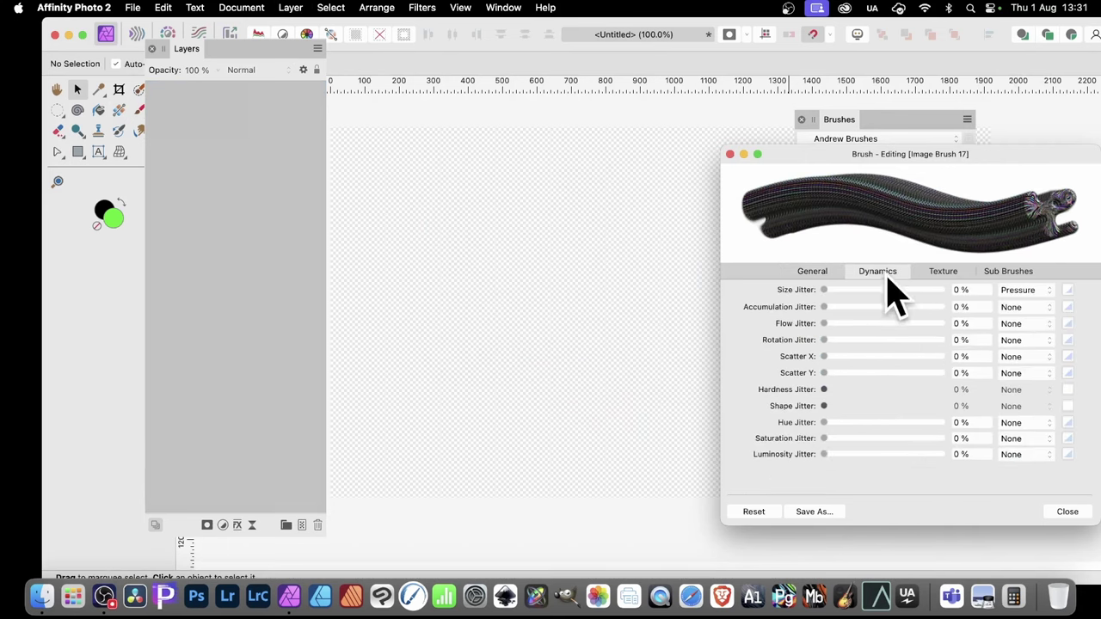
pyautogui.moveTo(830, 340)
pyautogui.mouseDown()
pyautogui.moveTo(939, 340)
pyautogui.moveTo(852, 342)
pyautogui.moveTo(858, 330)
pyautogui.mouseUp()
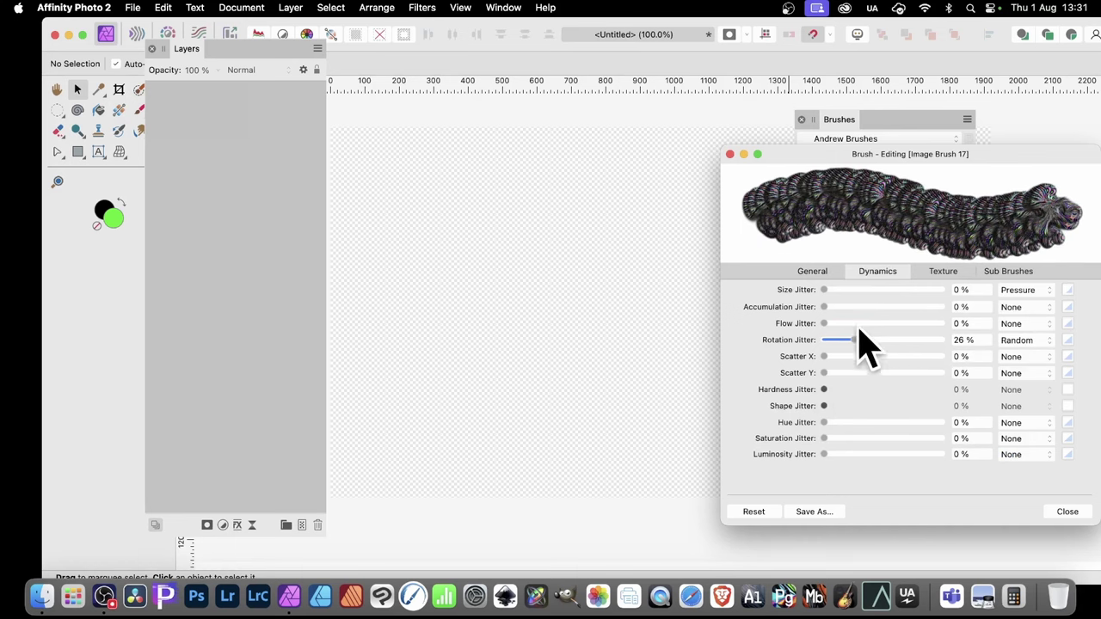
pyautogui.moveTo(833, 291); pyautogui.dragTo(897, 291)
pyautogui.click(808, 271)
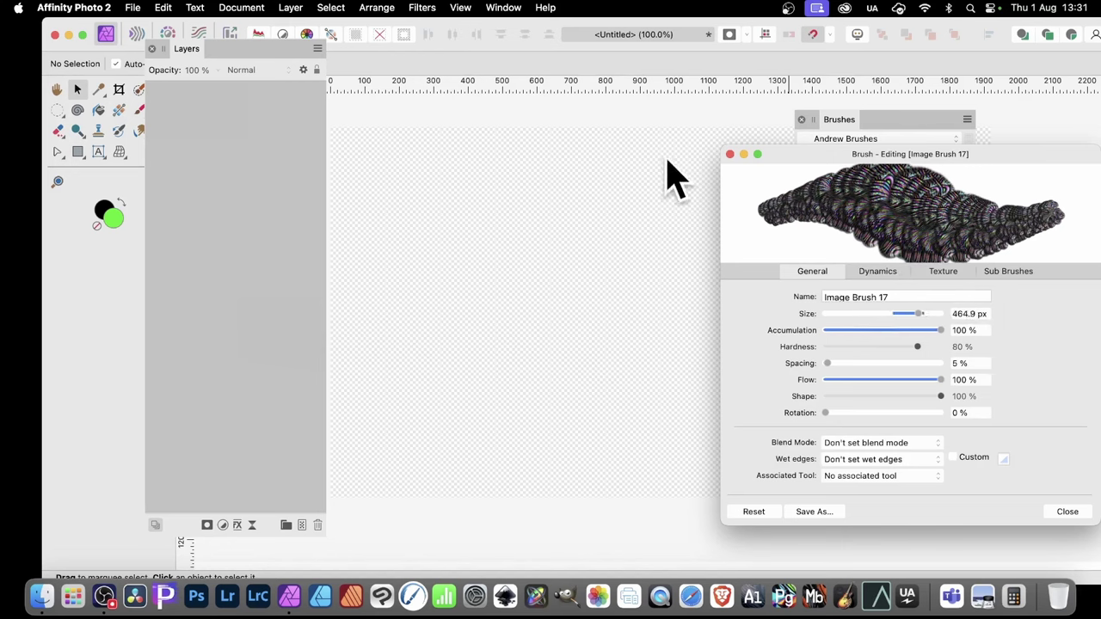
pyautogui.moveTo(491, 290)
pyautogui.mouseDown()
pyautogui.moveTo(511, 263)
pyautogui.moveTo(592, 263)
pyautogui.mouseUp()
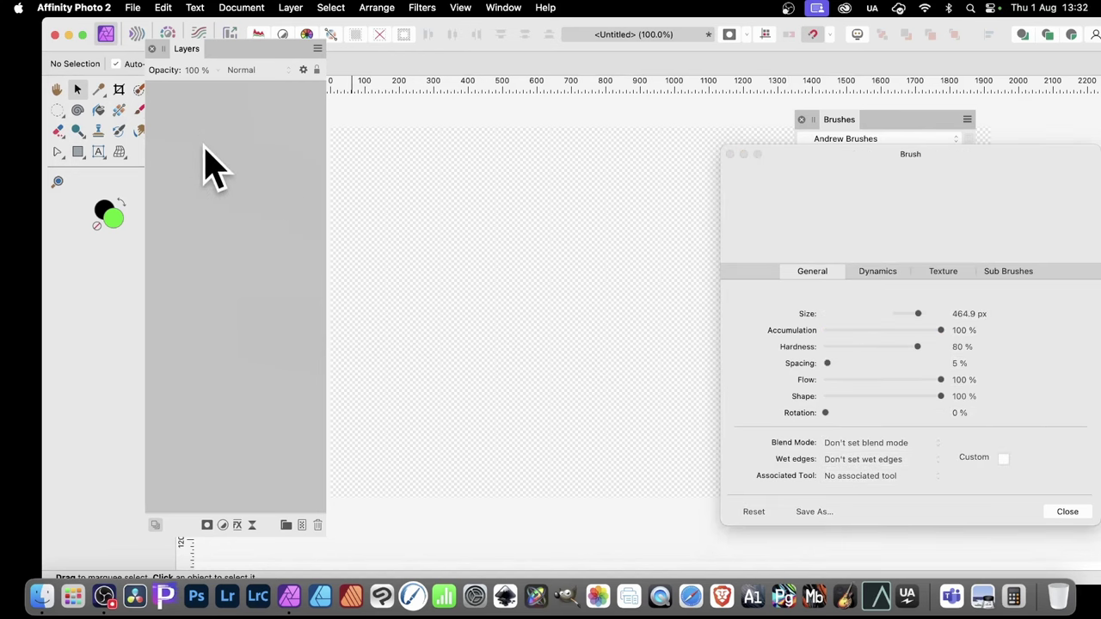
# Paint Image Brush 17 strokes across the new Pixel layer to fill it with glossy striped globules.
pyautogui.press('b')
pyautogui.click(475, 258)
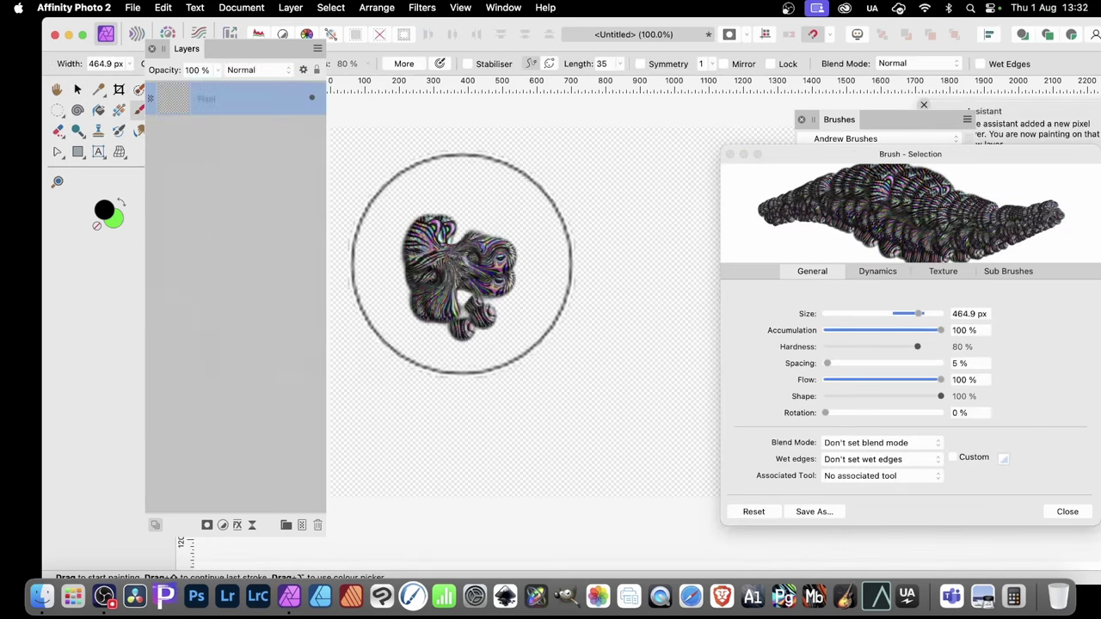
pyautogui.moveTo(476, 258)
pyautogui.mouseDown()
pyautogui.moveTo(516, 266)
pyautogui.moveTo(568, 252)
pyautogui.moveTo(664, 251)
pyautogui.moveTo(609, 394)
pyautogui.moveTo(541, 316)
pyautogui.moveTo(414, 327)
pyautogui.moveTo(412, 161)
pyautogui.moveTo(560, 242)
pyautogui.moveTo(710, 104)
pyautogui.moveTo(575, 271)
pyautogui.moveTo(513, 414)
pyautogui.moveTo(432, 380)
pyautogui.moveTo(544, 196)
pyautogui.moveTo(518, 268)
pyautogui.moveTo(686, 385)
pyautogui.moveTo(542, 322)
pyautogui.moveTo(505, 172)
pyautogui.moveTo(492, 437)
pyautogui.moveTo(466, 242)
pyautogui.moveTo(575, 249)
pyautogui.moveTo(483, 301)
pyautogui.moveTo(415, 215)
pyautogui.moveTo(471, 136)
pyautogui.moveTo(599, 345)
pyautogui.moveTo(545, 259)
pyautogui.moveTo(567, 354)
pyautogui.moveTo(498, 324)
pyautogui.moveTo(574, 204)
pyautogui.moveTo(525, 238)
pyautogui.moveTo(423, 202)
pyautogui.moveTo(476, 380)
pyautogui.moveTo(458, 410)
pyautogui.moveTo(642, 370)
pyautogui.moveTo(659, 380)
pyautogui.moveTo(598, 288)
pyautogui.moveTo(590, 297)
pyautogui.moveTo(656, 368)
pyautogui.moveTo(662, 389)
pyautogui.moveTo(603, 467)
pyautogui.moveTo(586, 242)
pyautogui.moveTo(597, 93)
pyautogui.mouseUp()
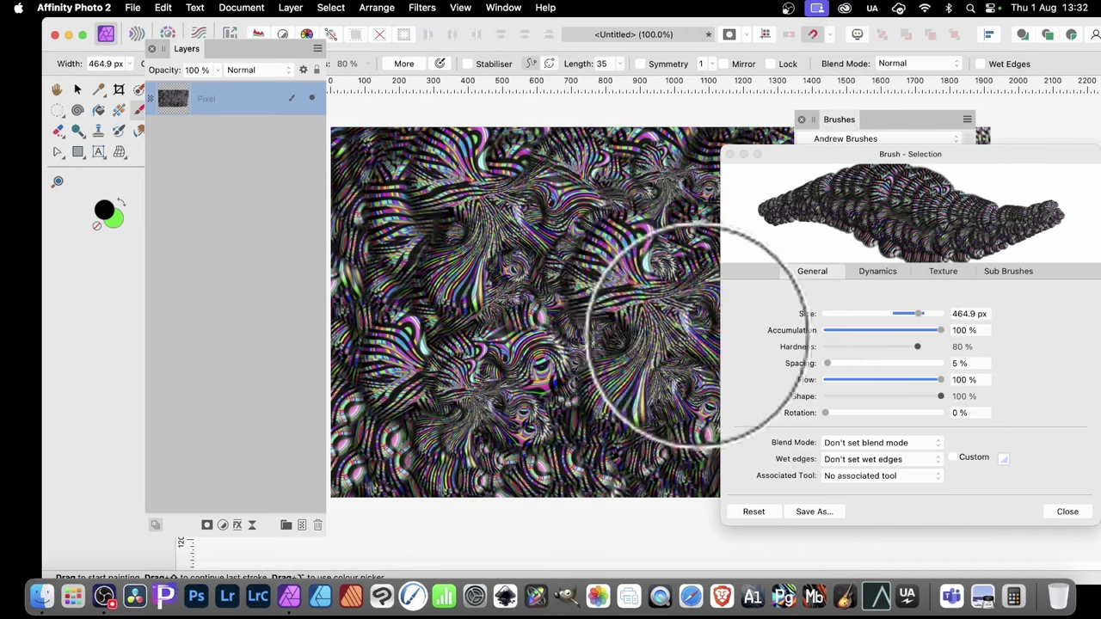